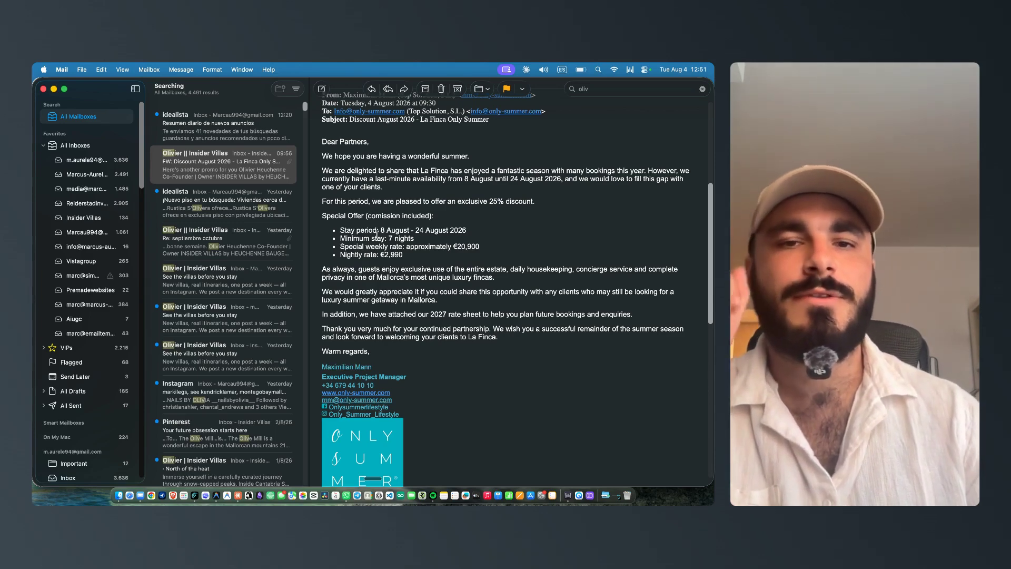
Step: Switch to the browser and open the sequence builder from the email studio
{"action": "key", "text": "ctrl+Up"}
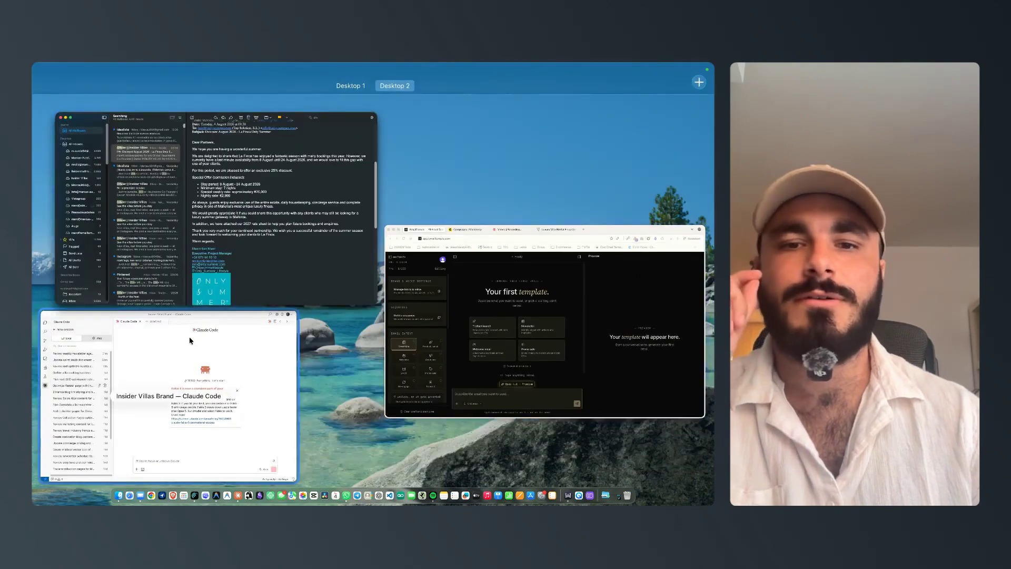
{"action": "left_click", "coordinate": [474, 316]}
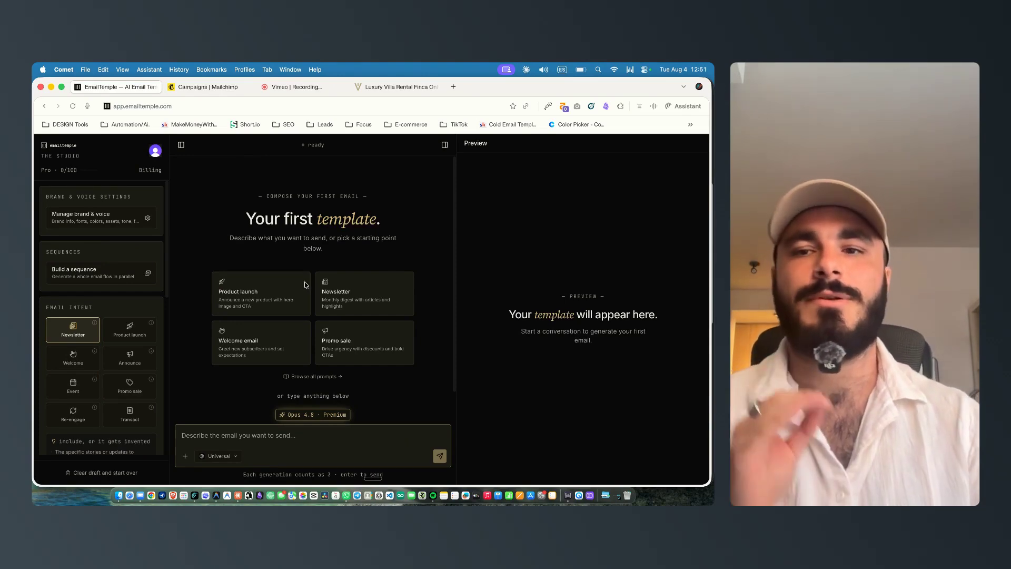
{"action": "left_click", "coordinate": [111, 273]}
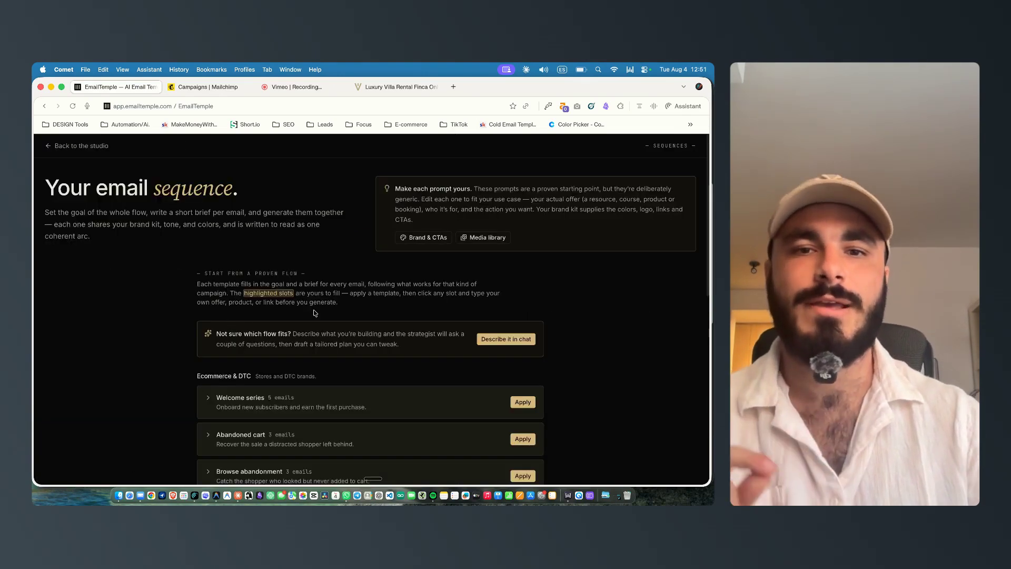
{"action": "scroll", "coordinate": [260, 247], "scroll_direction": "down", "scroll_amount": 2}
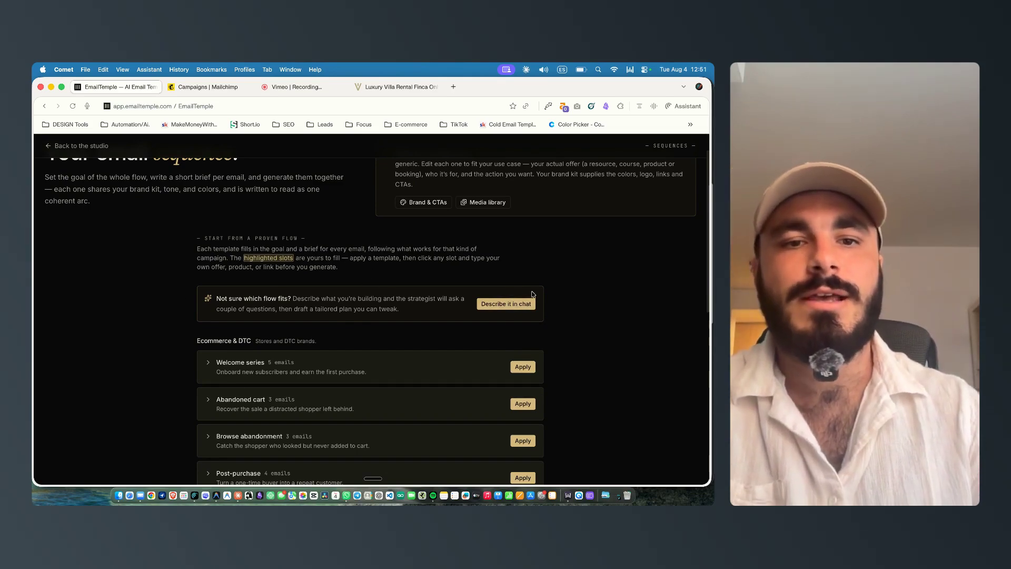
{"action": "scroll", "coordinate": [316, 237], "scroll_direction": "up", "scroll_amount": 2}
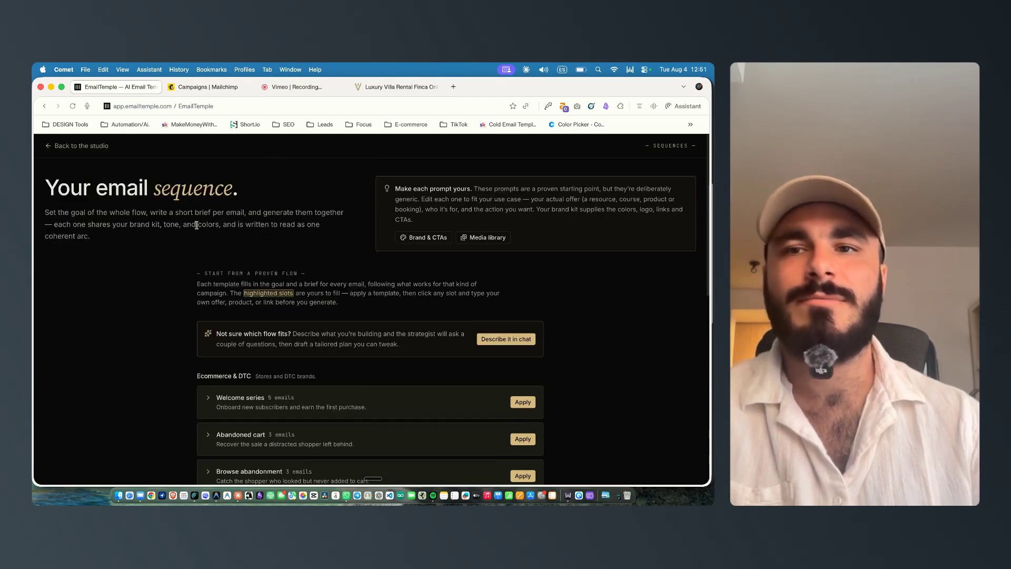
Step: Choose to describe the sequence in chat instead of applying a proven flow
{"action": "left_click_drag", "start_coordinate": [69, 191], "coordinate": [248, 196]}
{"action": "left_click", "coordinate": [250, 197]}
{"action": "scroll", "coordinate": [234, 184], "scroll_direction": "down", "scroll_amount": 3}
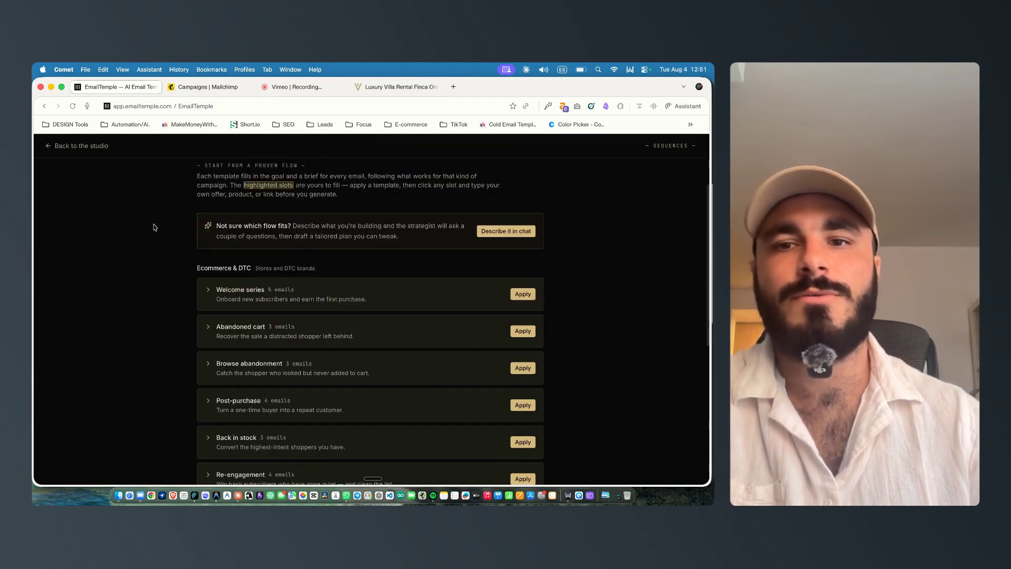
{"action": "left_click", "coordinate": [509, 233]}
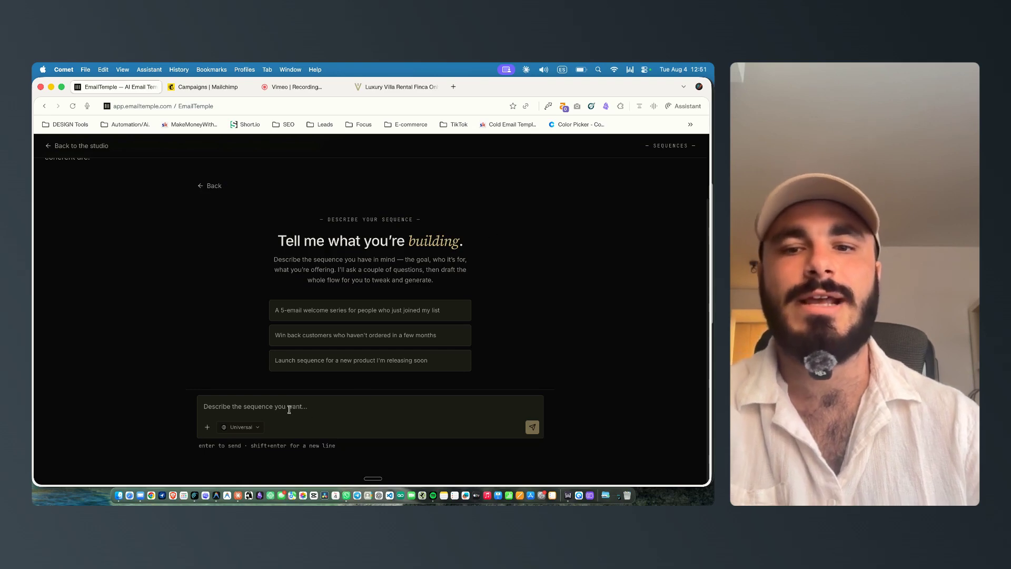
Step: Set the sequence to be built for Mailchimp
{"action": "left_click", "coordinate": [245, 426]}
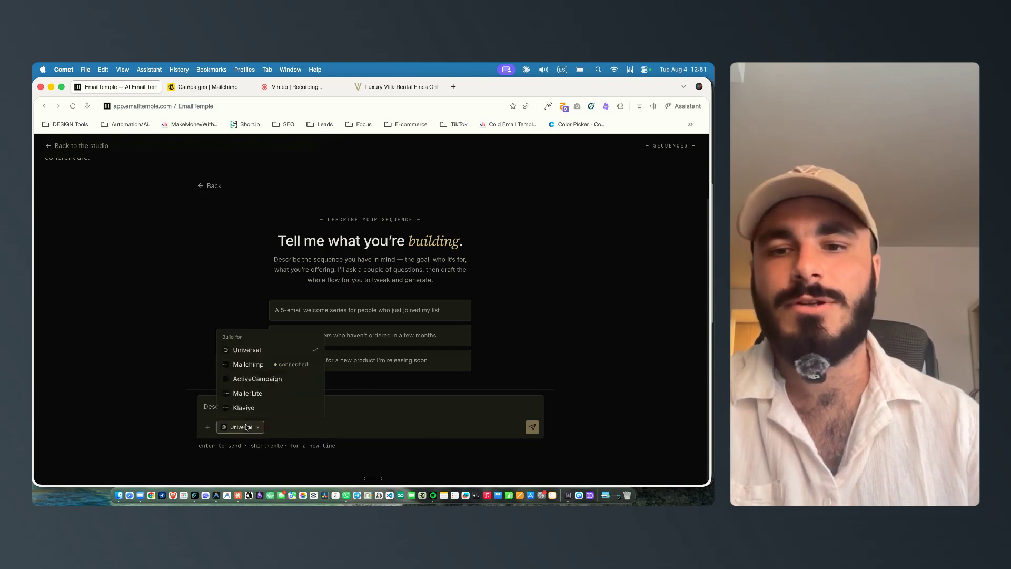
{"action": "left_click", "coordinate": [255, 364]}
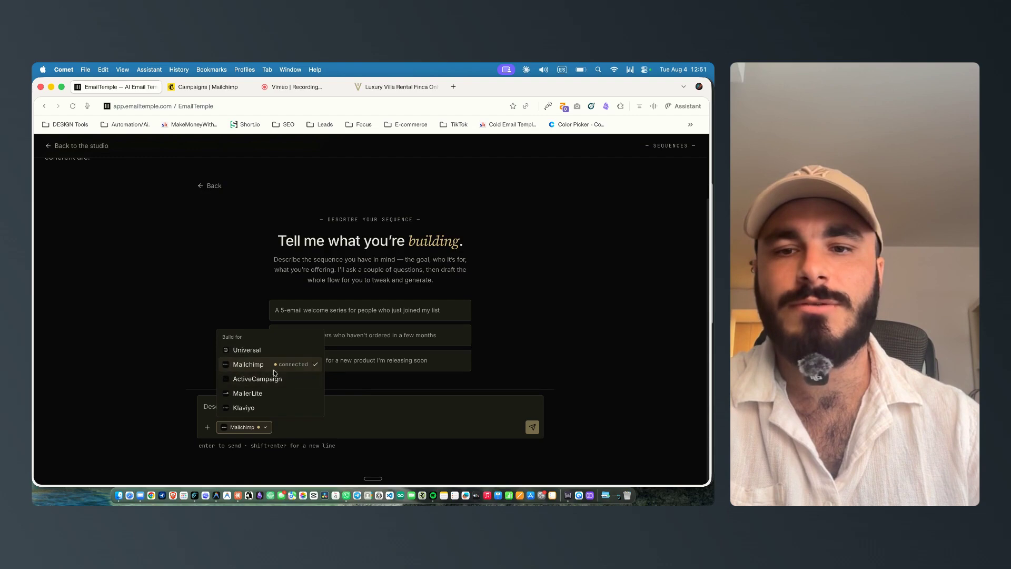
{"action": "left_click", "coordinate": [359, 412]}
Step: Review the Mailchimp connection settings, then return to the studio
{"action": "left_click", "coordinate": [70, 150]}
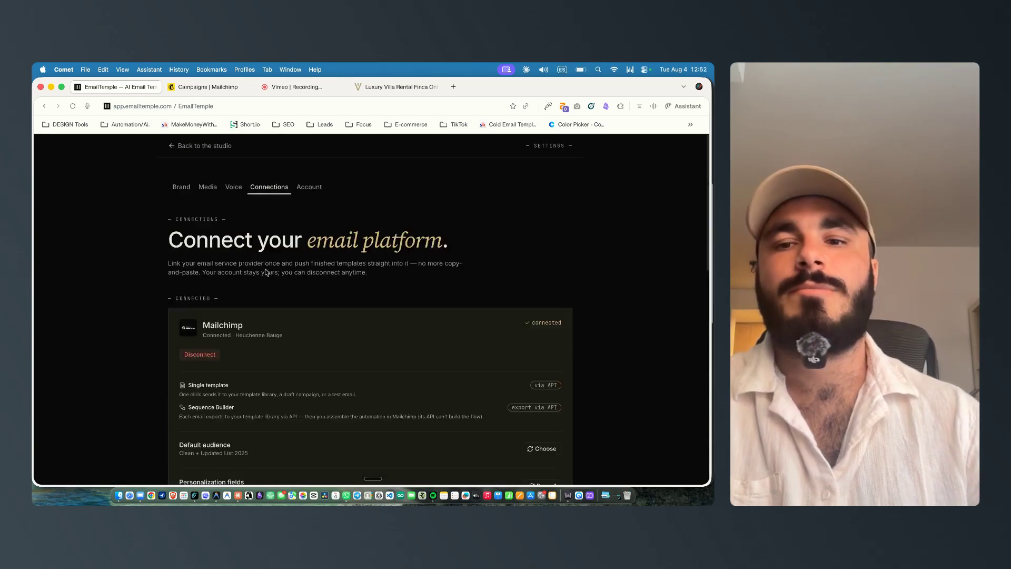
{"action": "scroll", "coordinate": [317, 279], "scroll_direction": "down", "scroll_amount": 2}
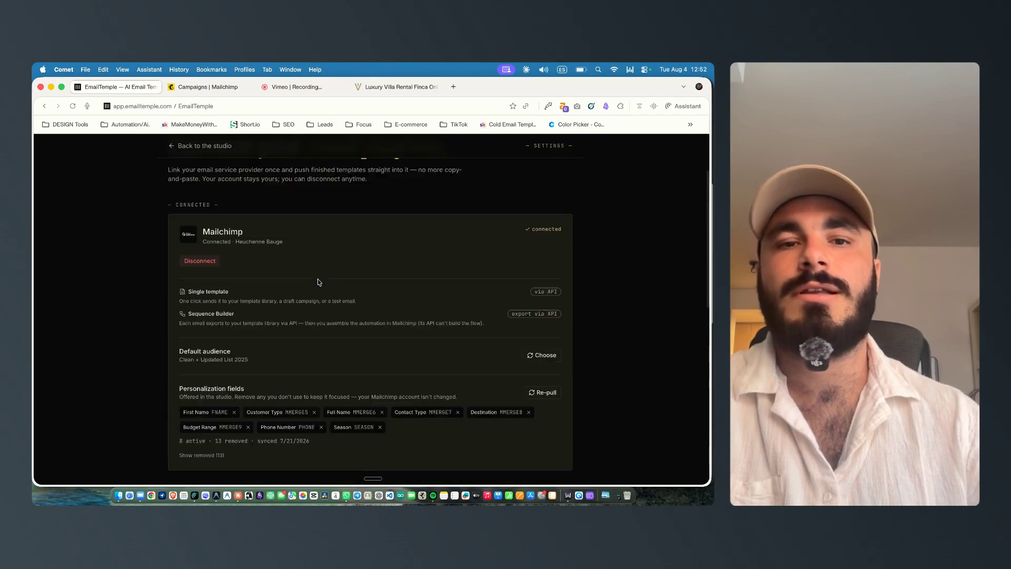
{"action": "scroll", "coordinate": [302, 224], "scroll_direction": "up", "scroll_amount": 2}
{"action": "left_click", "coordinate": [216, 146]}
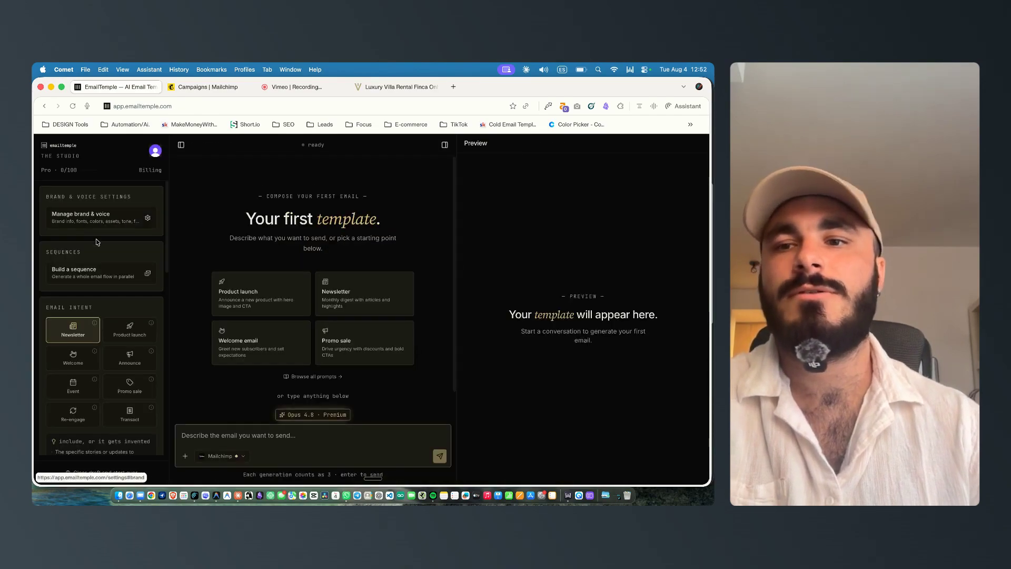
Step: Reopen the sequence builder's chat and place the cursor in the description box
{"action": "left_click", "coordinate": [141, 273]}
{"action": "left_click", "coordinate": [506, 339]}
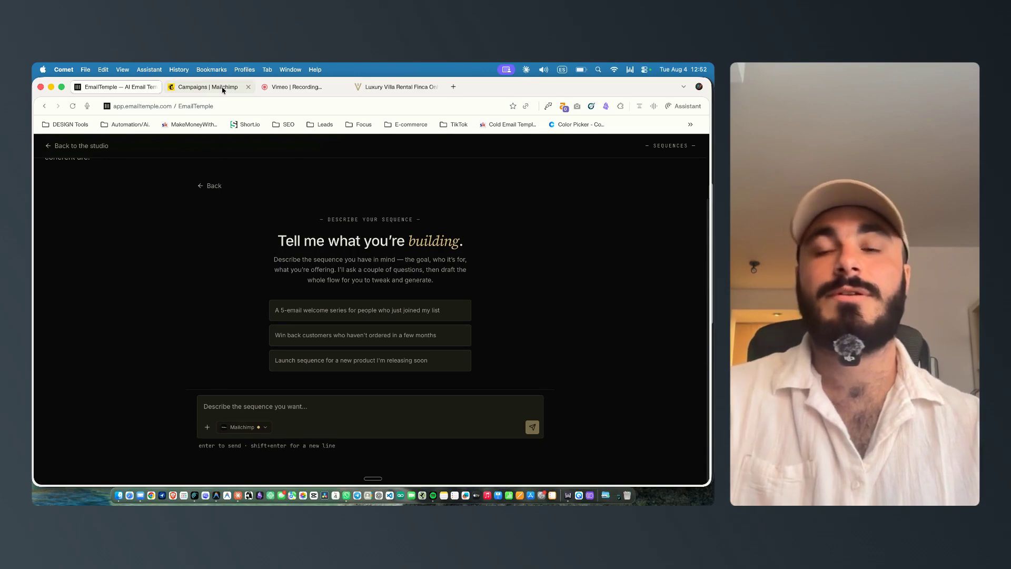
{"action": "left_click", "coordinate": [198, 408]}
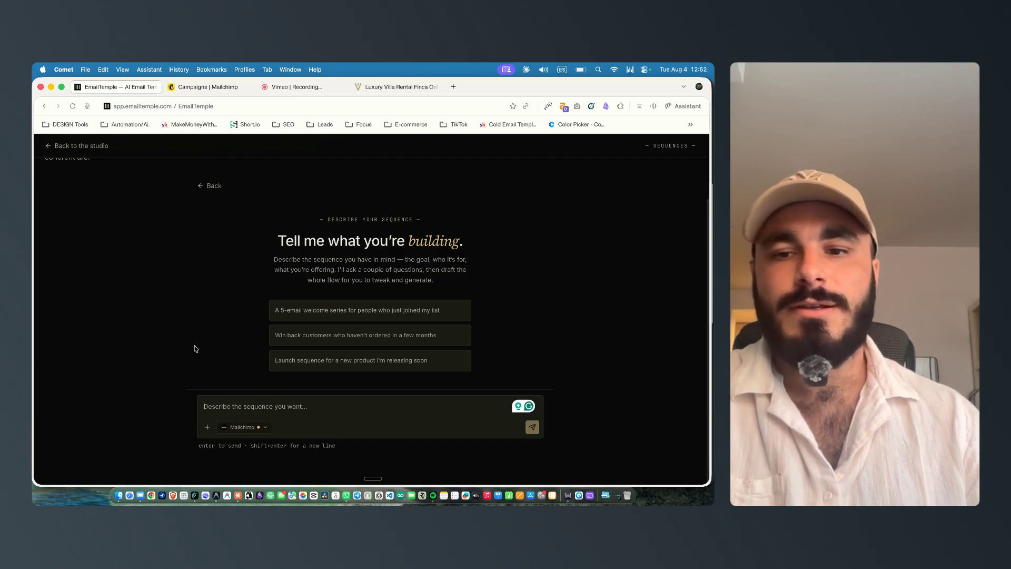
Step: Switch to Mail and select the partner's offer text in the La Finca discount email
{"action": "key", "text": "ctrl+Up"}
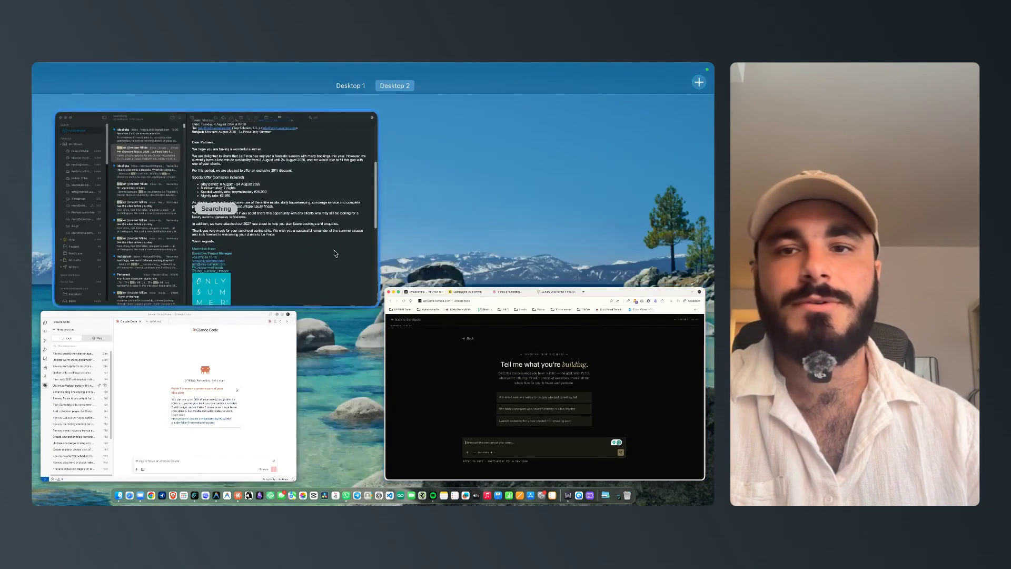
{"action": "left_click", "coordinate": [335, 253]}
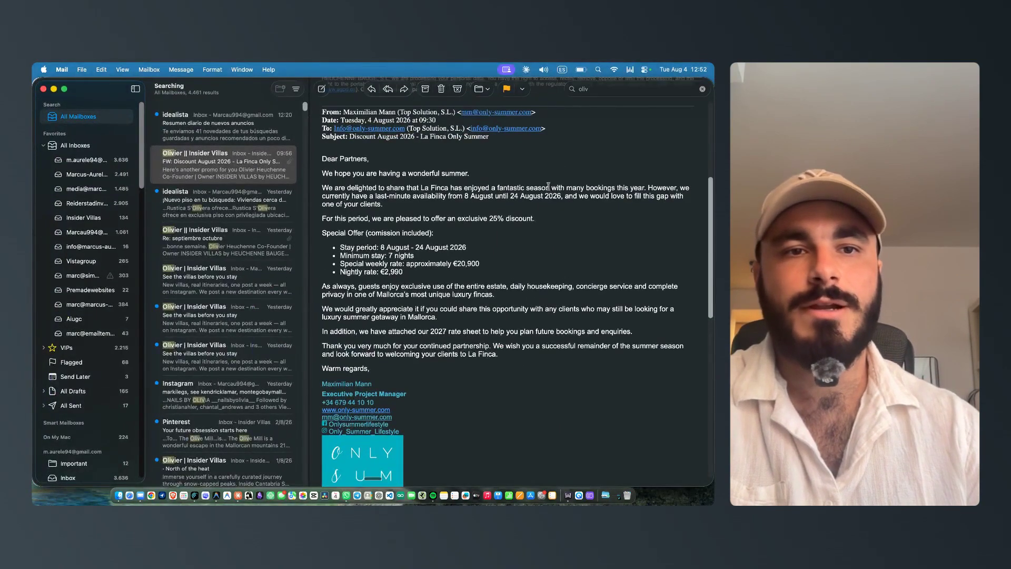
{"action": "left_click_drag", "start_coordinate": [322, 190], "coordinate": [380, 204]}
{"action": "left_click_drag", "start_coordinate": [323, 188], "coordinate": [435, 317]}
{"action": "key", "text": "super+c"}
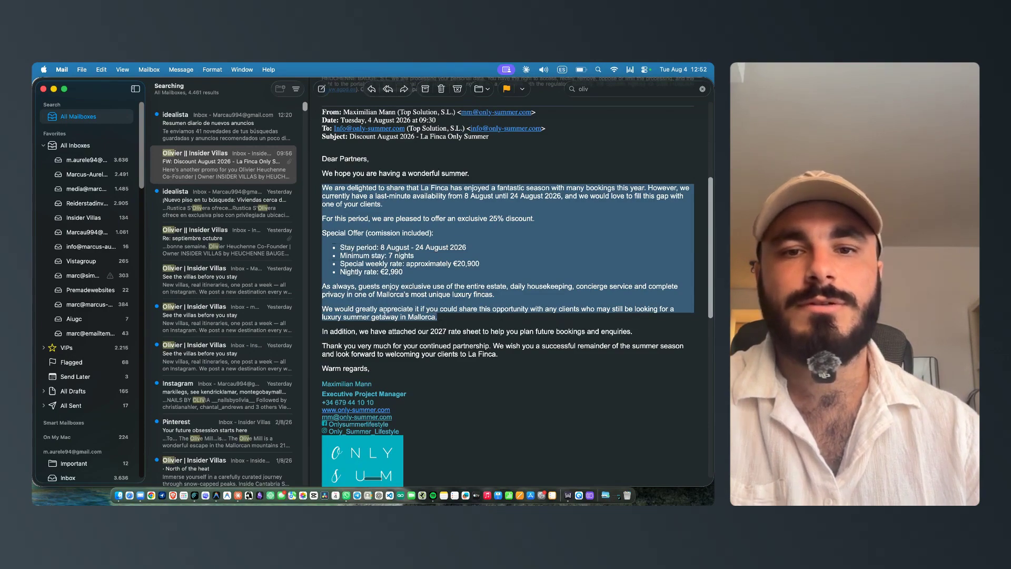
Step: Return to the browser and paste the offer text into the sequence description
{"action": "key", "text": "ctrl+Up"}
{"action": "left_click", "coordinate": [537, 333]}
{"action": "left_click", "coordinate": [286, 406]}
{"action": "key", "text": "super+v"}
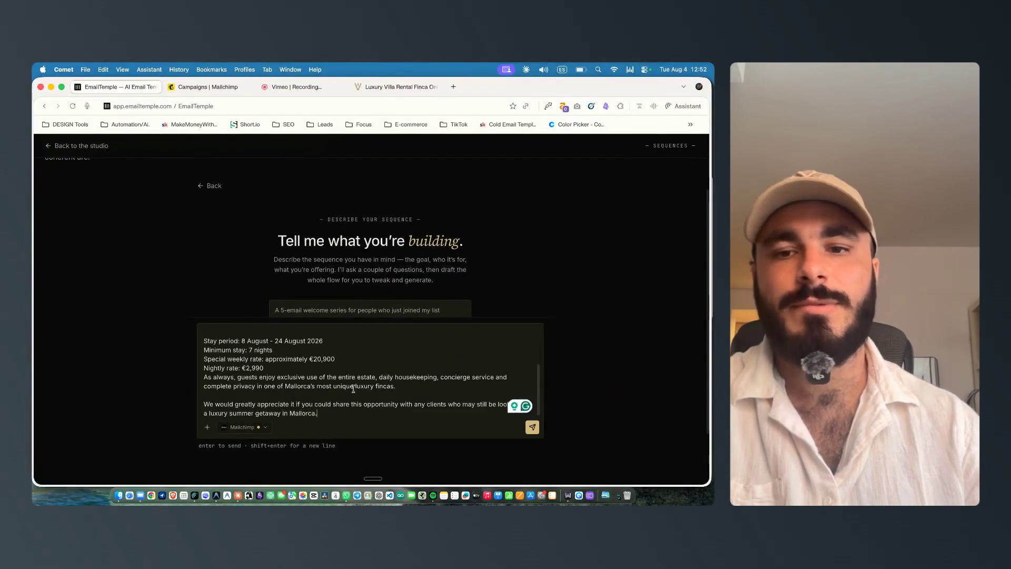
Step: Add a --- separator and a brief requesting a three-to-four email offer sequence for Spain-interested contacts, then send it
{"action": "key", "text": "shift+Return"}
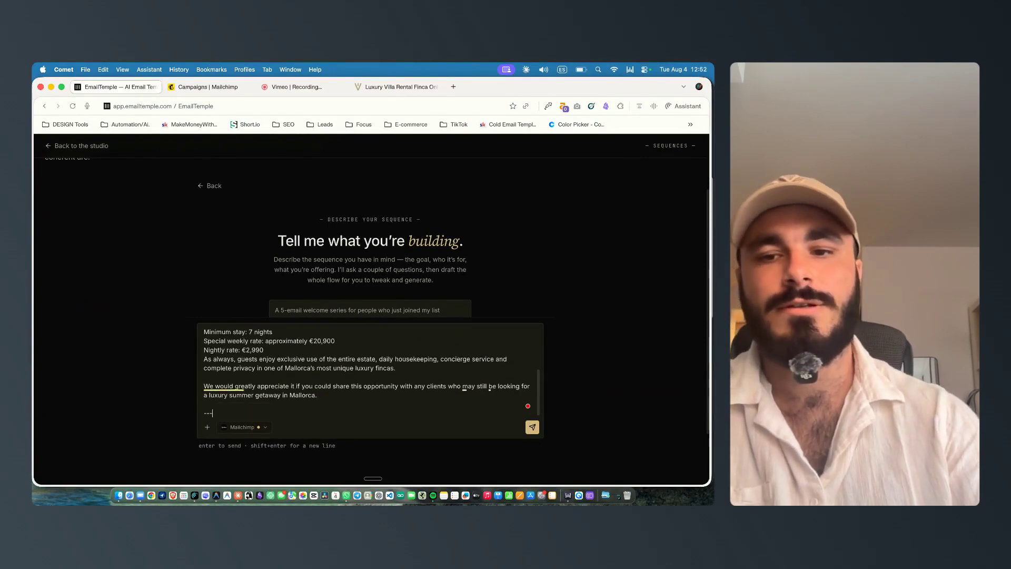
{"action": "type", "text": "---"}
{"action": "key", "text": "shift+Return"}
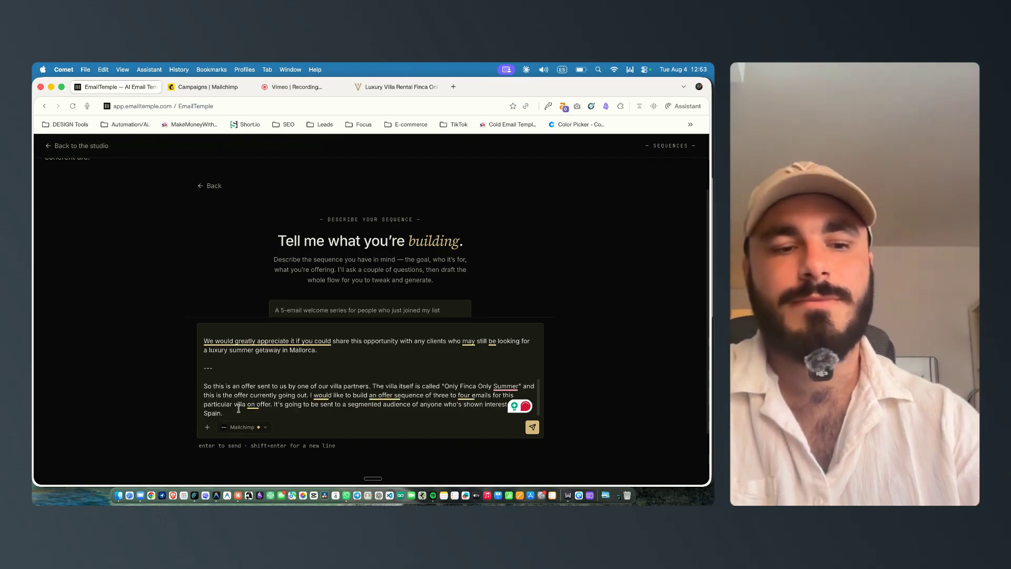
{"action": "key", "text": "Return"}
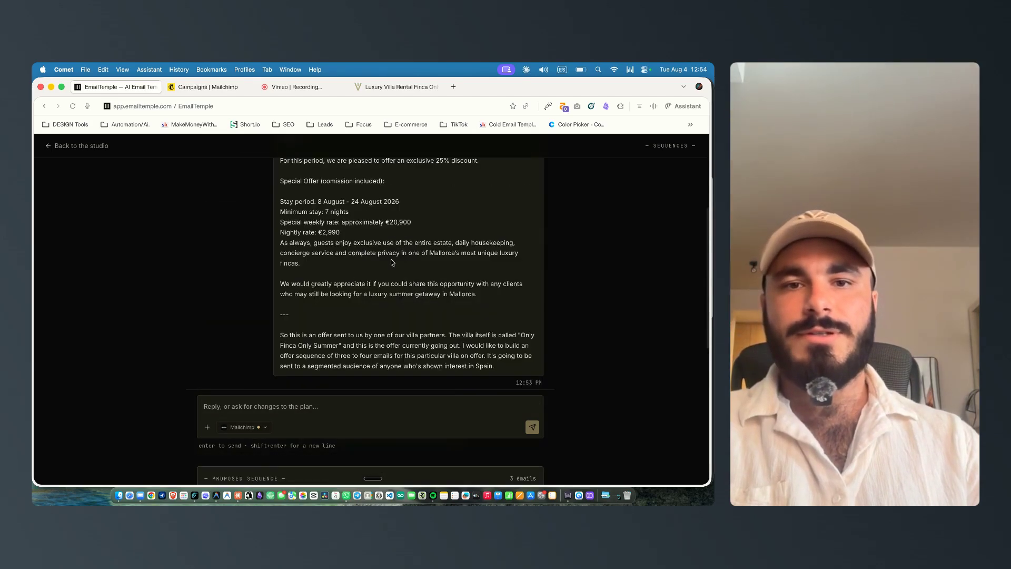
Step: Review the proposed sequence's goal, emails and send timings
{"action": "scroll", "coordinate": [258, 257], "scroll_direction": "down", "scroll_amount": 6}
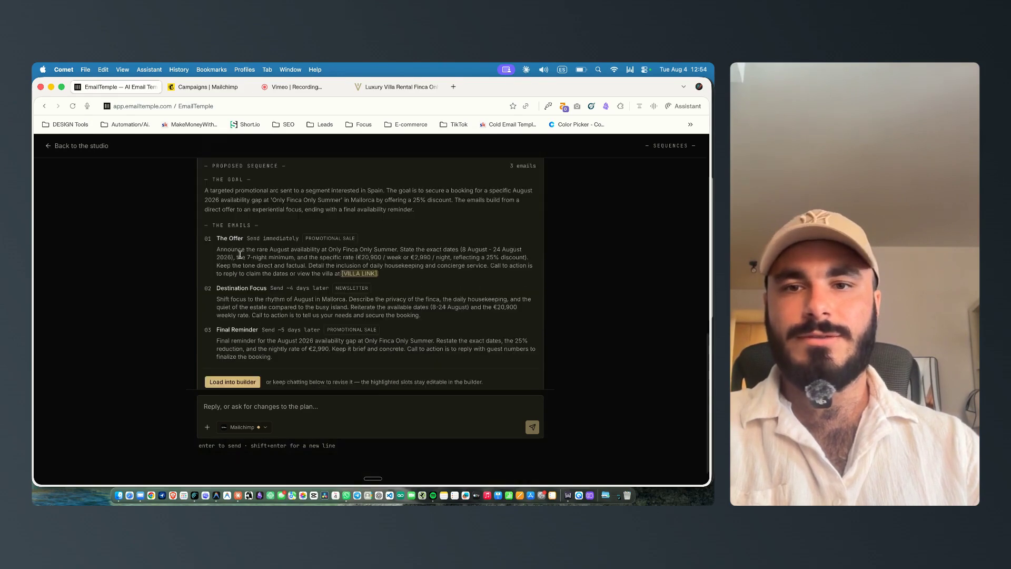
{"action": "scroll", "coordinate": [292, 216], "scroll_direction": "up", "scroll_amount": 1}
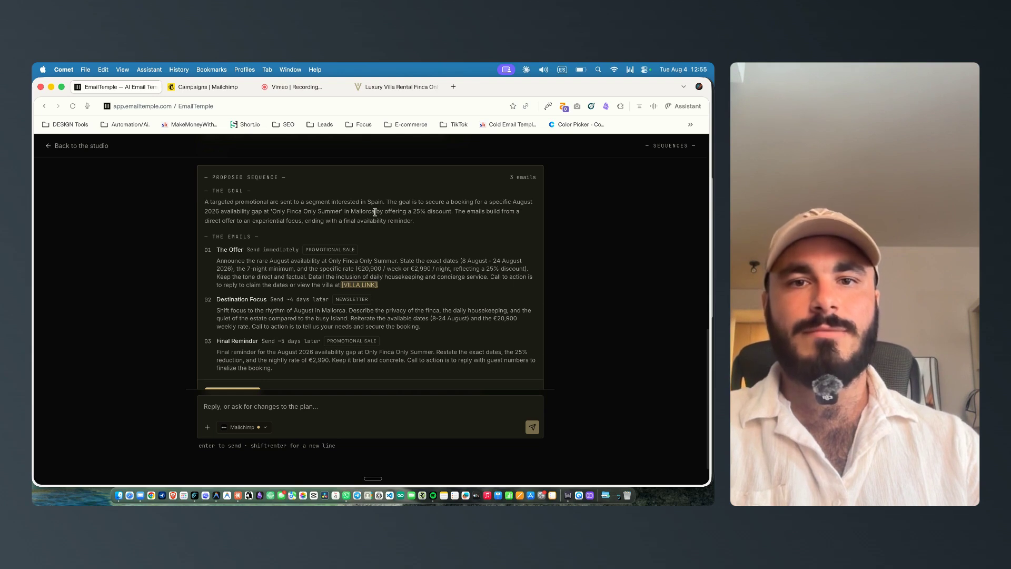
{"action": "scroll", "coordinate": [294, 211], "scroll_direction": "down", "scroll_amount": 2}
{"action": "left_click_drag", "start_coordinate": [213, 207], "coordinate": [230, 221]}
{"action": "left_click", "coordinate": [250, 220]}
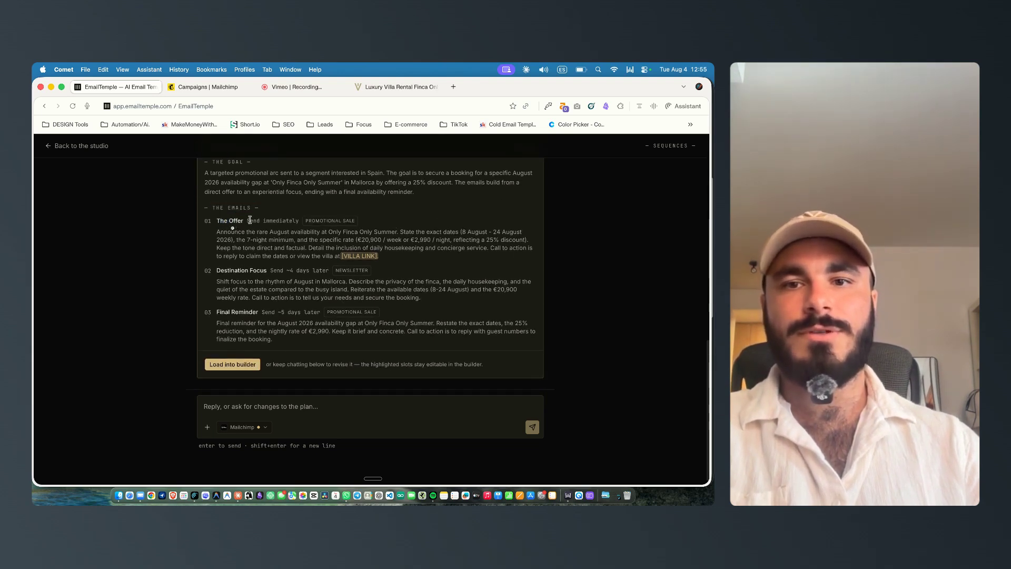
{"action": "triple_click", "coordinate": [250, 221]}
{"action": "double_click", "coordinate": [222, 270]}
{"action": "left_click_drag", "start_coordinate": [222, 269], "coordinate": [338, 289]}
{"action": "scroll", "coordinate": [253, 280], "scroll_direction": "down", "scroll_amount": 1}
{"action": "left_click", "coordinate": [354, 287]}
{"action": "left_click_drag", "start_coordinate": [431, 290], "coordinate": [217, 272]}
{"action": "triple_click", "coordinate": [398, 289]}
{"action": "left_click", "coordinate": [420, 290]}
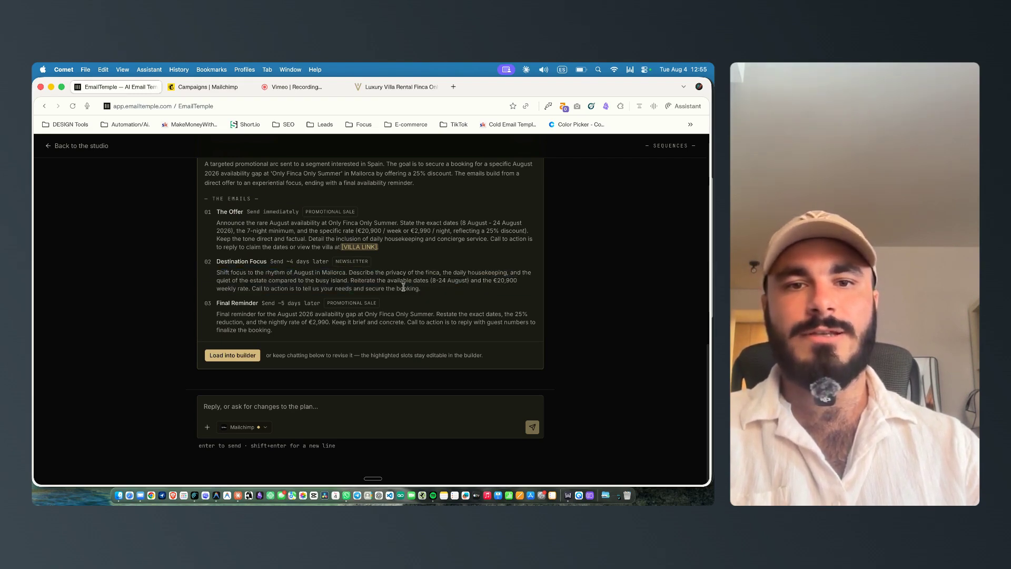
{"action": "left_click_drag", "start_coordinate": [218, 303], "coordinate": [298, 303]}
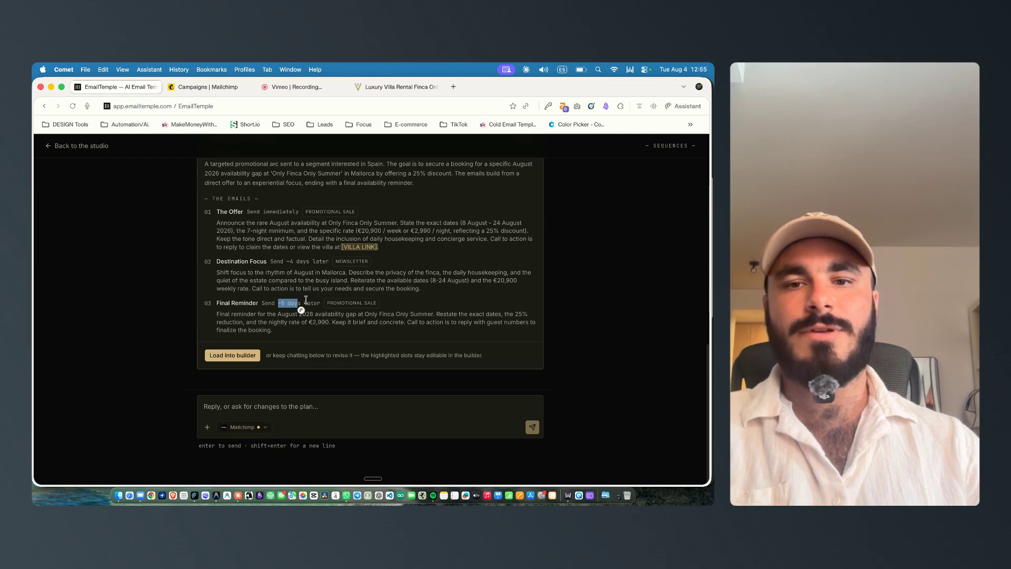
{"action": "left_click", "coordinate": [281, 317]}
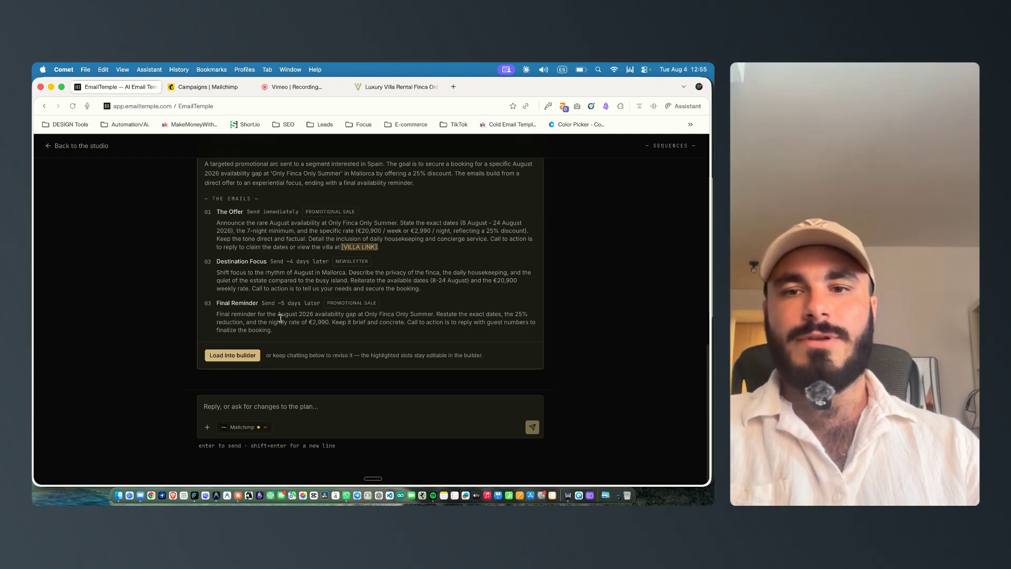
{"action": "left_click", "coordinate": [232, 401]}
{"action": "type", "text": "ceo"}
{"action": "key", "text": "BackSpace"}
{"action": "key", "text": "BackSpace"}
{"action": "key", "text": "BackSpace"}
Step: Load the proposed sequence into the builder
{"action": "left_click", "coordinate": [232, 355]}
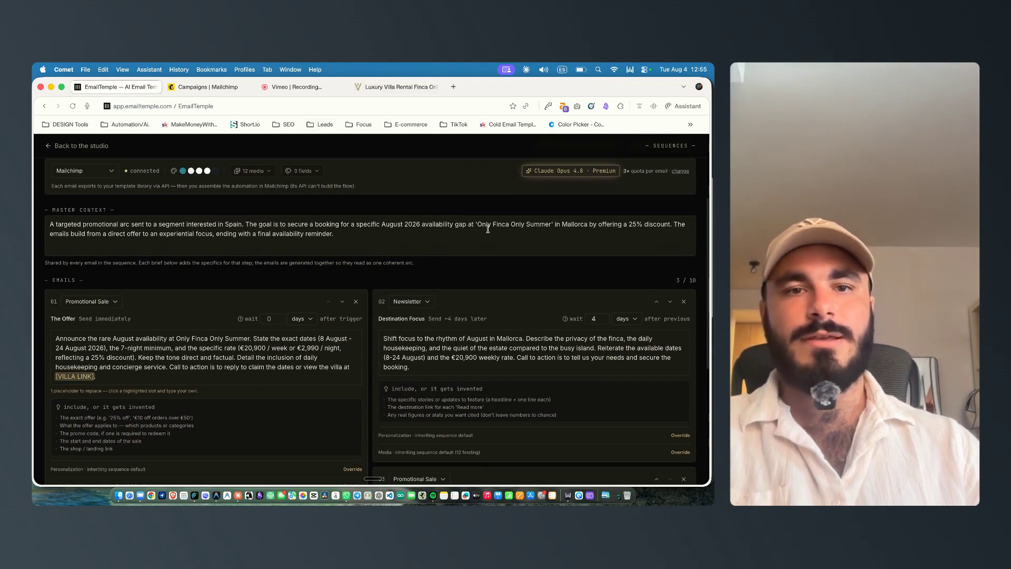
Step: Copy the villa name from the Finca Only Summer listing page
{"action": "left_click", "coordinate": [400, 87]}
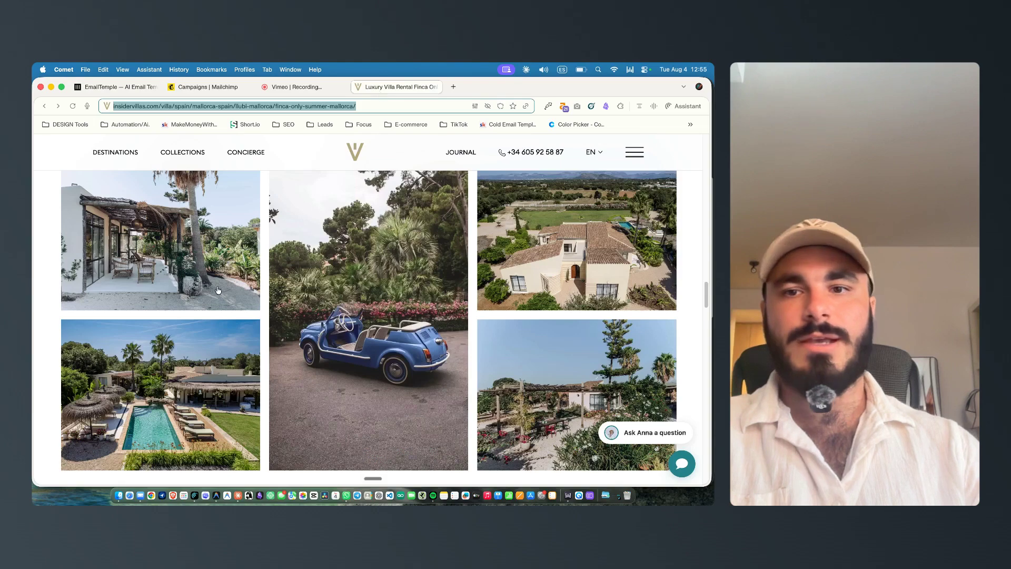
{"action": "scroll", "coordinate": [220, 285], "scroll_direction": "up", "scroll_amount": 15}
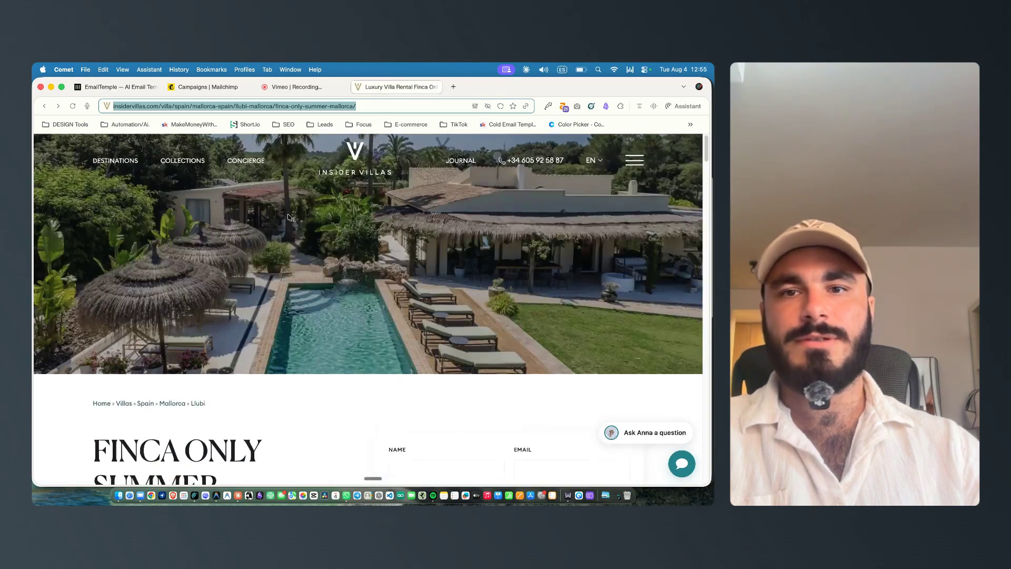
{"action": "scroll", "coordinate": [288, 216], "scroll_direction": "down", "scroll_amount": 4}
{"action": "triple_click", "coordinate": [178, 266]}
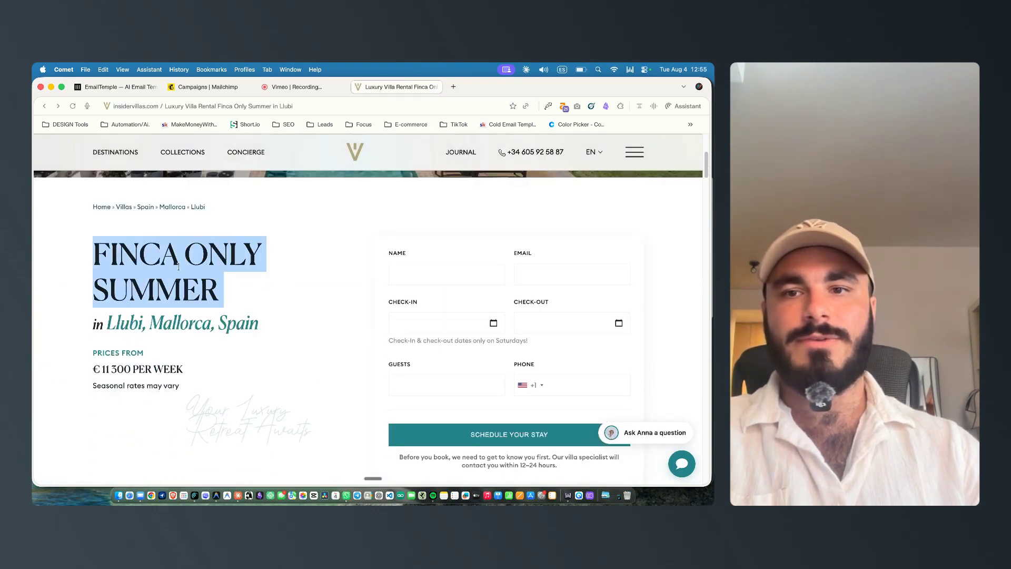
{"action": "right_click", "coordinate": [153, 256]}
{"action": "left_click", "coordinate": [168, 295]}
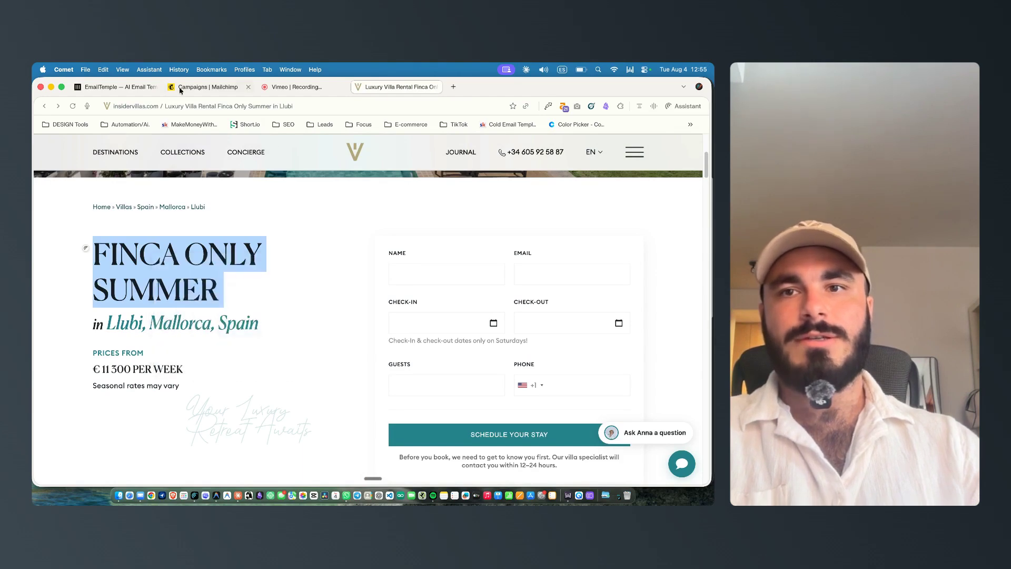
Step: Correct the villa name in the master context to Finca Only Summer
{"action": "left_click", "coordinate": [177, 88]}
{"action": "left_click", "coordinate": [131, 88]}
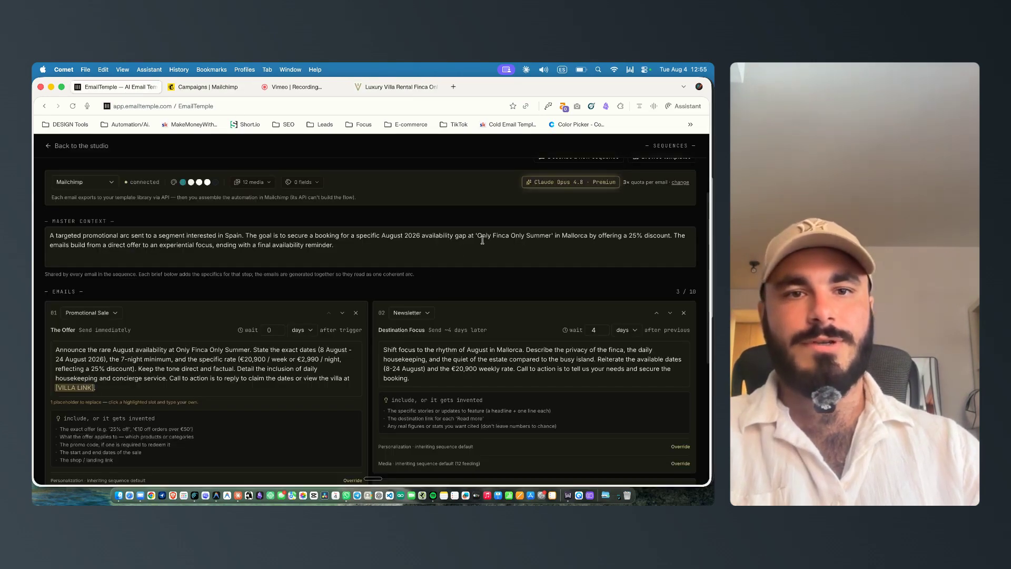
{"action": "left_click_drag", "start_coordinate": [477, 237], "coordinate": [541, 237]}
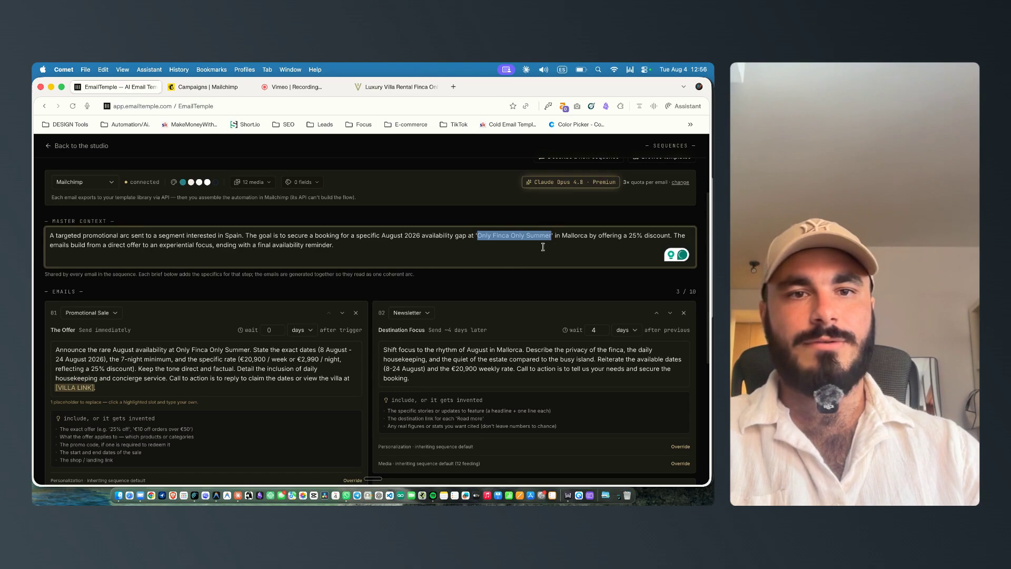
{"action": "type", "text": "Finca Only Summer"}
{"action": "scroll", "coordinate": [553, 236], "scroll_direction": "down", "scroll_amount": 2}
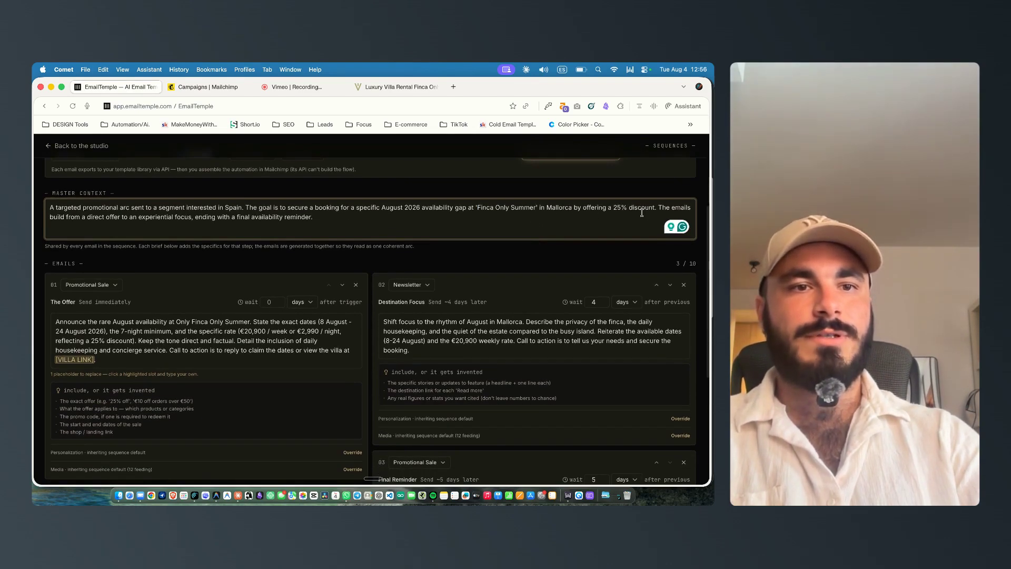
Step: Reword the master context's offer from a 25% discount to an exclusive discount
{"action": "scroll", "coordinate": [629, 219], "scroll_direction": "down", "scroll_amount": 1}
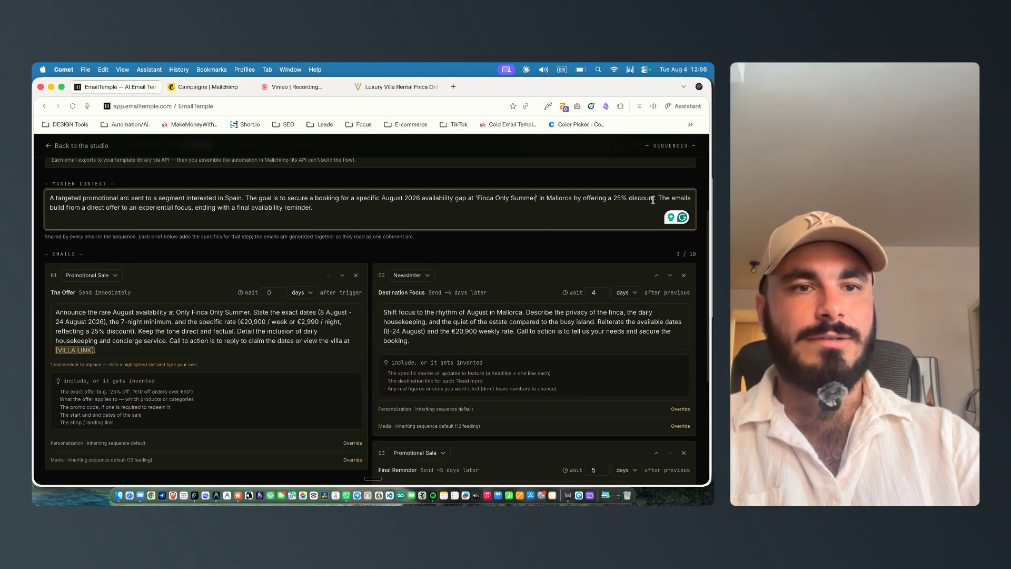
{"action": "left_click", "coordinate": [609, 199]}
{"action": "type", "text": "an "}
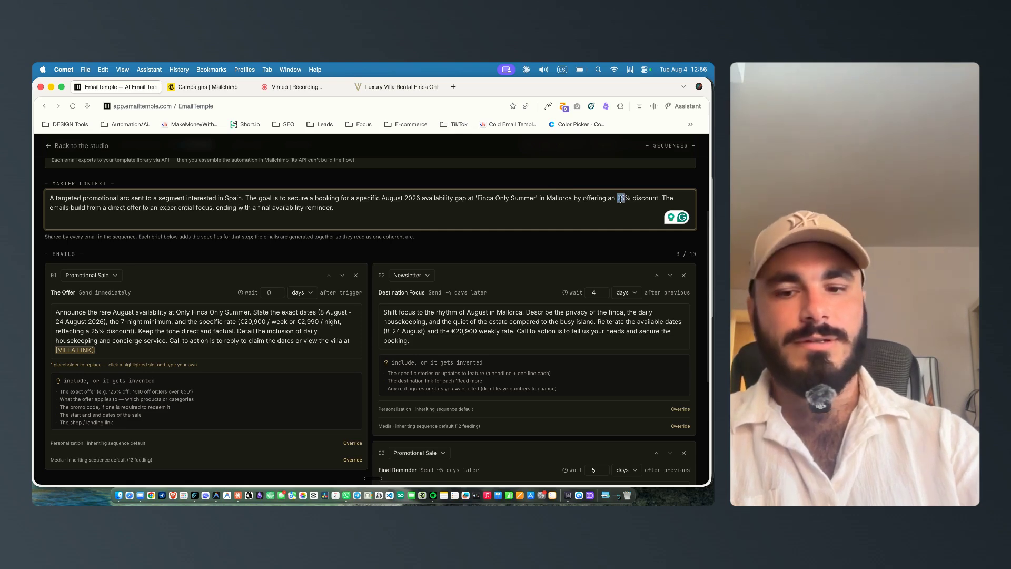
{"action": "type", "text": "exclussive"}
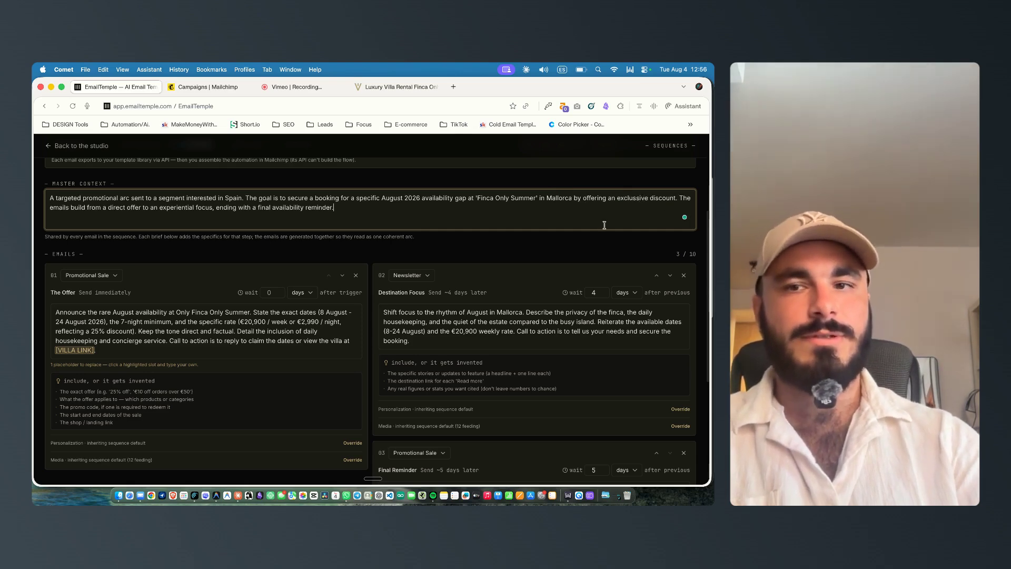
{"action": "triple_click", "coordinate": [46, 189]}
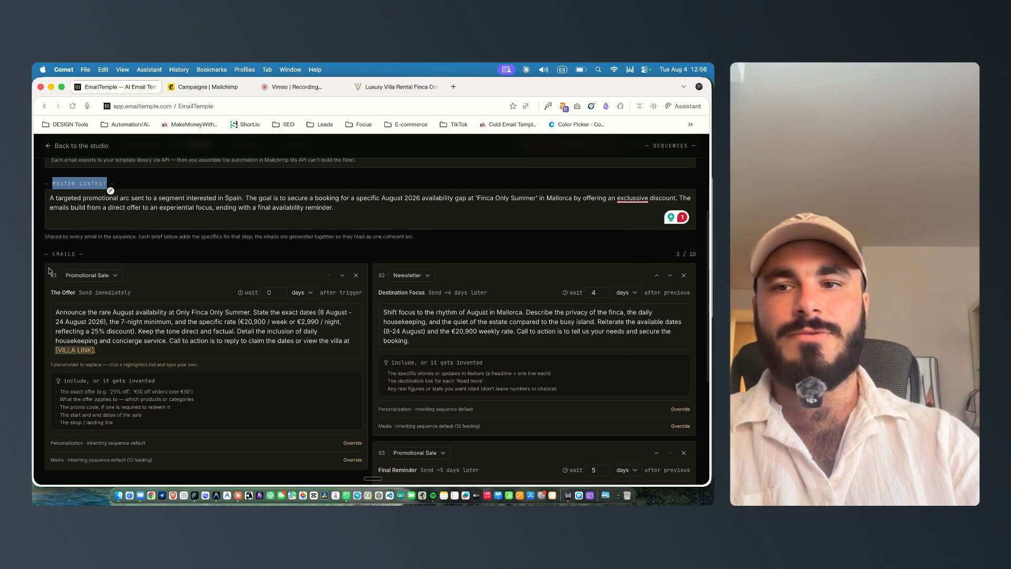
Step: Review the briefs of the three emails in the sequence
{"action": "scroll", "coordinate": [382, 290], "scroll_direction": "down", "scroll_amount": 3}
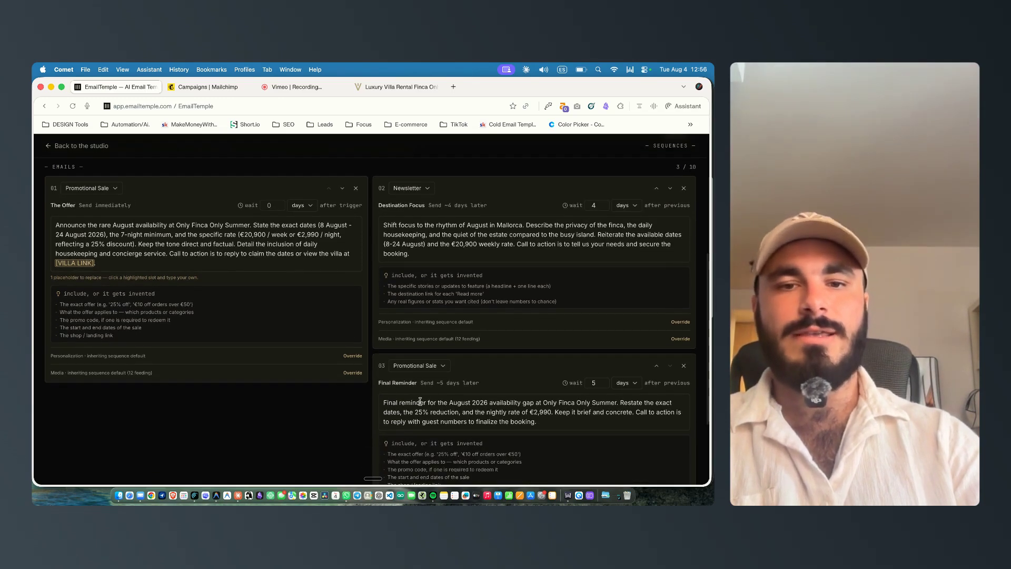
{"action": "scroll", "coordinate": [424, 266], "scroll_direction": "up", "scroll_amount": 6}
{"action": "scroll", "coordinate": [216, 329], "scroll_direction": "down", "scroll_amount": 2}
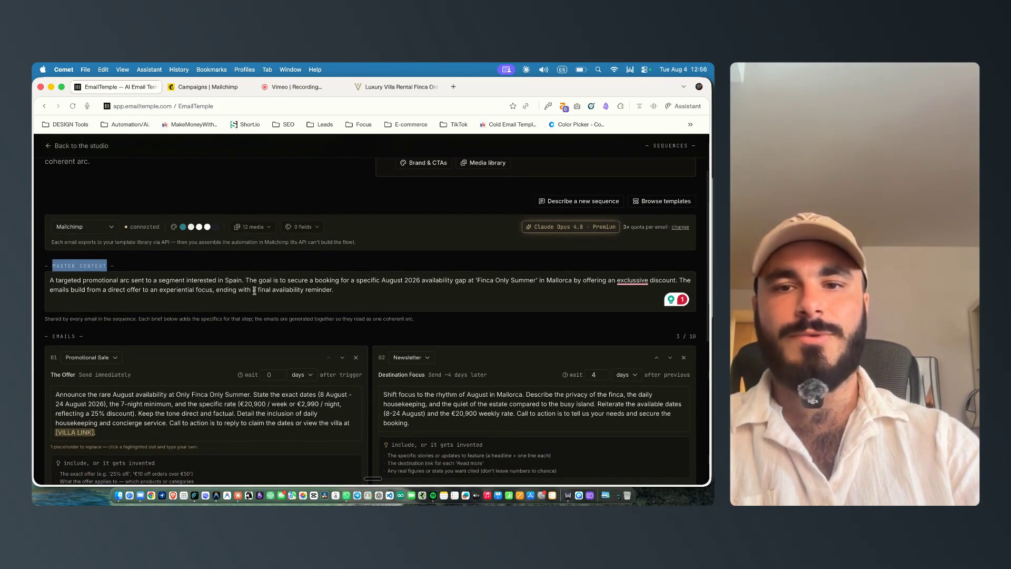
{"action": "scroll", "coordinate": [255, 289], "scroll_direction": "down", "scroll_amount": 2}
{"action": "left_click", "coordinate": [125, 303]}
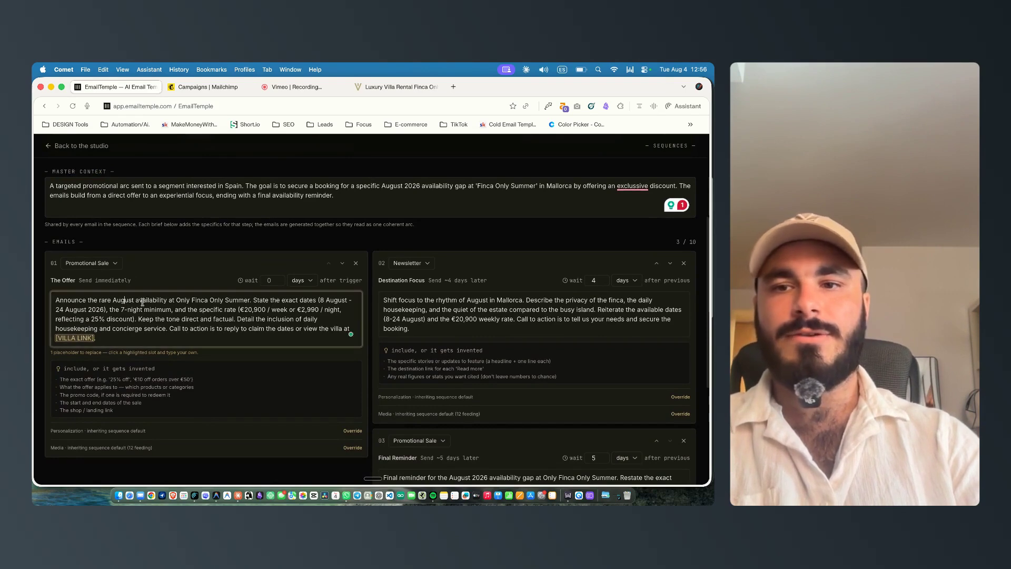
{"action": "scroll", "coordinate": [431, 319], "scroll_direction": "down", "scroll_amount": 2}
{"action": "left_click", "coordinate": [434, 447]}
{"action": "scroll", "coordinate": [433, 442], "scroll_direction": "down", "scroll_amount": 1}
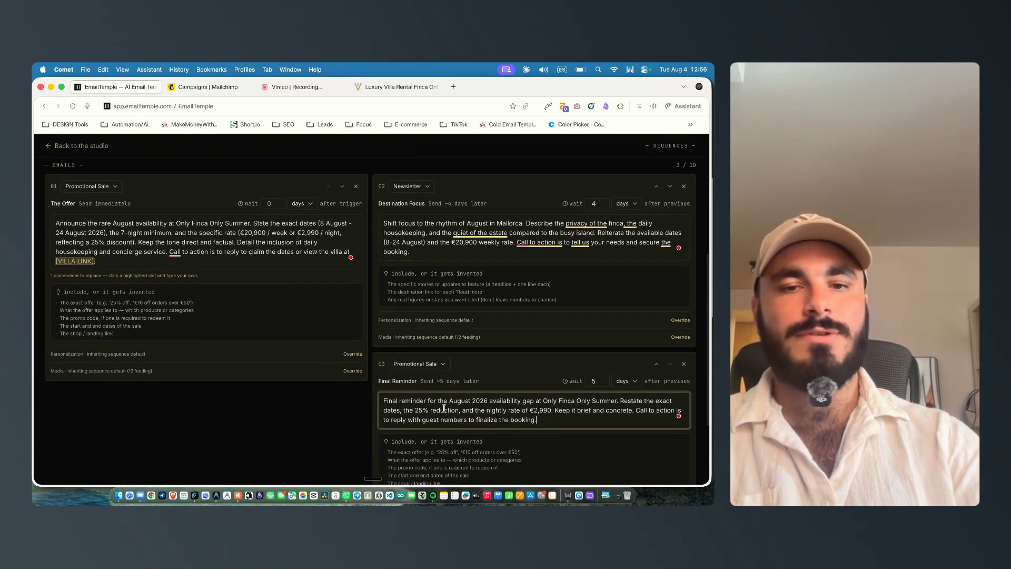
{"action": "scroll", "coordinate": [327, 325], "scroll_direction": "up", "scroll_amount": 5}
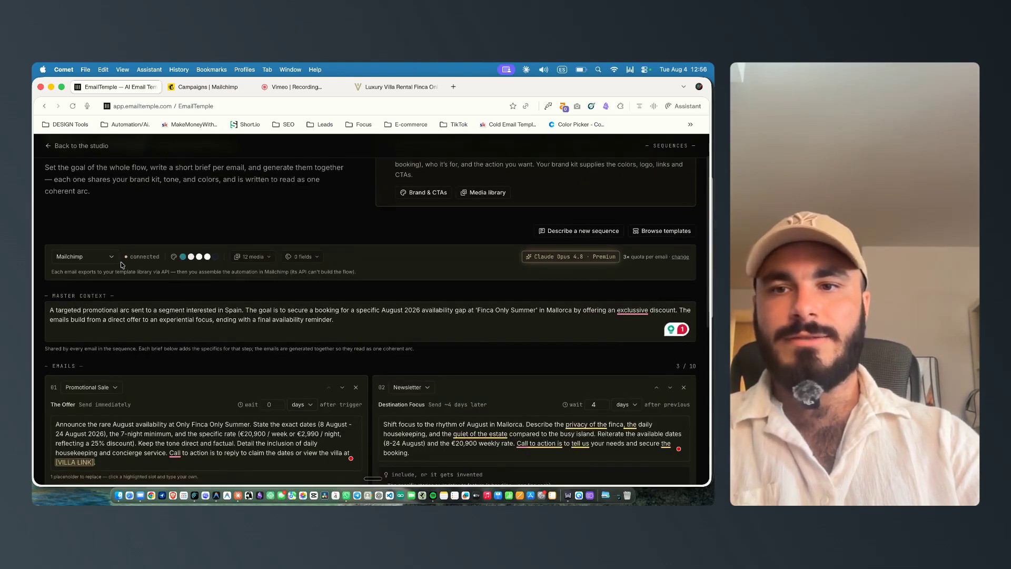
Step: Add the First Name and Destination subscriber fields to the whole sequence
{"action": "left_click", "coordinate": [246, 256]}
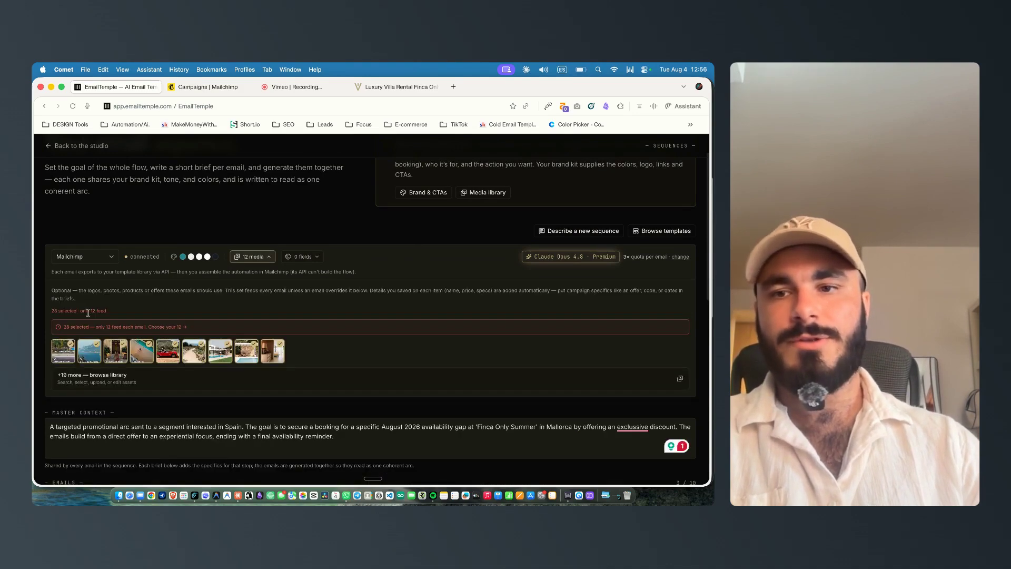
{"action": "left_click", "coordinate": [303, 256]}
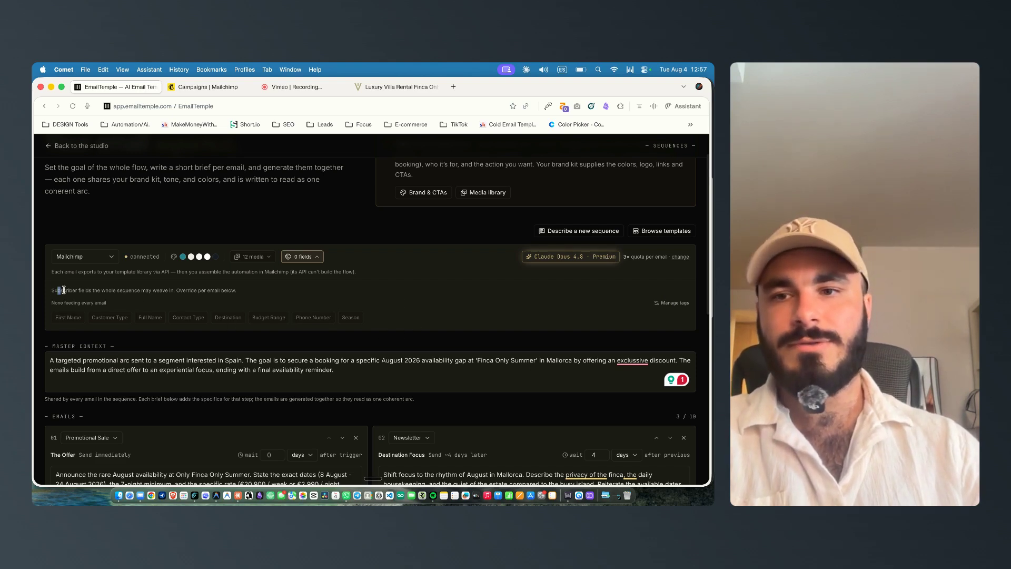
{"action": "left_click", "coordinate": [65, 318]}
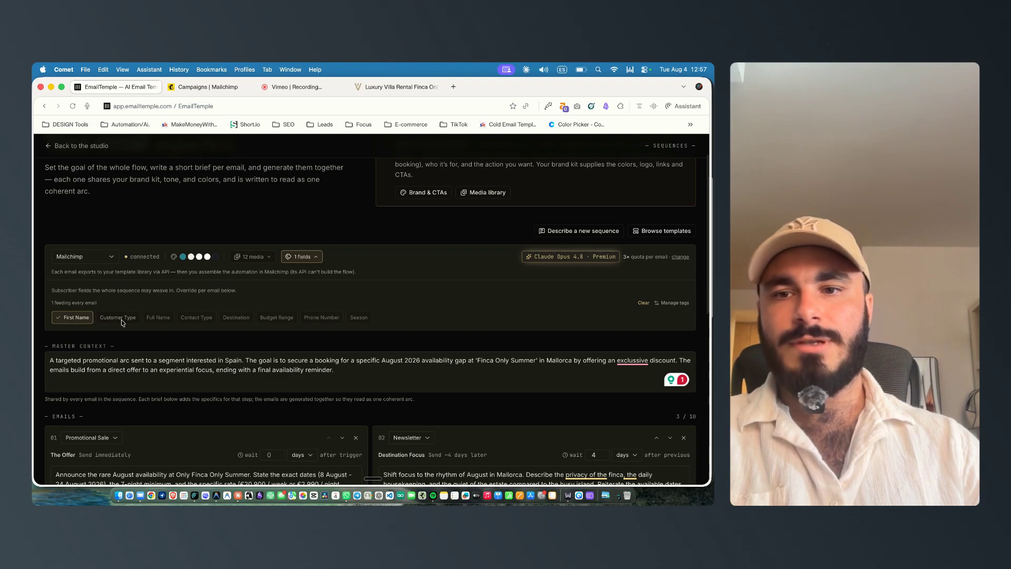
{"action": "left_click", "coordinate": [236, 318]}
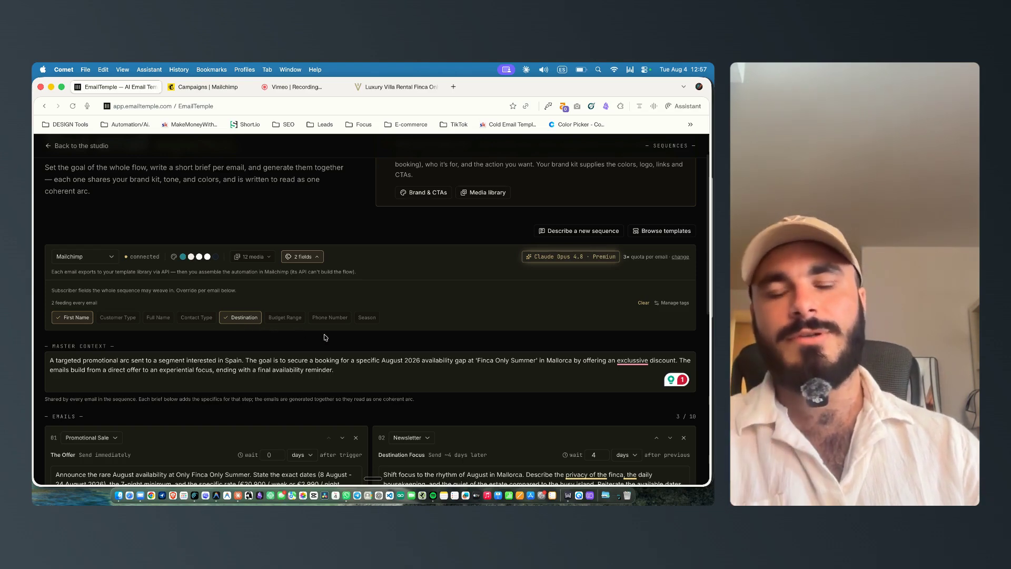
Step: Clear every selected asset in the sequence's asset library
{"action": "scroll", "coordinate": [235, 299], "scroll_direction": "down", "scroll_amount": 1}
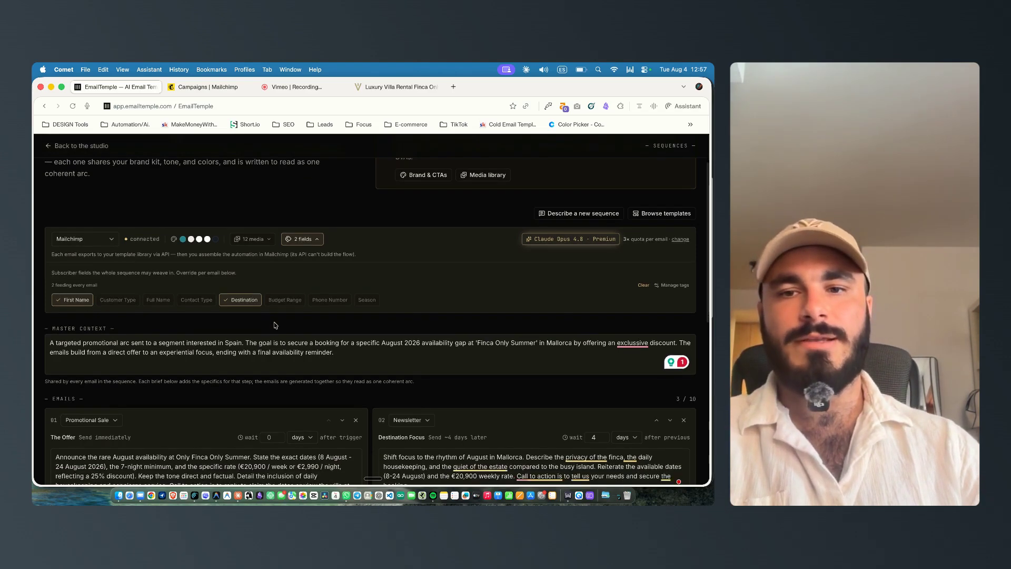
{"action": "scroll", "coordinate": [236, 300], "scroll_direction": "down", "scroll_amount": 1}
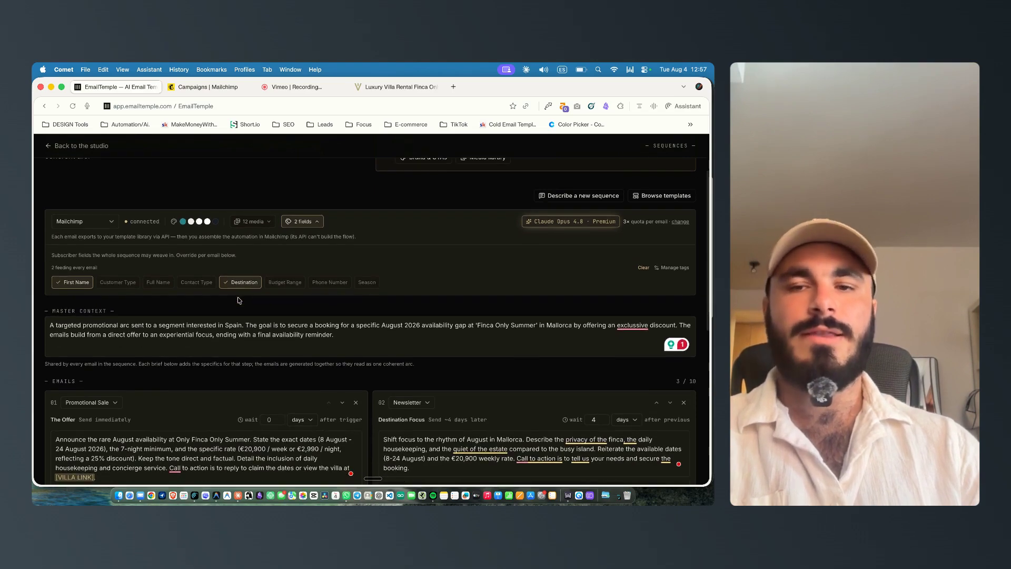
{"action": "scroll", "coordinate": [215, 308], "scroll_direction": "down", "scroll_amount": 1}
{"action": "left_click", "coordinate": [203, 304]}
{"action": "scroll", "coordinate": [185, 287], "scroll_direction": "up", "scroll_amount": 3}
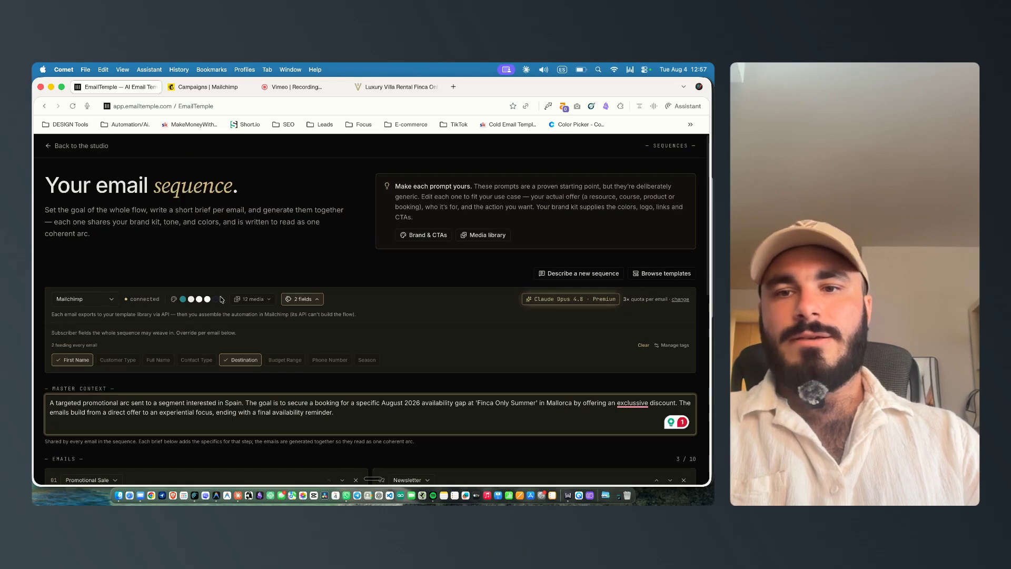
{"action": "left_click", "coordinate": [254, 299]}
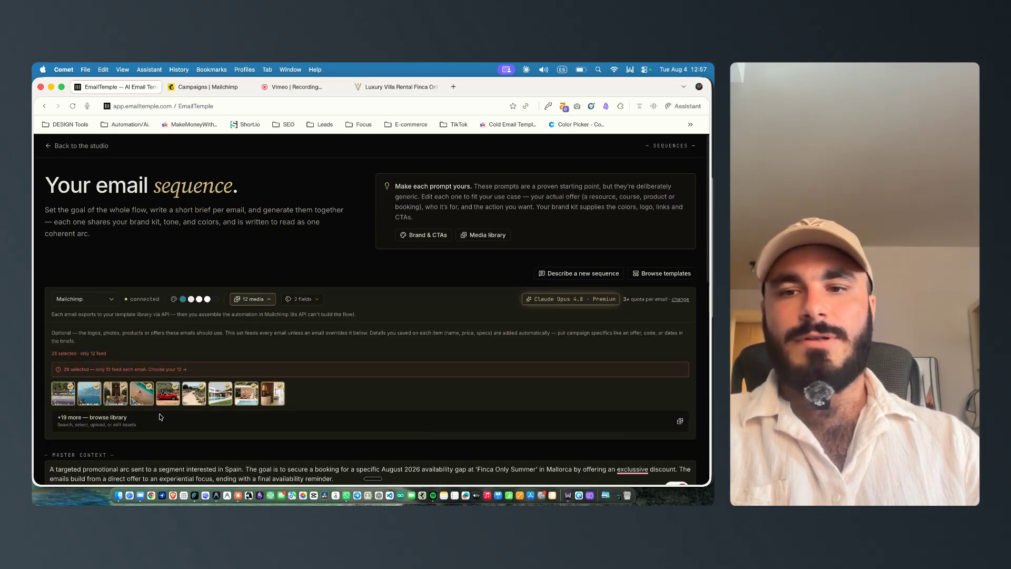
{"action": "left_click", "coordinate": [290, 426]}
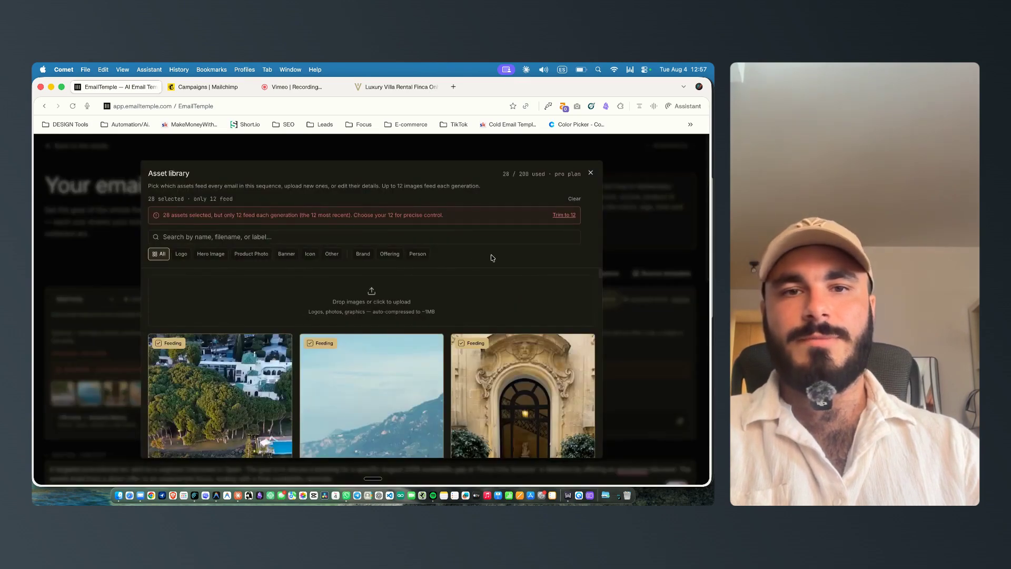
{"action": "left_click", "coordinate": [574, 200]}
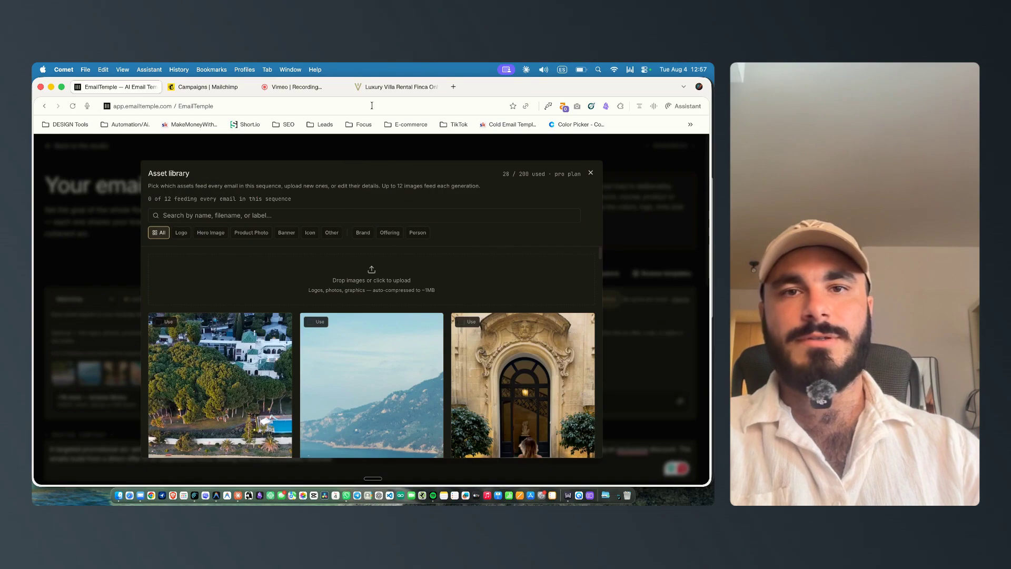
Step: Copy the Finca Only Summer listing URL from the browser and switch to the Antigravity IDE
{"action": "left_click", "coordinate": [381, 89]}
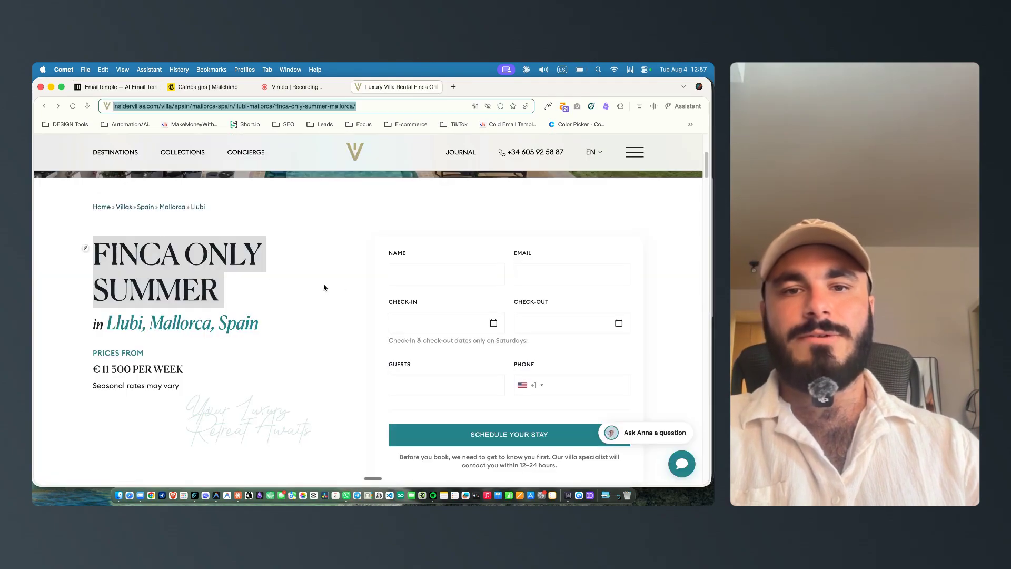
{"action": "key", "text": "ctrl+Up"}
{"action": "left_click", "coordinate": [499, 348]}
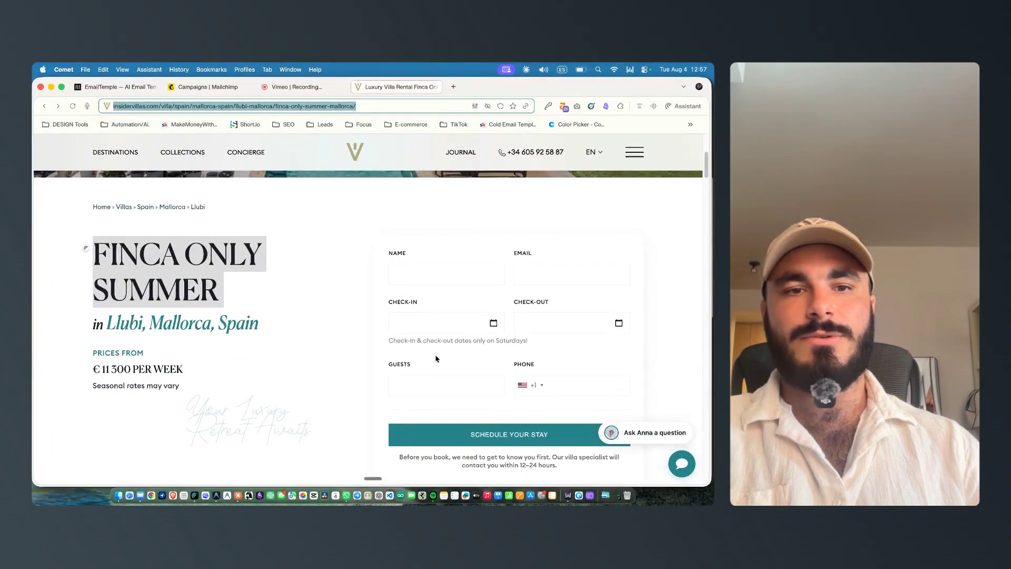
{"action": "key", "text": "ctrl+Up"}
{"action": "left_click", "coordinate": [241, 293]}
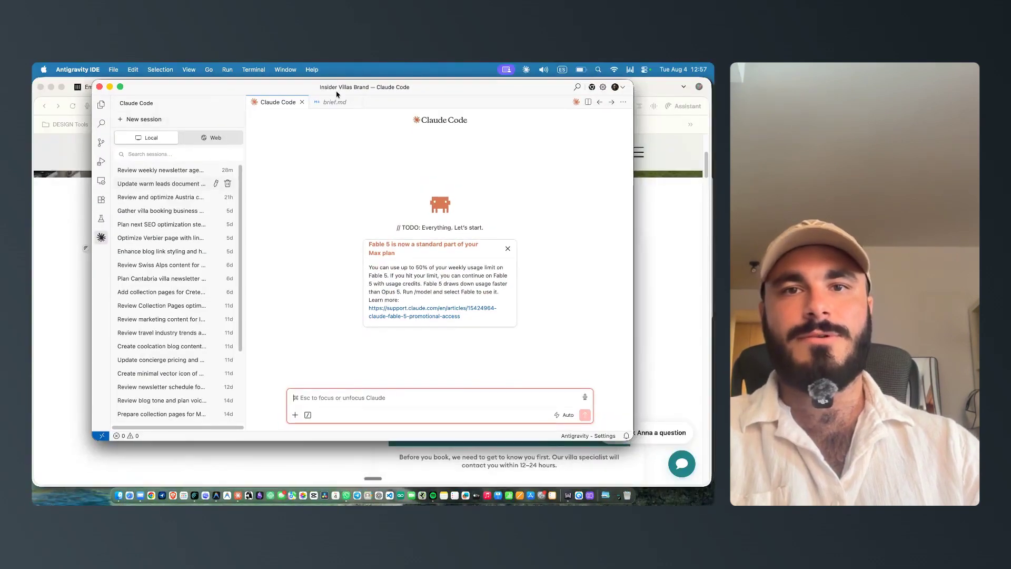
Step: Send Claude Code a prompt with the villa listing URL asking it to extract the villa's images
{"action": "left_click", "coordinate": [101, 104]}
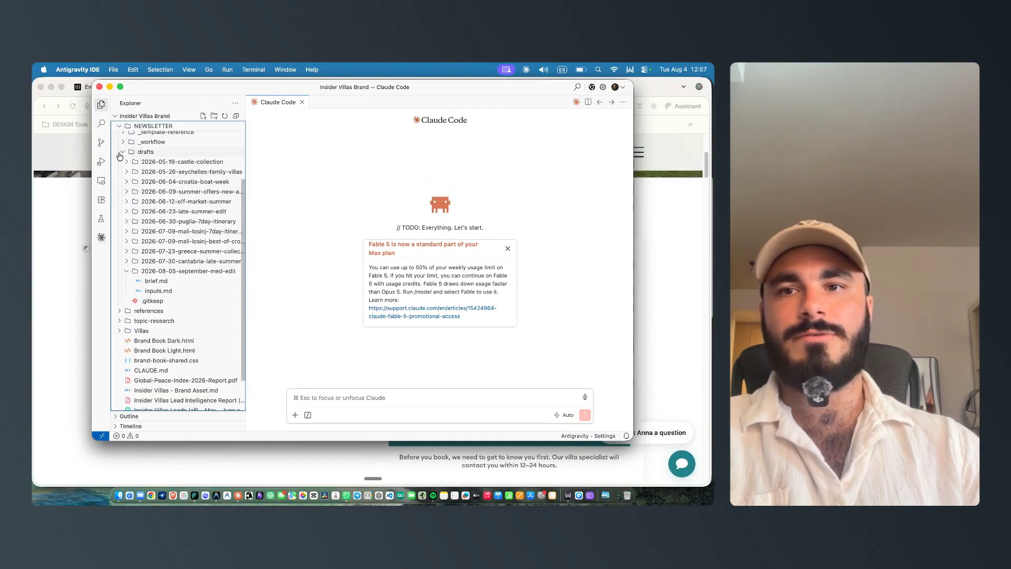
{"action": "left_click", "coordinate": [116, 116]}
{"action": "left_click", "coordinate": [137, 116]}
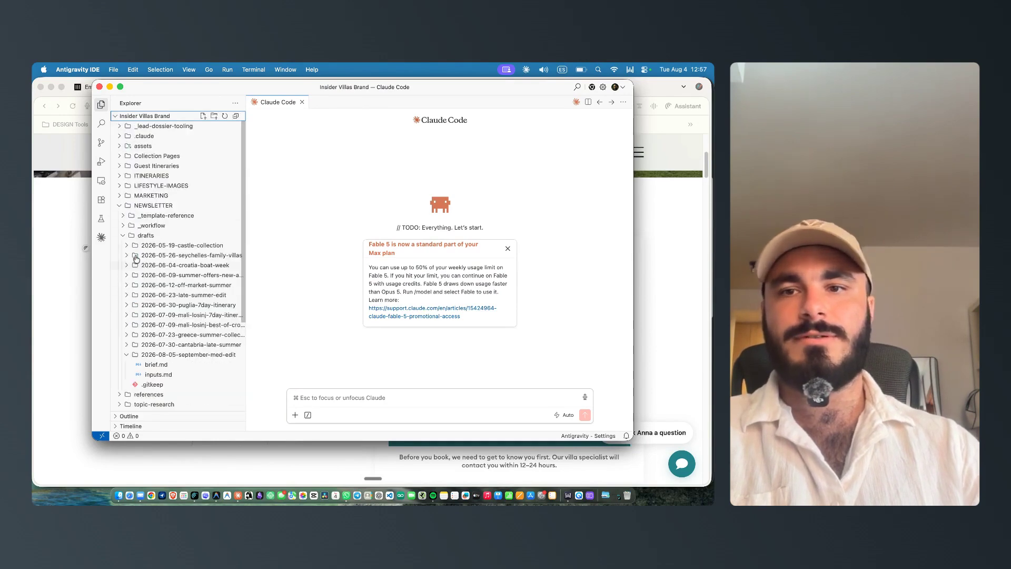
{"action": "left_click", "coordinate": [353, 401]}
{"action": "type", "text": "https://insidervillas.com/villa/spain/mallorca-spain/llubi-mallorca/finca-only-summer-mallorca/"}
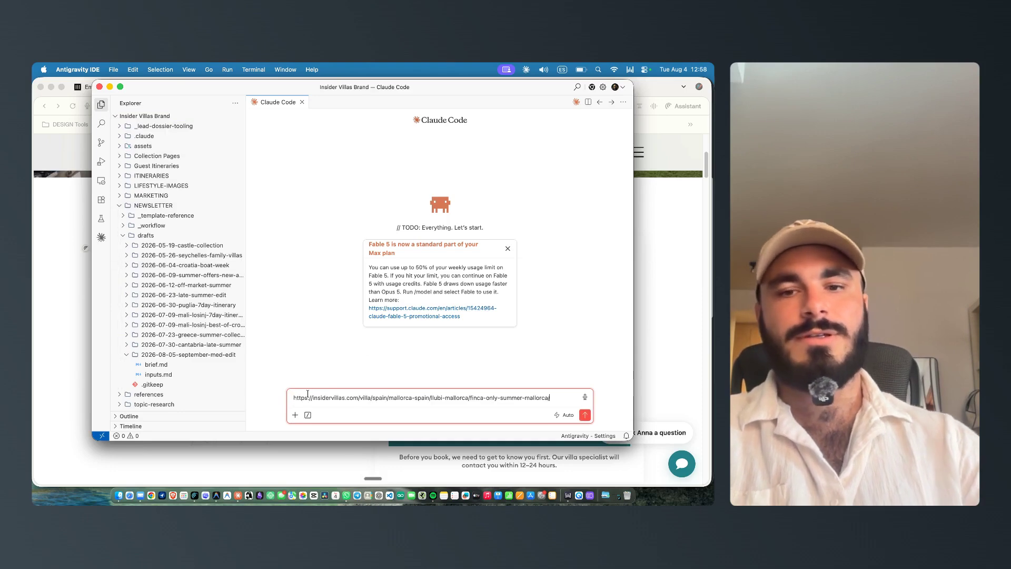
{"action": "key", "text": "shift+Return"}
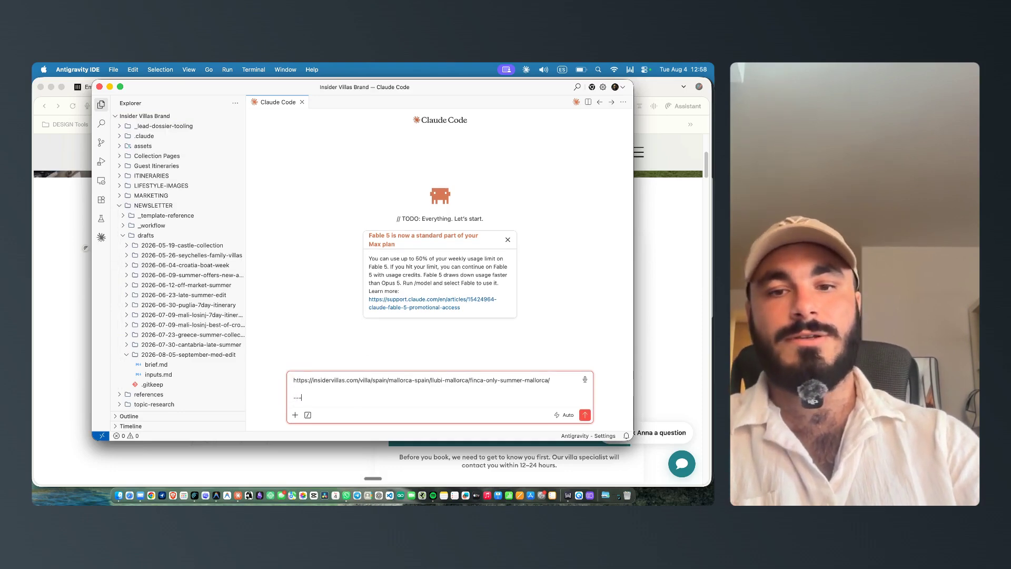
{"action": "type", "text": "---"}
{"action": "key", "text": "shift+Return"}
{"action": "key", "text": "shift+Return"}
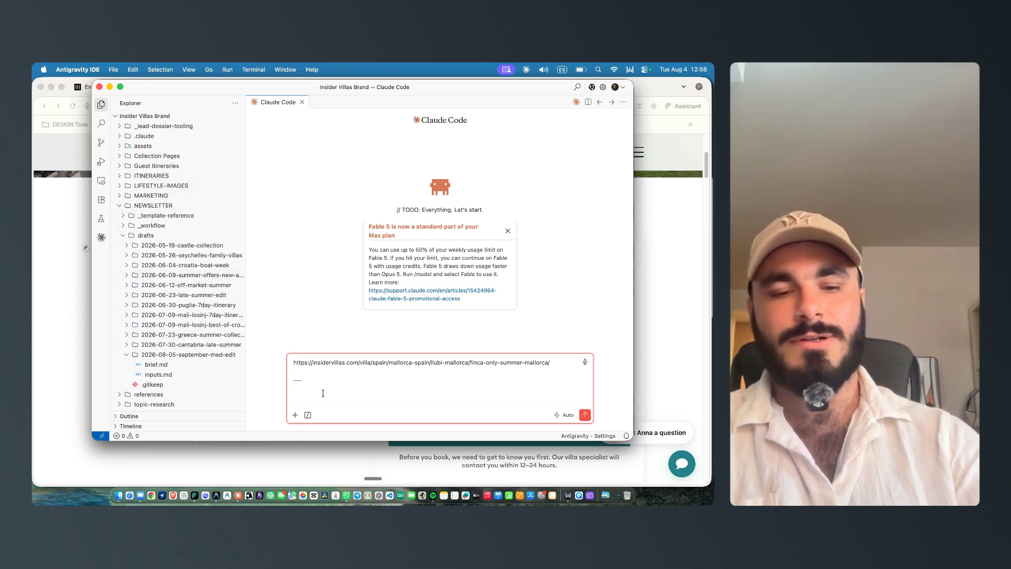
{"action": "key", "text": "shift+Return"}
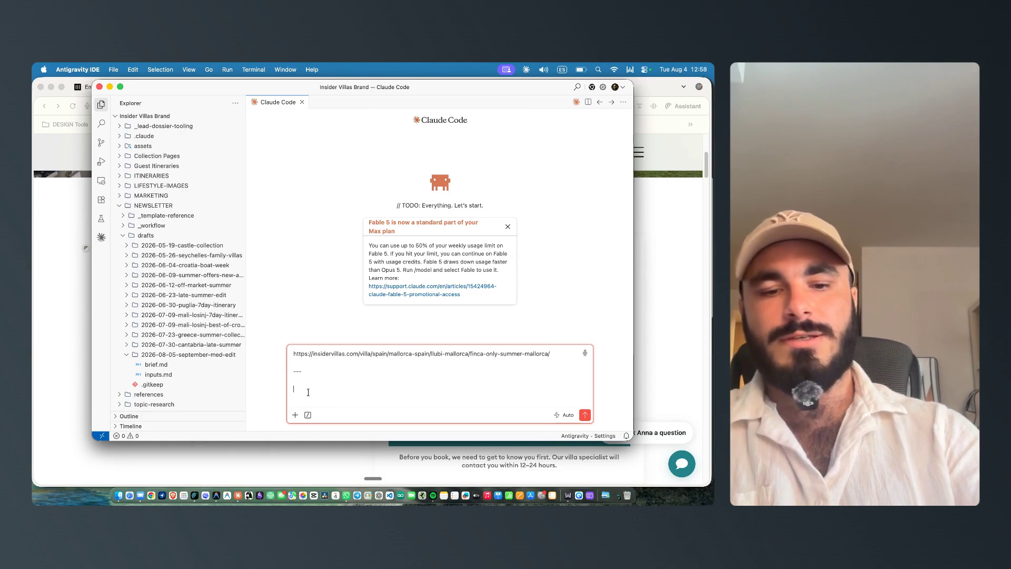
{"action": "key", "text": "fn"}
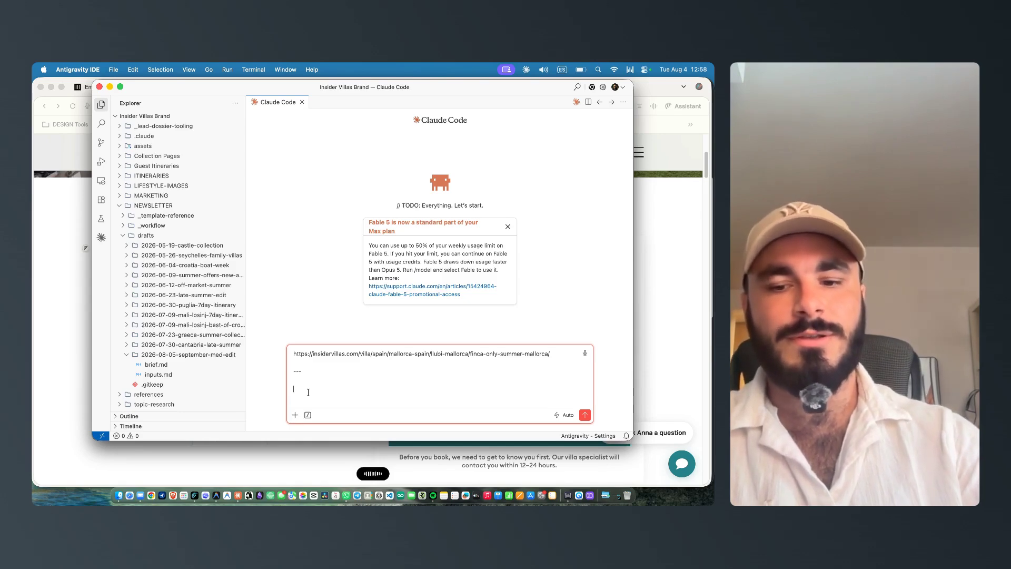
{"action": "key", "text": "Return"}
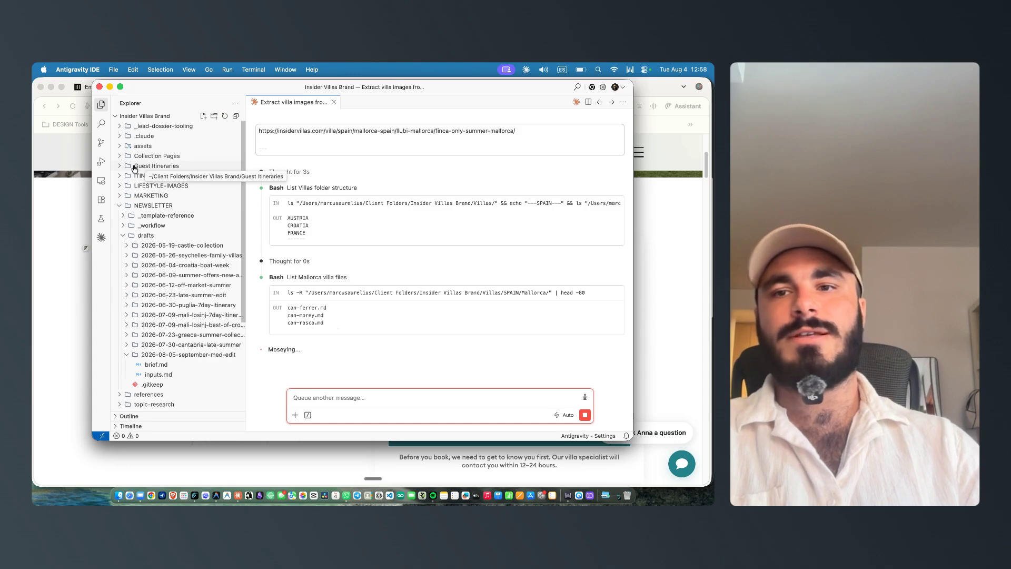
Step: Browse the project's folders in the explorer while Claude Code extracts the images
{"action": "left_click", "coordinate": [164, 167]}
{"action": "left_click", "coordinate": [153, 167]}
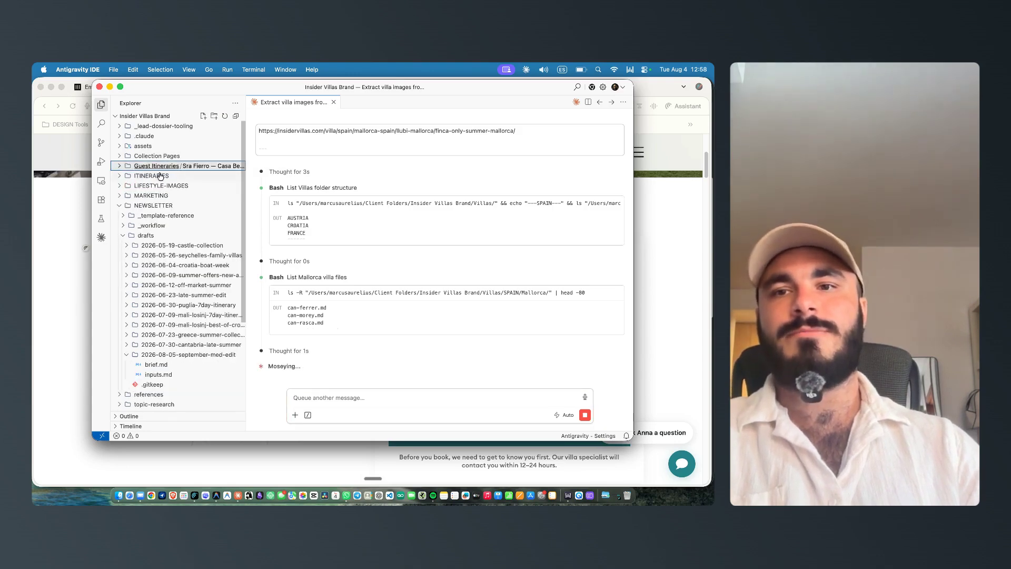
{"action": "left_click", "coordinate": [139, 177]}
{"action": "left_click", "coordinate": [155, 178]}
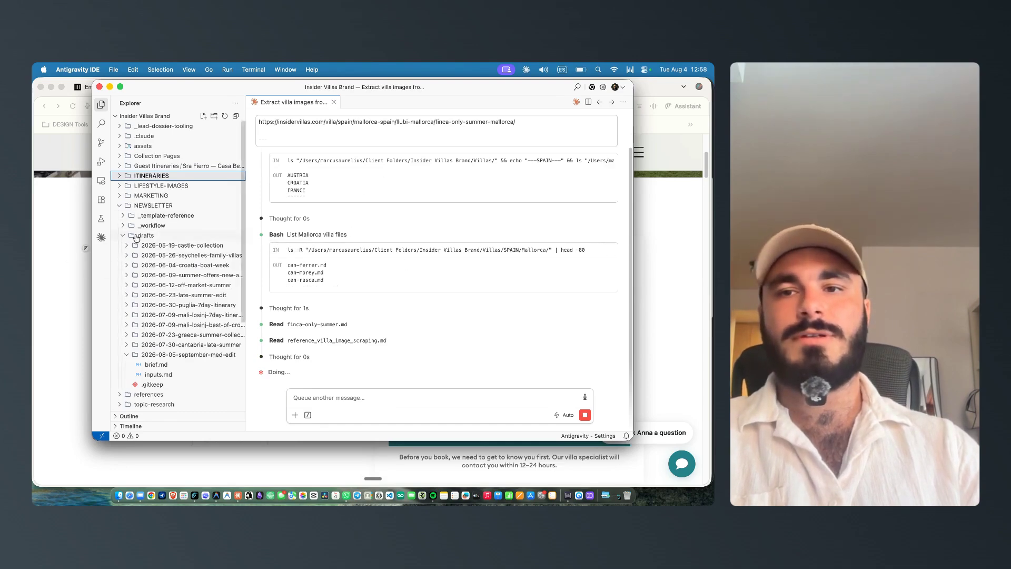
{"action": "scroll", "coordinate": [154, 198], "scroll_direction": "down", "scroll_amount": 1}
{"action": "scroll", "coordinate": [176, 253], "scroll_direction": "down", "scroll_amount": 2}
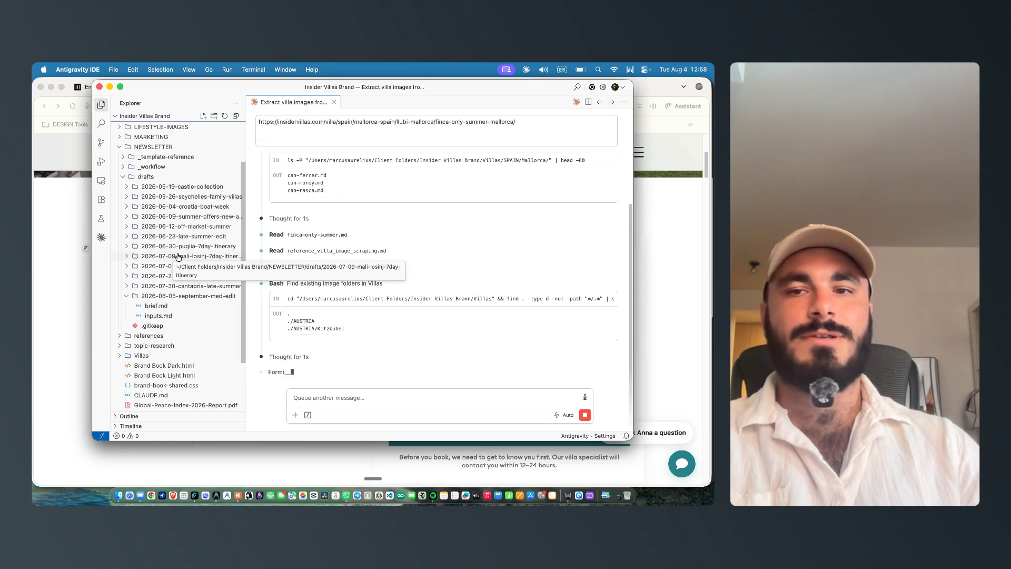
{"action": "scroll", "coordinate": [179, 255], "scroll_direction": "up", "scroll_amount": 3}
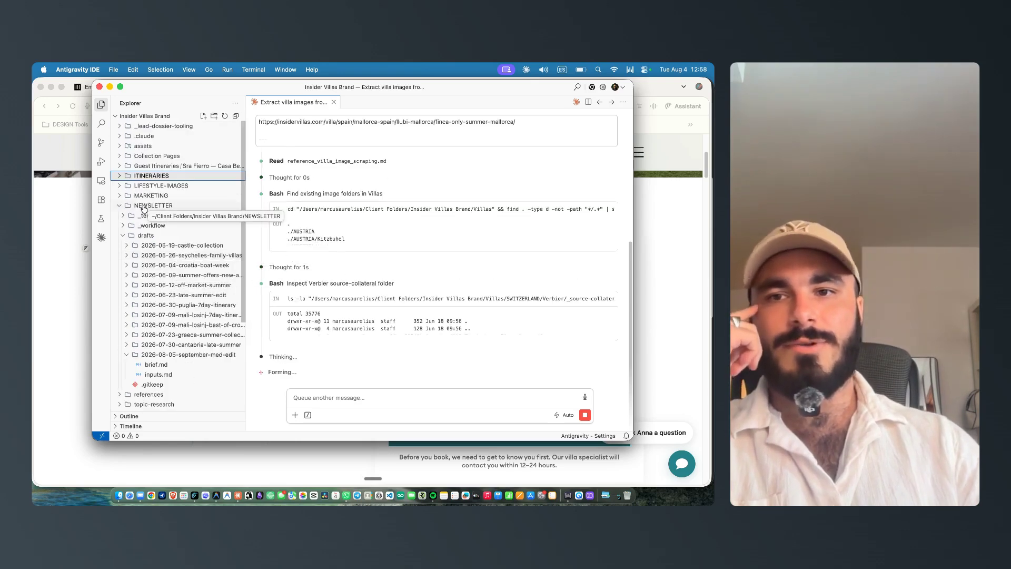
{"action": "left_click", "coordinate": [147, 206]}
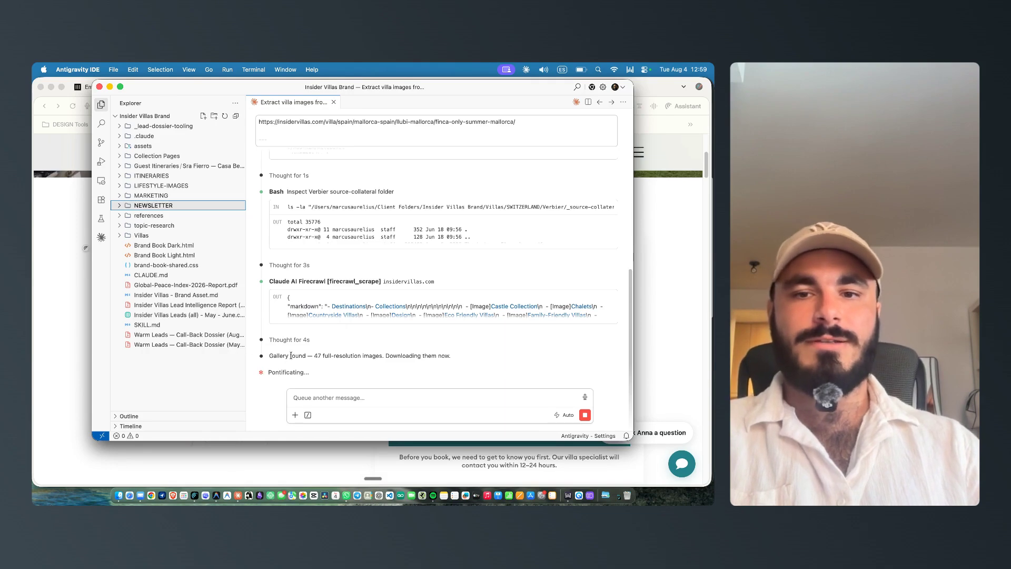
Step: Reveal the downloaded finca-only-summer-images folder in Finder and preview the extracted villa images
{"action": "double_click", "coordinate": [318, 355]}
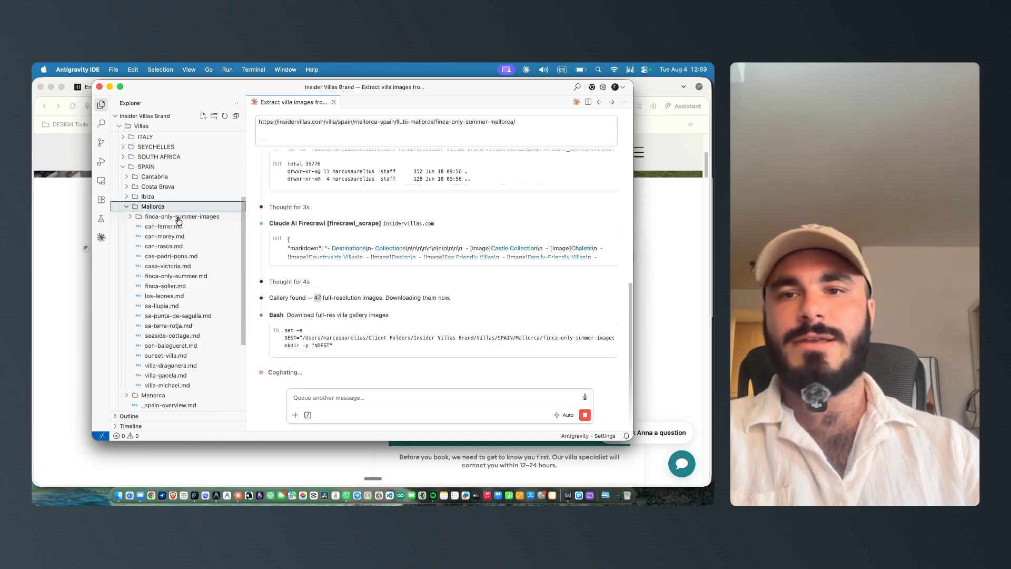
{"action": "left_click", "coordinate": [159, 220]}
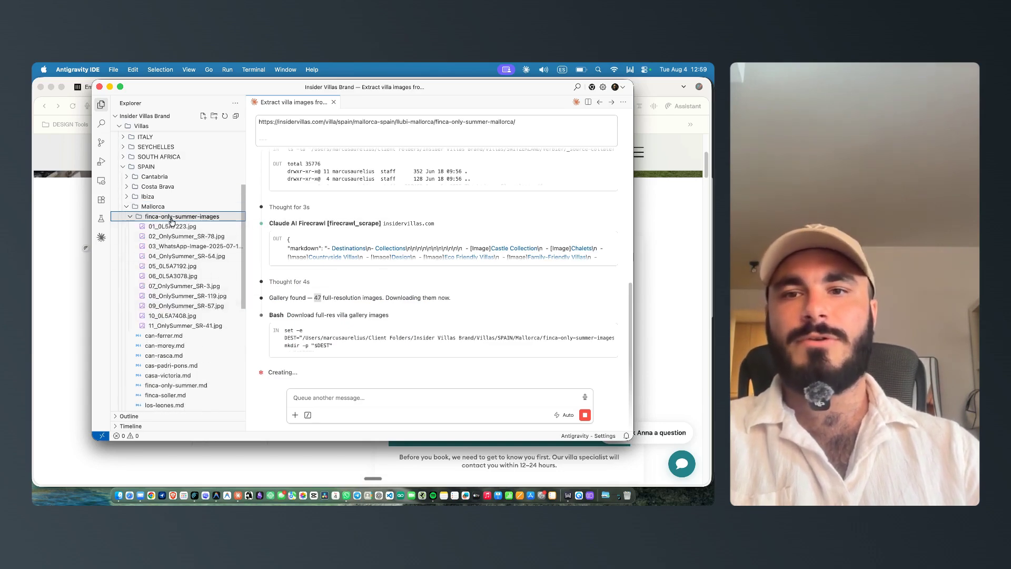
{"action": "right_click", "coordinate": [165, 217]}
{"action": "left_click", "coordinate": [200, 245]}
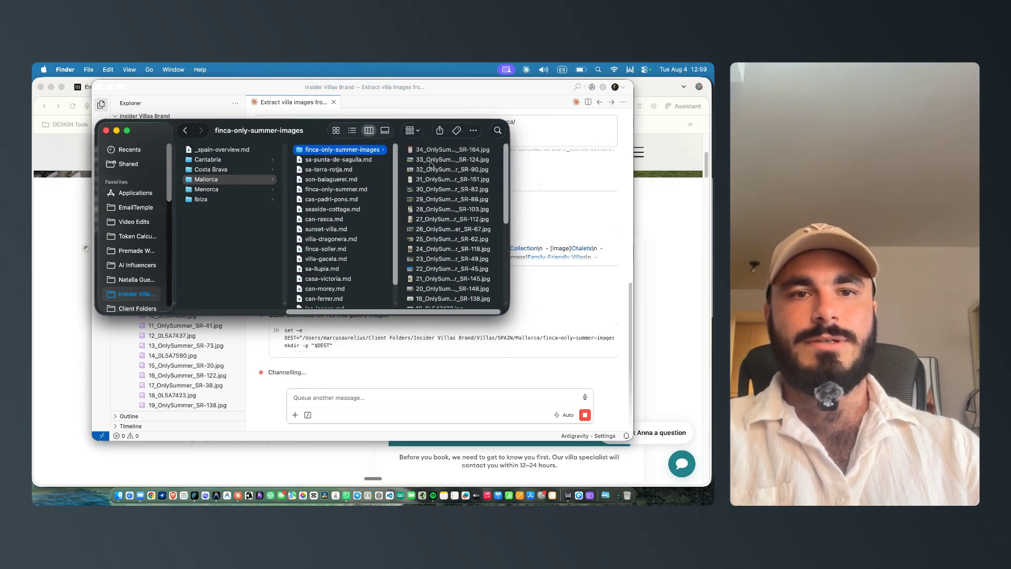
{"action": "left_click", "coordinate": [434, 150]}
{"action": "key", "text": "Down"}
{"action": "key", "text": "Down"}
{"action": "key", "text": "Down"}
{"action": "key", "text": "Down"}
{"action": "key", "text": "Up"}
{"action": "key", "text": "Up"}
{"action": "key", "text": "Up"}
Step: Return to the EmailTemple tab with the sequence's asset library open in the browser
{"action": "left_click", "coordinate": [525, 214]}
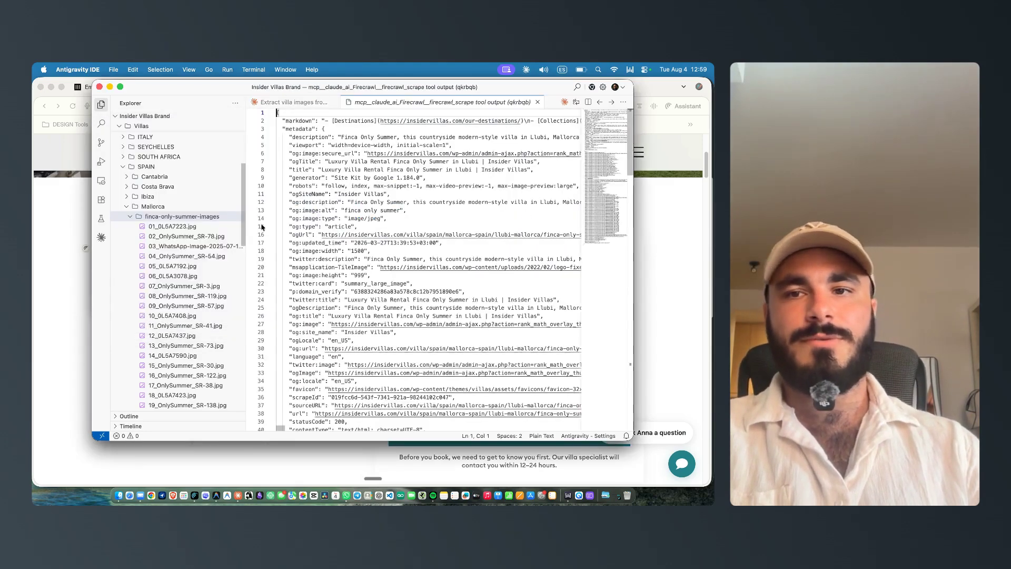
{"action": "left_click", "coordinate": [51, 218]}
{"action": "left_click", "coordinate": [279, 89]}
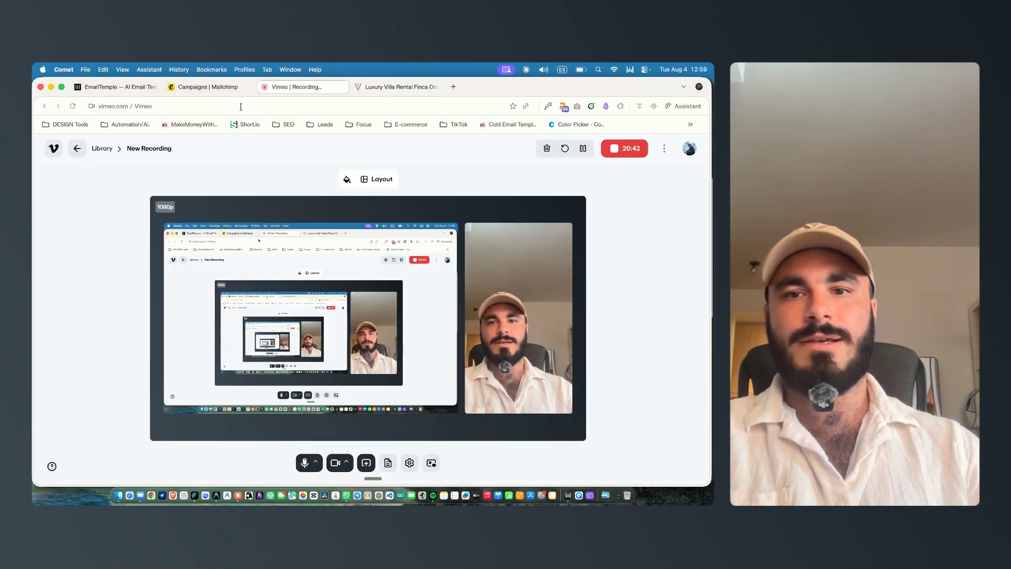
{"action": "left_click", "coordinate": [214, 88]}
{"action": "left_click", "coordinate": [113, 87]}
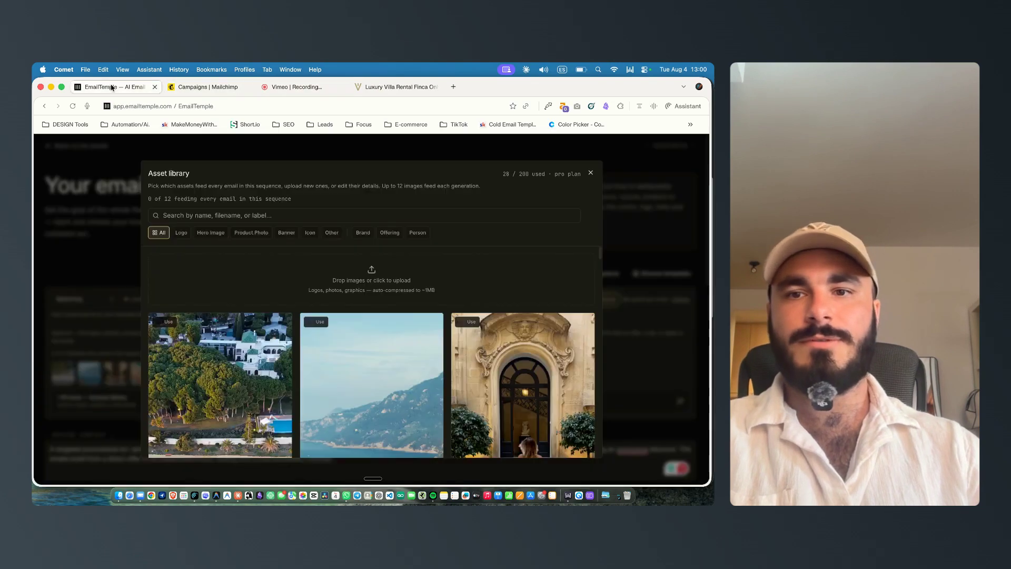
Step: Upload the first six images from Villas/SPAIN/Mallorca/finca-only-summer-images to the asset library
{"action": "left_click", "coordinate": [354, 280]}
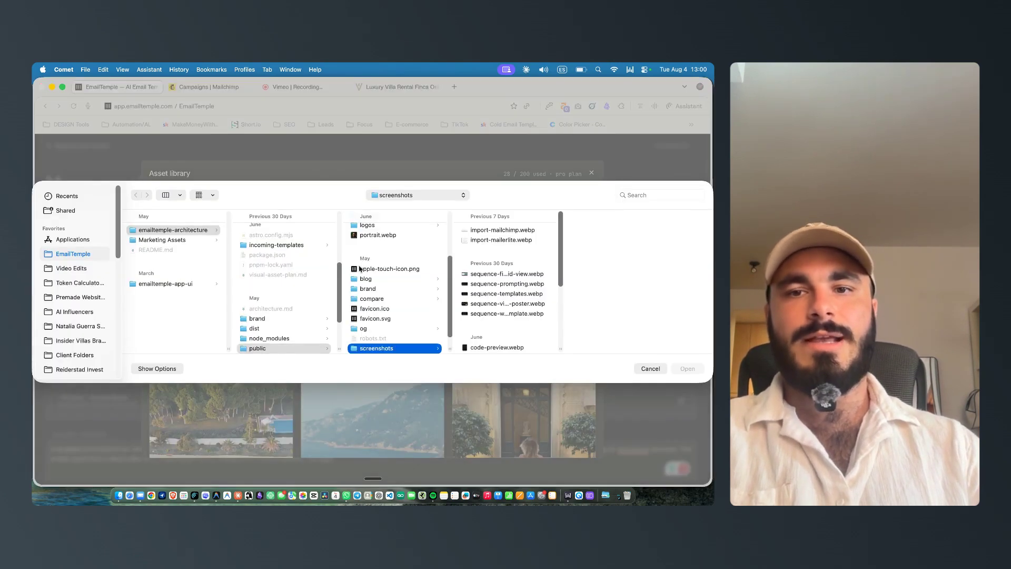
{"action": "scroll", "coordinate": [79, 275], "scroll_direction": "down", "scroll_amount": 5}
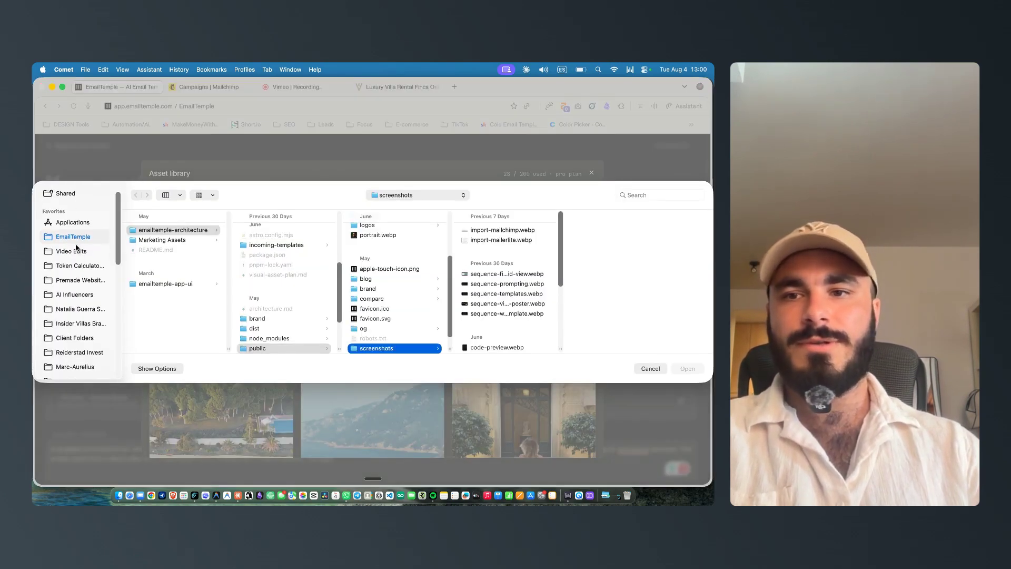
{"action": "left_click", "coordinate": [84, 269]}
{"action": "scroll", "coordinate": [168, 286], "scroll_direction": "down", "scroll_amount": 3}
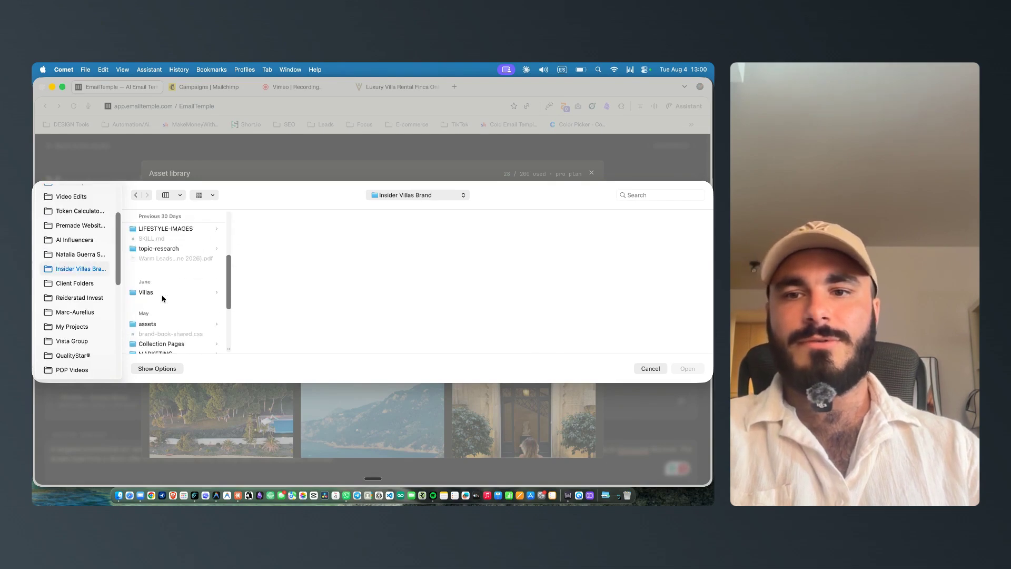
{"action": "left_click", "coordinate": [173, 250]}
{"action": "left_click", "coordinate": [283, 334]}
{"action": "left_click", "coordinate": [375, 294]}
{"action": "left_click", "coordinate": [542, 228]}
{"action": "left_click", "coordinate": [603, 230]}
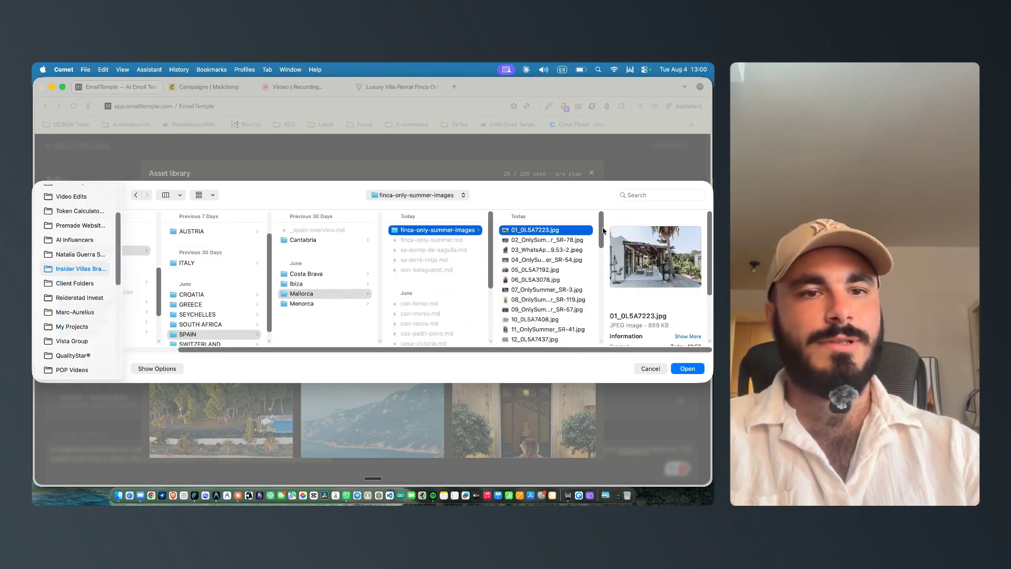
{"action": "left_click", "coordinate": [537, 241], "text": "shift"}
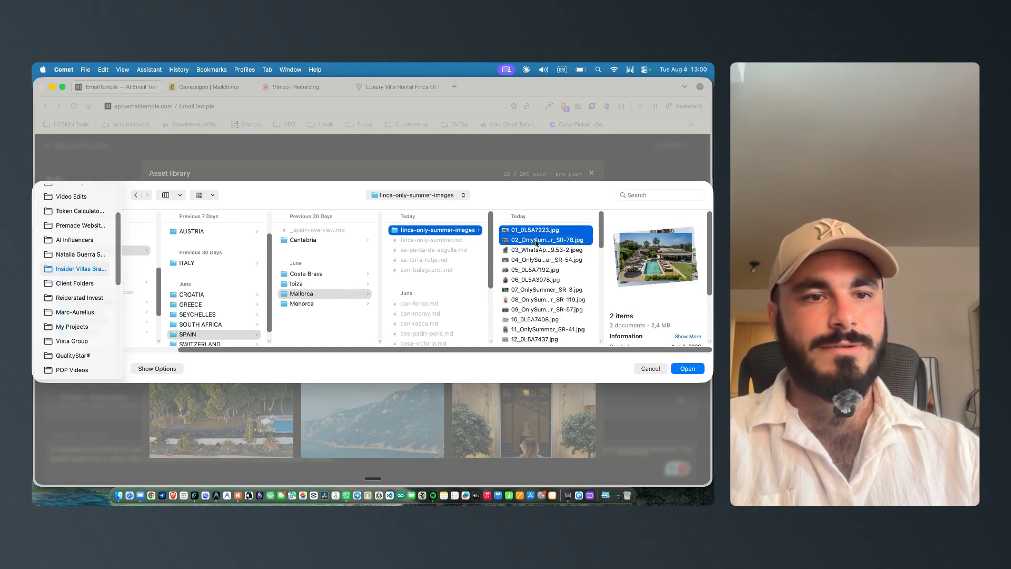
{"action": "left_click", "coordinate": [530, 251], "text": "shift"}
{"action": "left_click", "coordinate": [525, 261], "text": "super"}
{"action": "left_click", "coordinate": [534, 260], "text": "super"}
{"action": "left_click", "coordinate": [527, 269], "text": "super"}
{"action": "key", "text": "Return"}
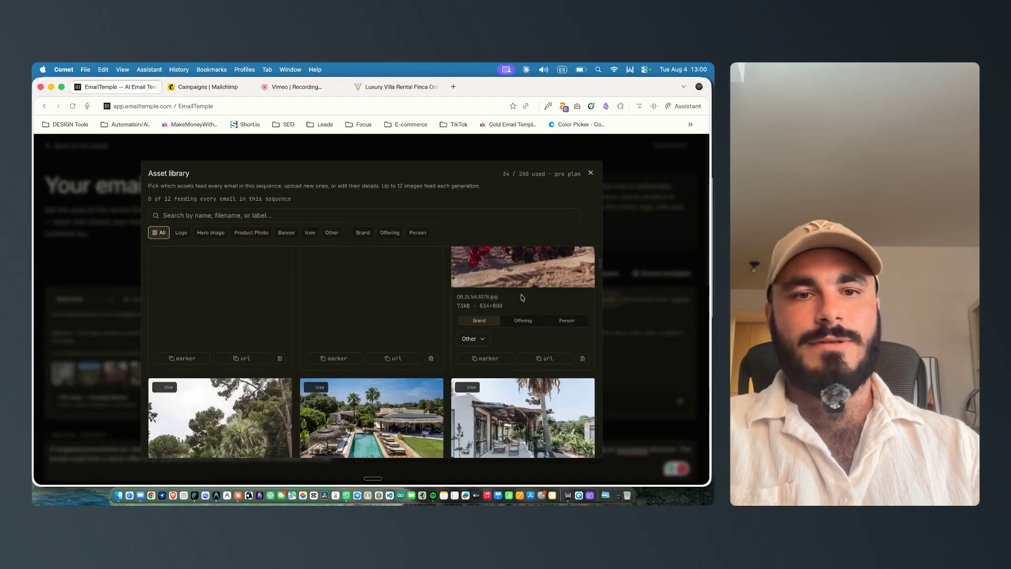
Step: Upload 33_OnlySummer_SR-124.jpg from the same finca-only-summer-images folder to the asset library
{"action": "scroll", "coordinate": [347, 360], "scroll_direction": "up", "scroll_amount": 5}
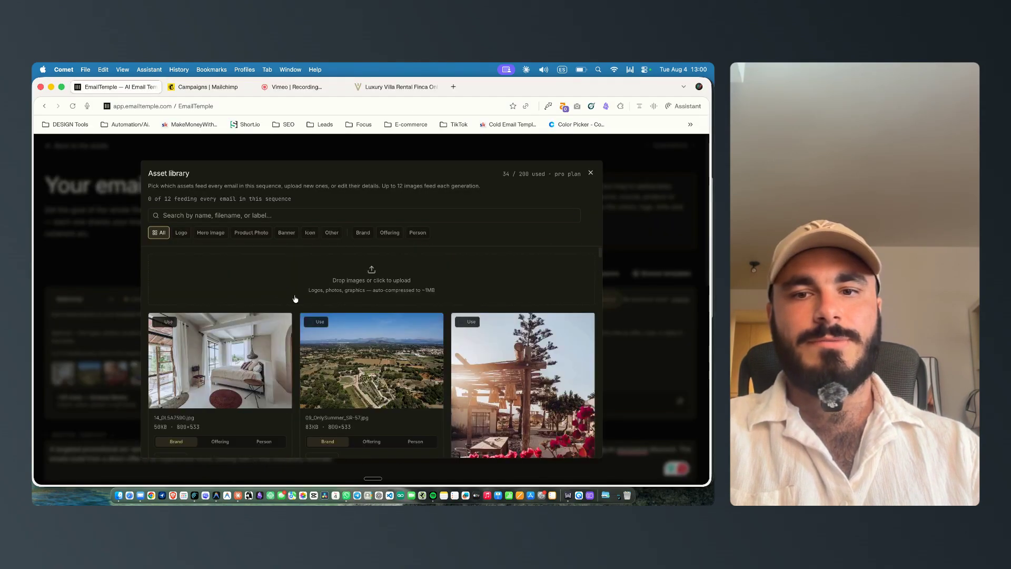
{"action": "left_click", "coordinate": [388, 269]}
{"action": "scroll", "coordinate": [580, 290], "scroll_direction": "down", "scroll_amount": 4}
{"action": "left_click", "coordinate": [598, 339]}
{"action": "key", "text": "Up"}
{"action": "key", "text": "Up"}
{"action": "key", "text": "Up"}
{"action": "key", "text": "Up"}
{"action": "key", "text": "Up"}
{"action": "key", "text": "Up"}
{"action": "key", "text": "Up"}
{"action": "key", "text": "Up"}
{"action": "key", "text": "Up"}
{"action": "key", "text": "Up"}
{"action": "key", "text": "Up"}
{"action": "key", "text": "Up"}
{"action": "key", "text": "Up"}
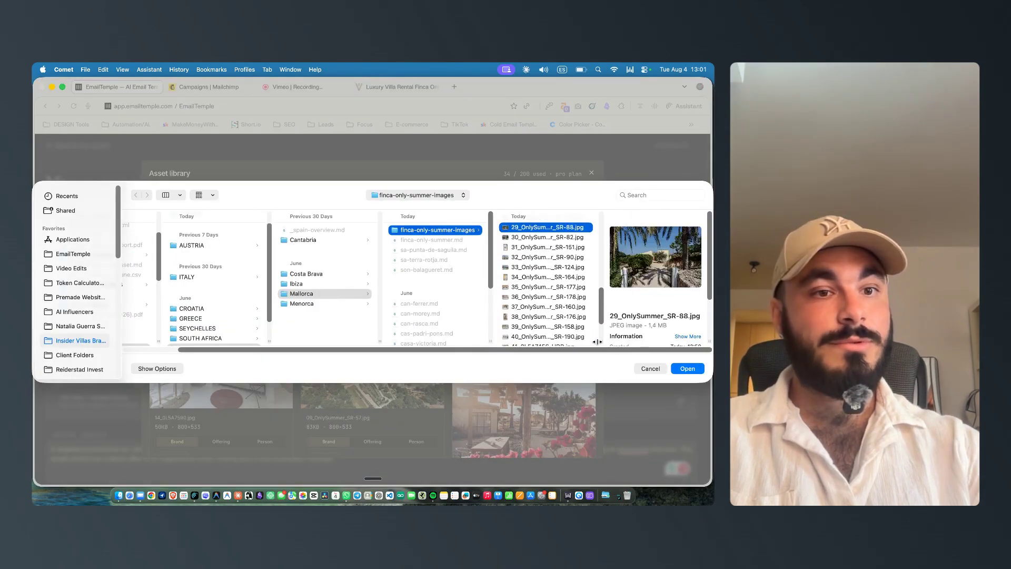
{"action": "key", "text": "Down"}
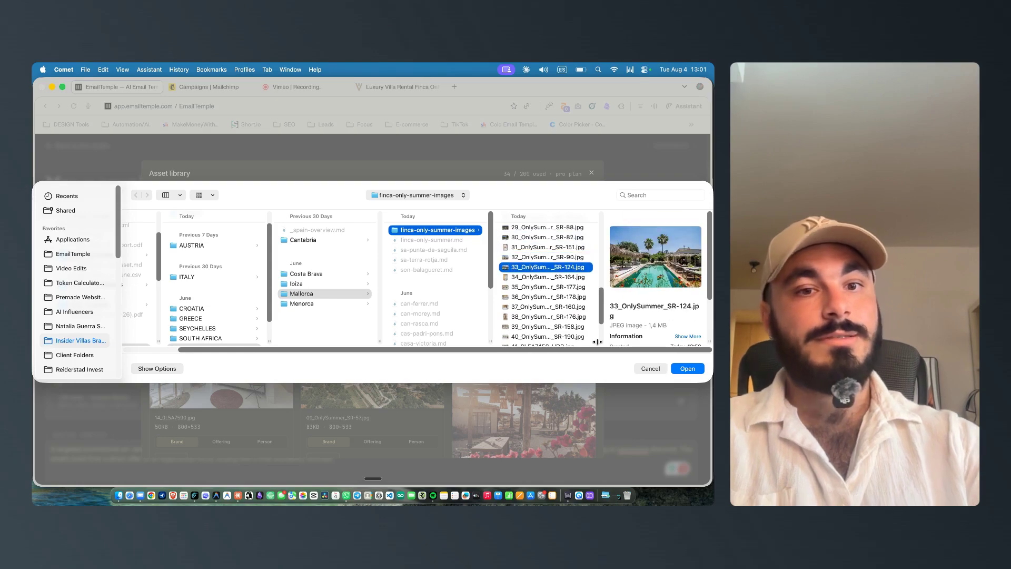
{"action": "key", "text": "Return"}
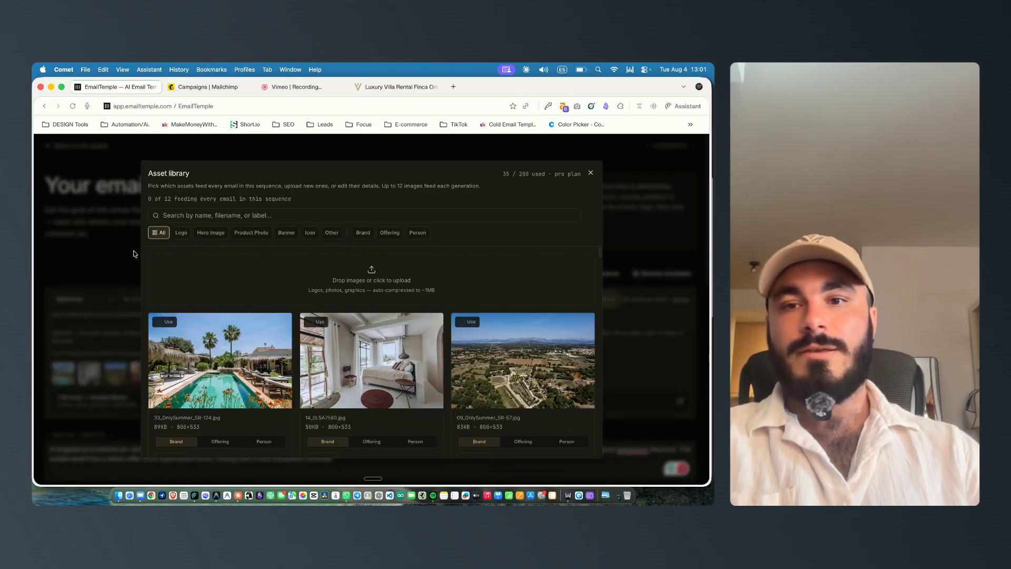
Step: Mark seven of the Finca Only Summer images to feed every email in the sequence
{"action": "scroll", "coordinate": [245, 277], "scroll_direction": "down", "scroll_amount": 3}
{"action": "scroll", "coordinate": [316, 326], "scroll_direction": "down", "scroll_amount": 3}
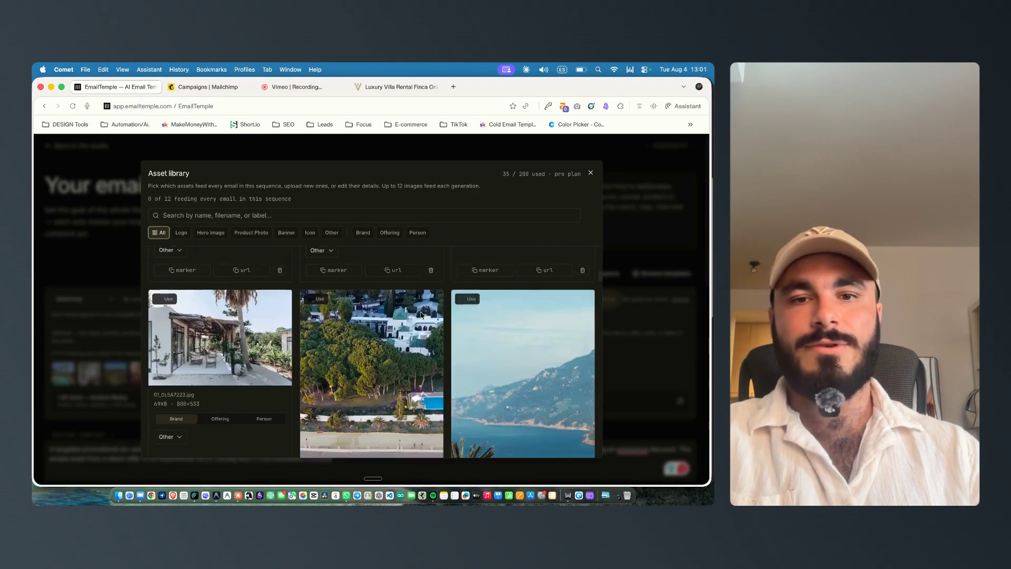
{"action": "scroll", "coordinate": [236, 344], "scroll_direction": "up", "scroll_amount": 1}
{"action": "left_click", "coordinate": [159, 307]}
{"action": "scroll", "coordinate": [368, 342], "scroll_direction": "down", "scroll_amount": 7}
{"action": "scroll", "coordinate": [519, 368], "scroll_direction": "up", "scroll_amount": 1}
{"action": "left_click", "coordinate": [468, 289]}
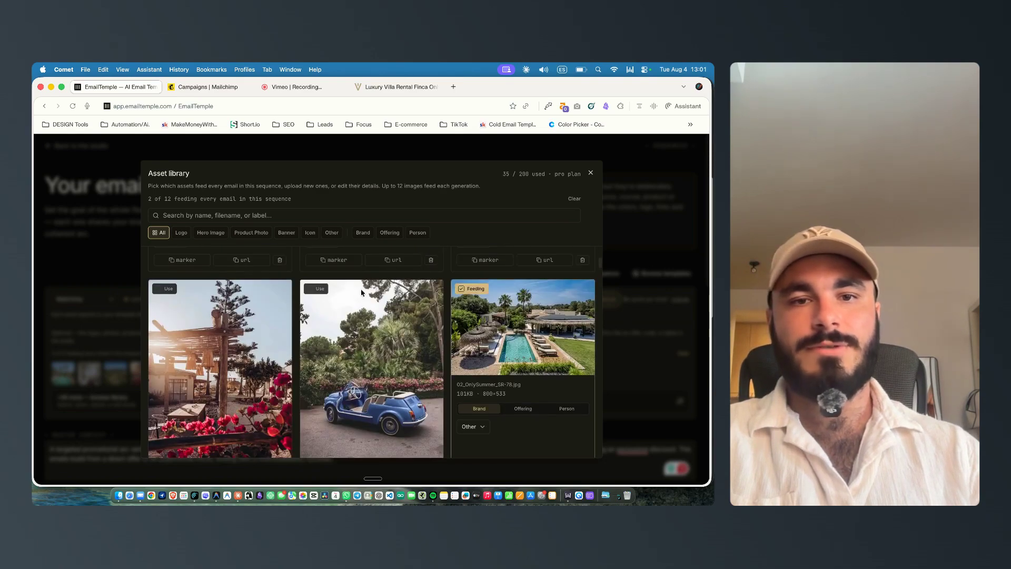
{"action": "left_click", "coordinate": [316, 289]}
{"action": "left_click", "coordinate": [164, 289]}
{"action": "scroll", "coordinate": [236, 351], "scroll_direction": "up", "scroll_amount": 10}
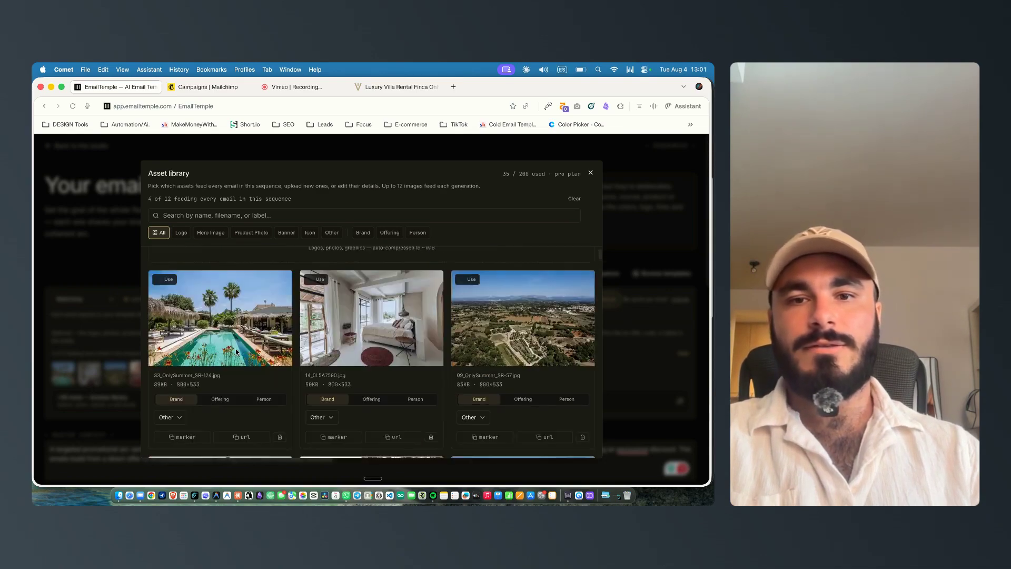
{"action": "left_click", "coordinate": [470, 286]}
{"action": "left_click", "coordinate": [319, 280]}
{"action": "left_click", "coordinate": [164, 280]}
{"action": "scroll", "coordinate": [213, 369], "scroll_direction": "down", "scroll_amount": 5}
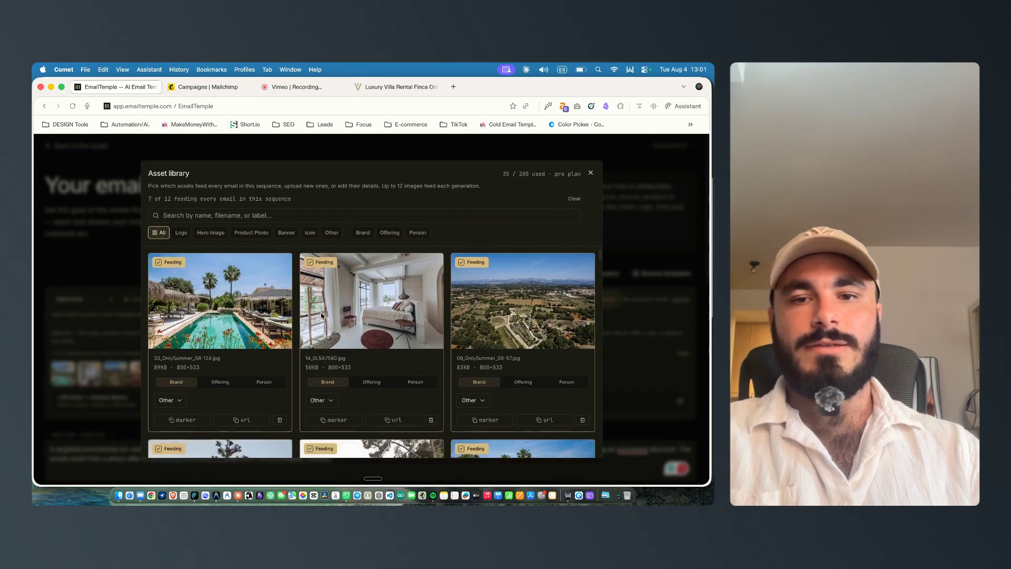
Step: Tag the 01_0L5A7223.jpg image as an Offering asset
{"action": "left_click", "coordinate": [220, 408]}
{"action": "scroll", "coordinate": [228, 393], "scroll_direction": "down", "scroll_amount": 3}
{"action": "scroll", "coordinate": [187, 394], "scroll_direction": "down", "scroll_amount": 2}
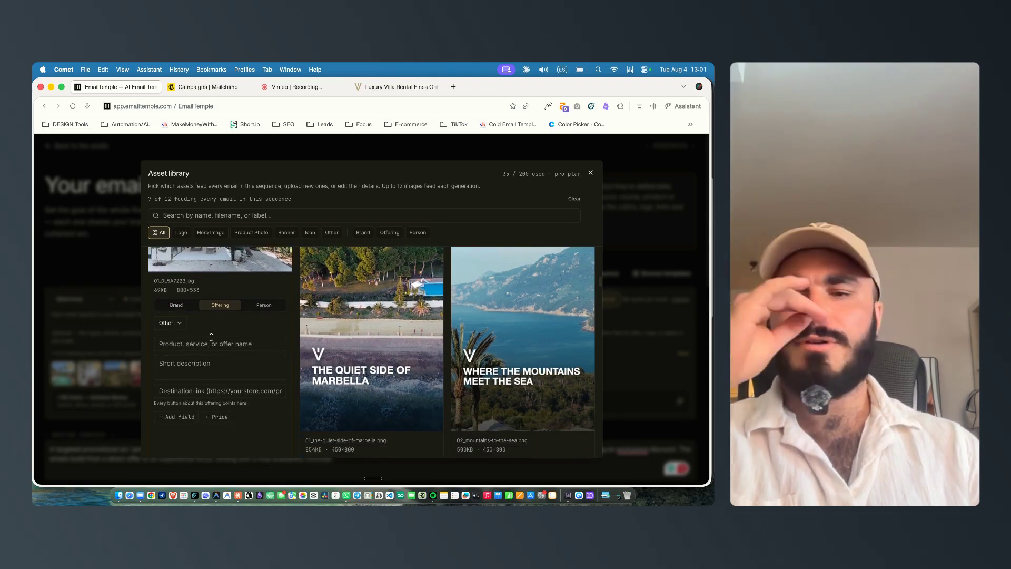
{"action": "scroll", "coordinate": [221, 337], "scroll_direction": "up", "scroll_amount": 5}
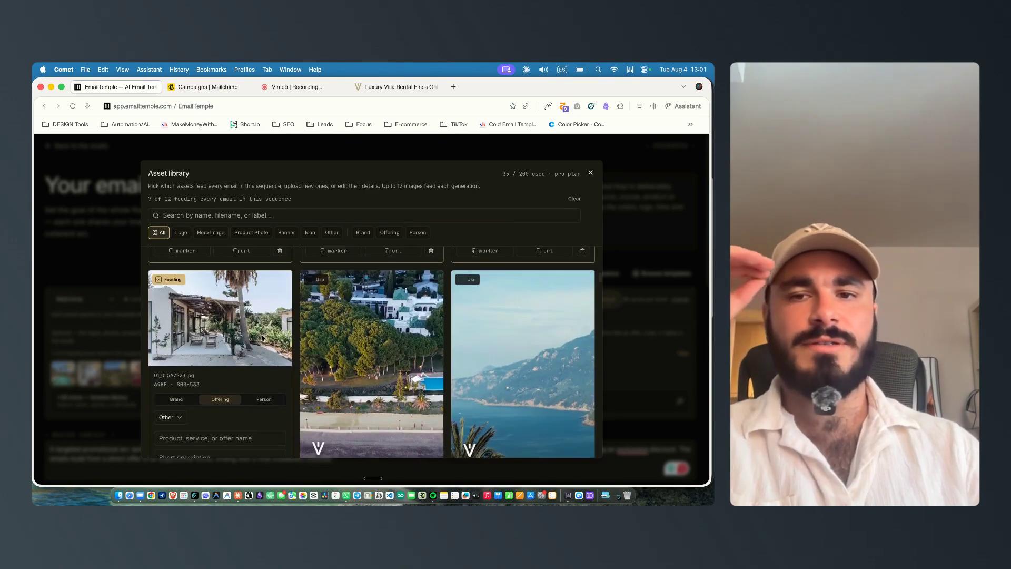
{"action": "scroll", "coordinate": [263, 336], "scroll_direction": "up", "scroll_amount": 2}
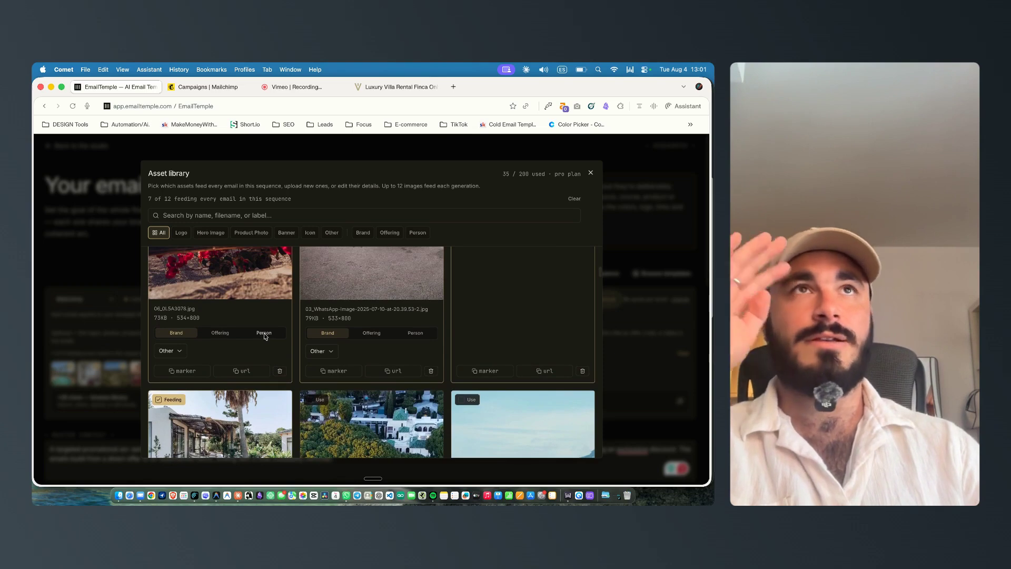
{"action": "scroll", "coordinate": [263, 333], "scroll_direction": "down", "scroll_amount": 7}
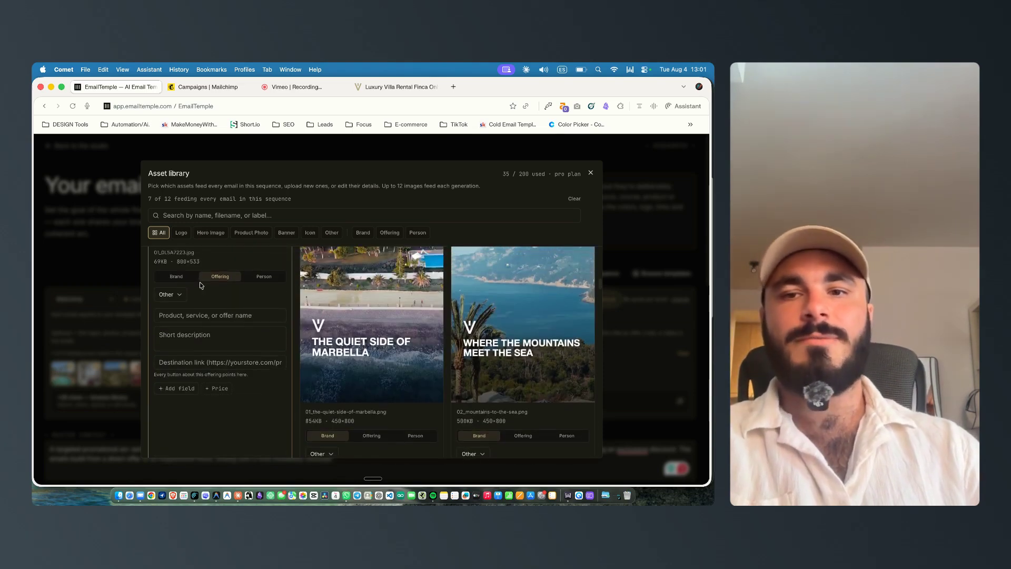
Step: Try adding a custom field and a price row to the image's offering details
{"action": "left_click", "coordinate": [179, 317]}
{"action": "left_click", "coordinate": [180, 339]}
{"action": "left_click", "coordinate": [203, 361]}
{"action": "left_click", "coordinate": [195, 388]}
{"action": "left_click", "coordinate": [215, 409]}
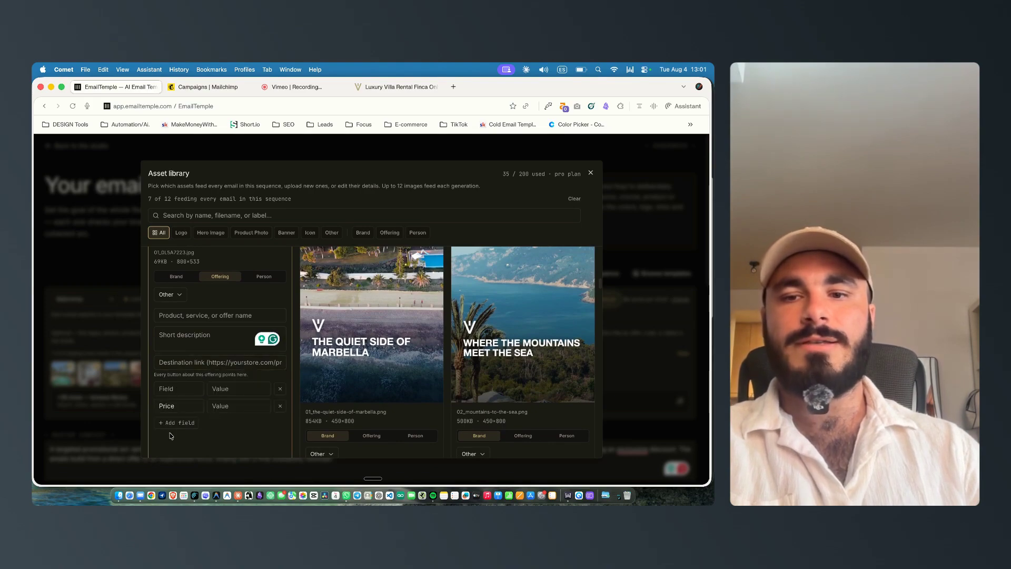
{"action": "left_click", "coordinate": [172, 388]}
{"action": "left_click", "coordinate": [281, 389]}
{"action": "left_click", "coordinate": [280, 389]}
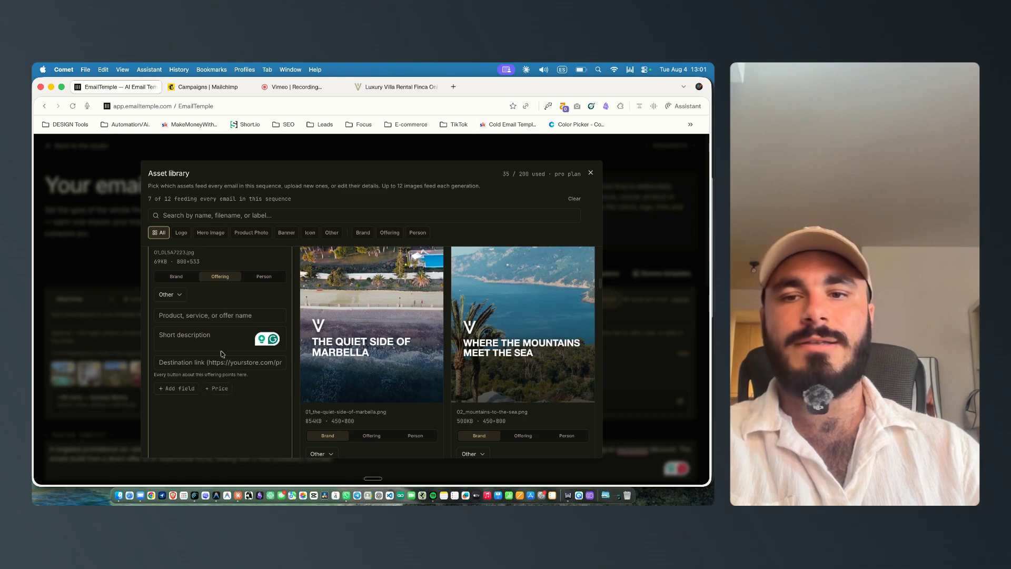
Step: Review the feeding villa images in the asset library and close it
{"action": "scroll", "coordinate": [231, 358], "scroll_direction": "up", "scroll_amount": 8}
{"action": "scroll", "coordinate": [250, 325], "scroll_direction": "up", "scroll_amount": 10}
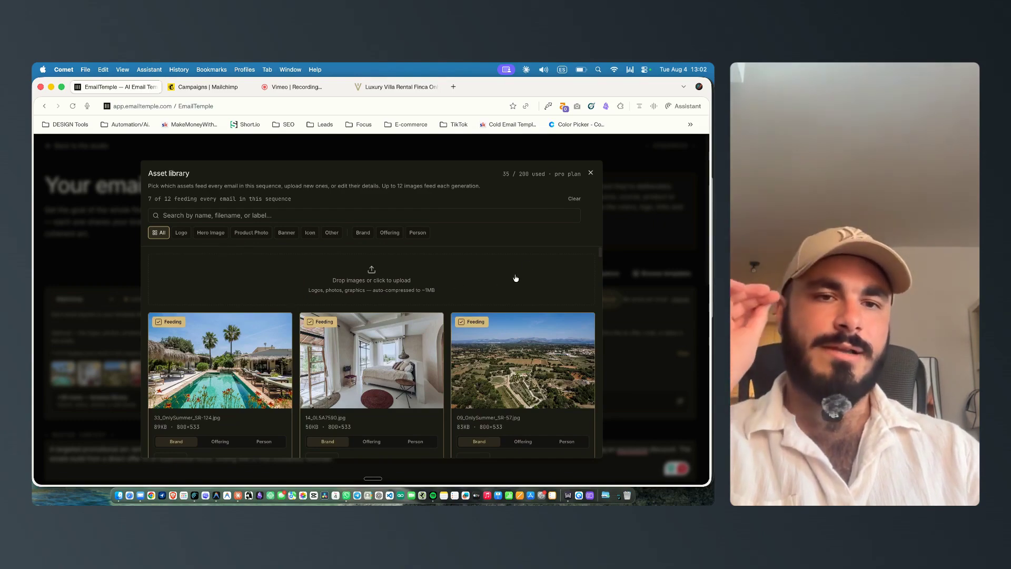
{"action": "scroll", "coordinate": [496, 340], "scroll_direction": "down", "scroll_amount": 1}
{"action": "scroll", "coordinate": [496, 340], "scroll_direction": "down", "scroll_amount": 5}
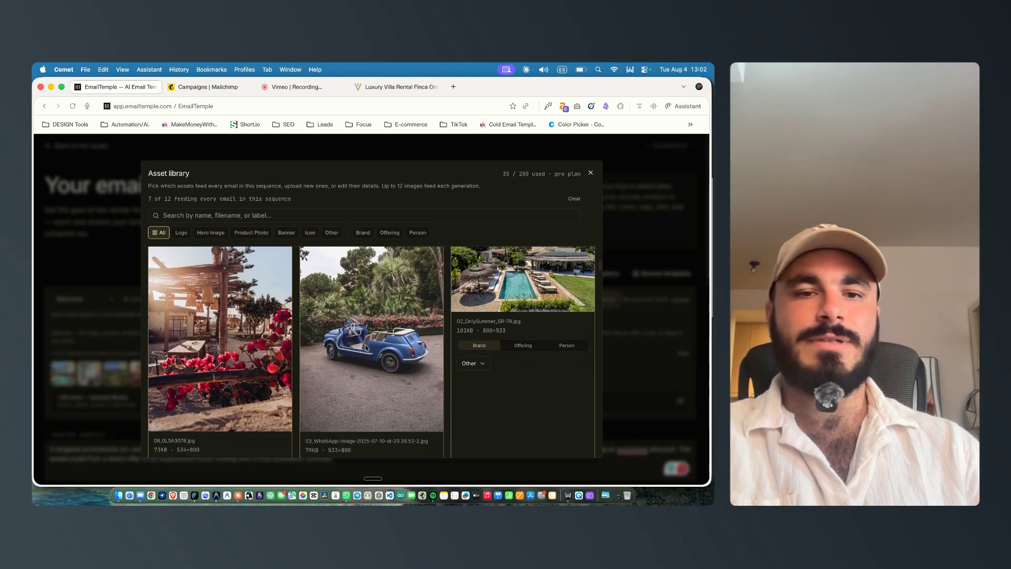
{"action": "scroll", "coordinate": [475, 349], "scroll_direction": "up", "scroll_amount": 3}
{"action": "scroll", "coordinate": [475, 350], "scroll_direction": "up", "scroll_amount": 3}
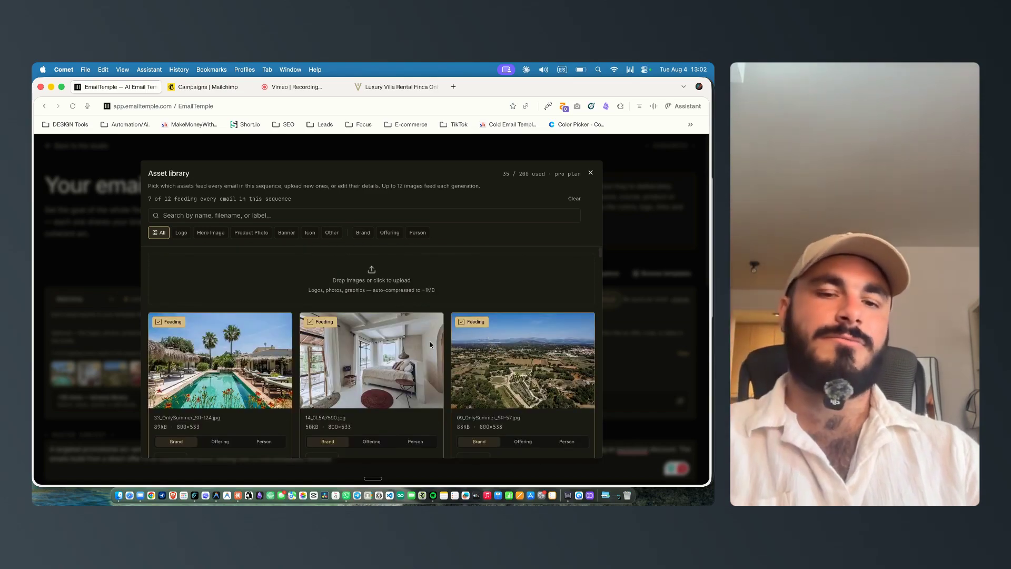
{"action": "scroll", "coordinate": [390, 340], "scroll_direction": "down", "scroll_amount": 5}
{"action": "scroll", "coordinate": [377, 389], "scroll_direction": "down", "scroll_amount": 4}
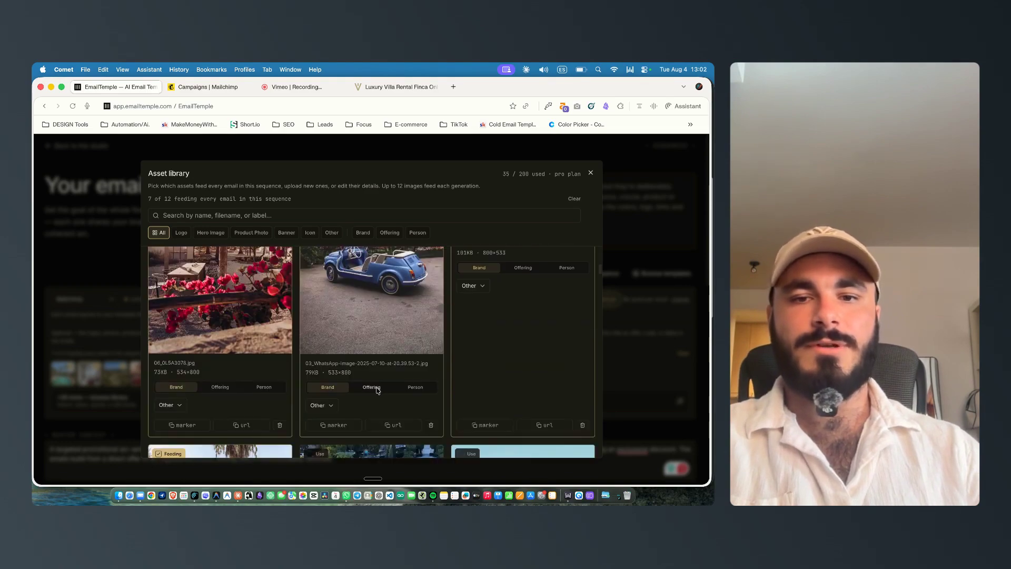
{"action": "scroll", "coordinate": [351, 405], "scroll_direction": "up", "scroll_amount": 8}
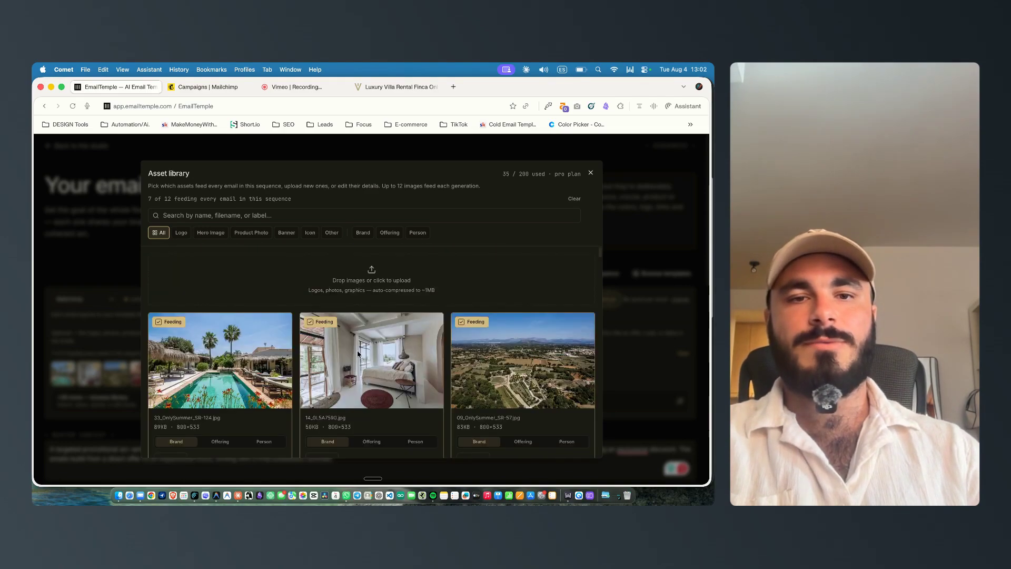
{"action": "left_click", "coordinate": [591, 174]}
Step: Scroll through the sequence's master context and email briefs
{"action": "scroll", "coordinate": [316, 252], "scroll_direction": "down", "scroll_amount": 2}
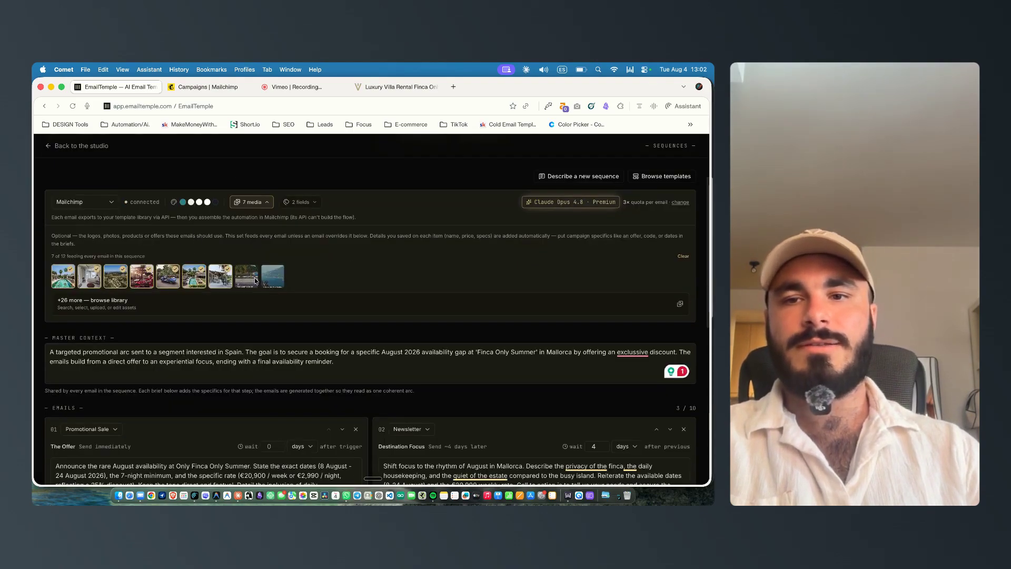
{"action": "scroll", "coordinate": [245, 280], "scroll_direction": "down", "scroll_amount": 4}
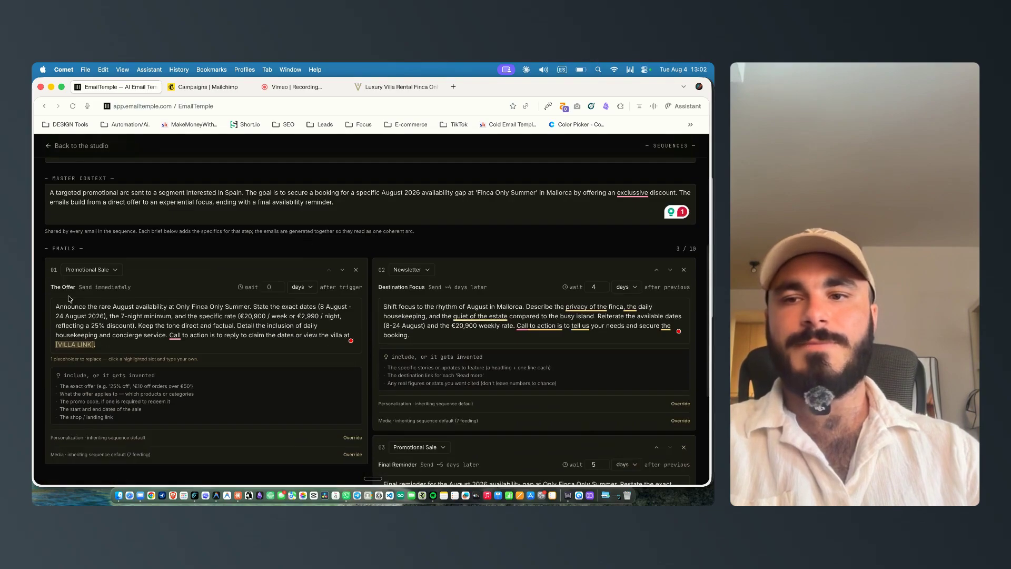
{"action": "scroll", "coordinate": [70, 299], "scroll_direction": "down", "scroll_amount": 2}
{"action": "scroll", "coordinate": [74, 284], "scroll_direction": "up", "scroll_amount": 5}
{"action": "scroll", "coordinate": [323, 390], "scroll_direction": "down", "scroll_amount": 3}
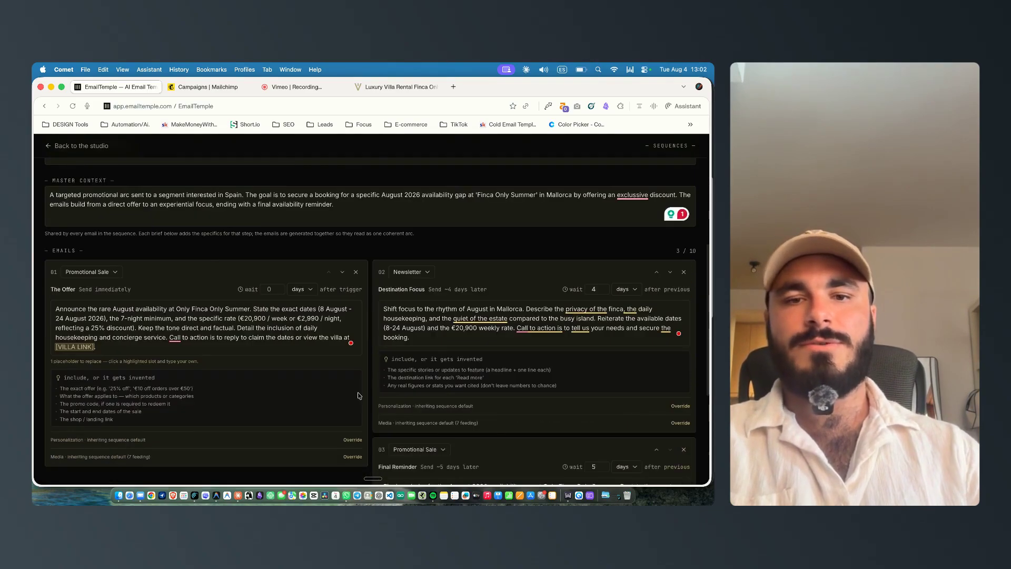
{"action": "scroll", "coordinate": [323, 391], "scroll_direction": "down", "scroll_amount": 4}
{"action": "scroll", "coordinate": [106, 307], "scroll_direction": "up", "scroll_amount": 4}
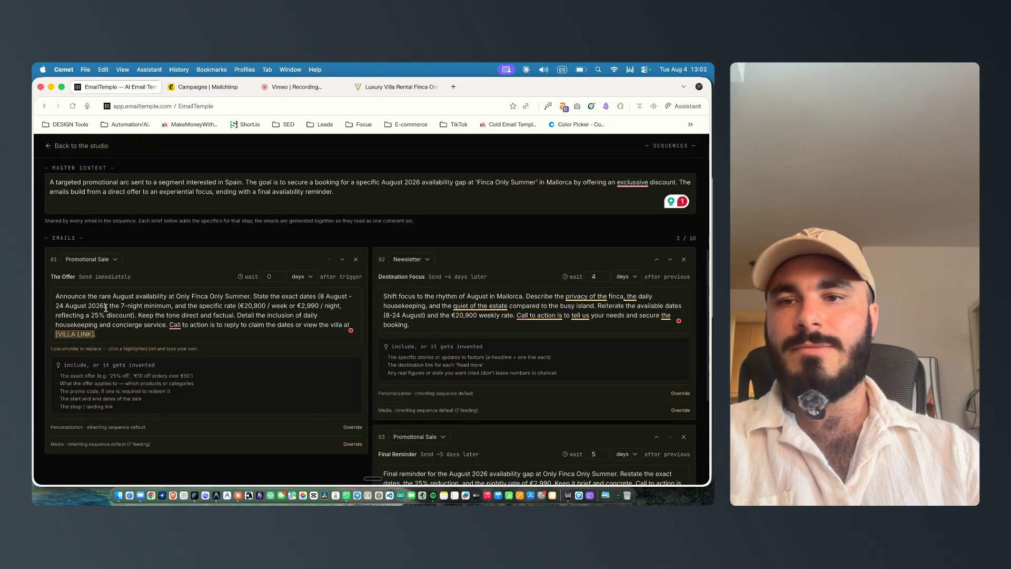
Step: In the first email's brief, replace "a 25%" so it reads "an exclusive discount"
{"action": "scroll", "coordinate": [60, 293], "scroll_direction": "down", "scroll_amount": 1}
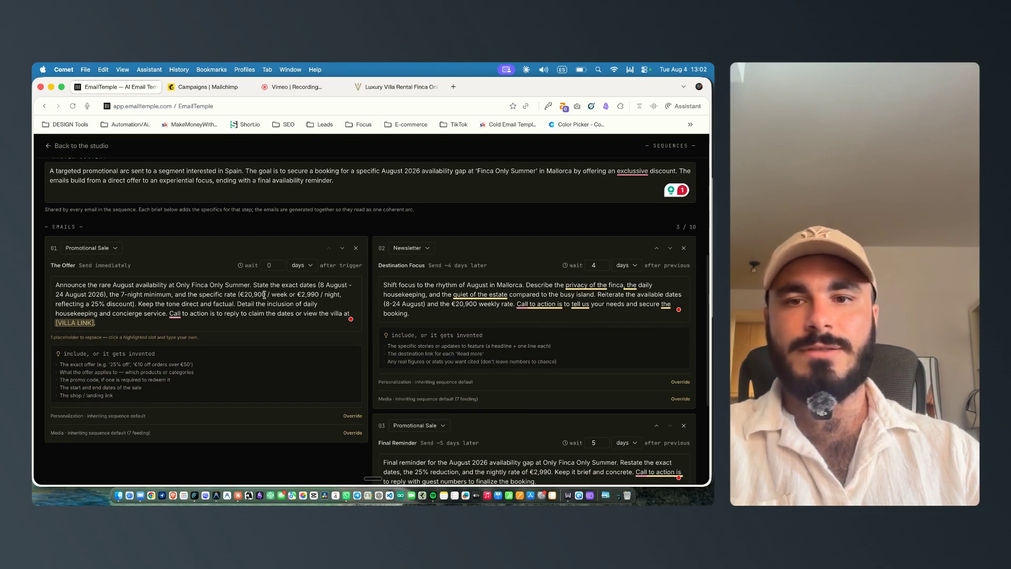
{"action": "left_click", "coordinate": [94, 302]}
{"action": "left_click_drag", "start_coordinate": [105, 304], "coordinate": [91, 304]}
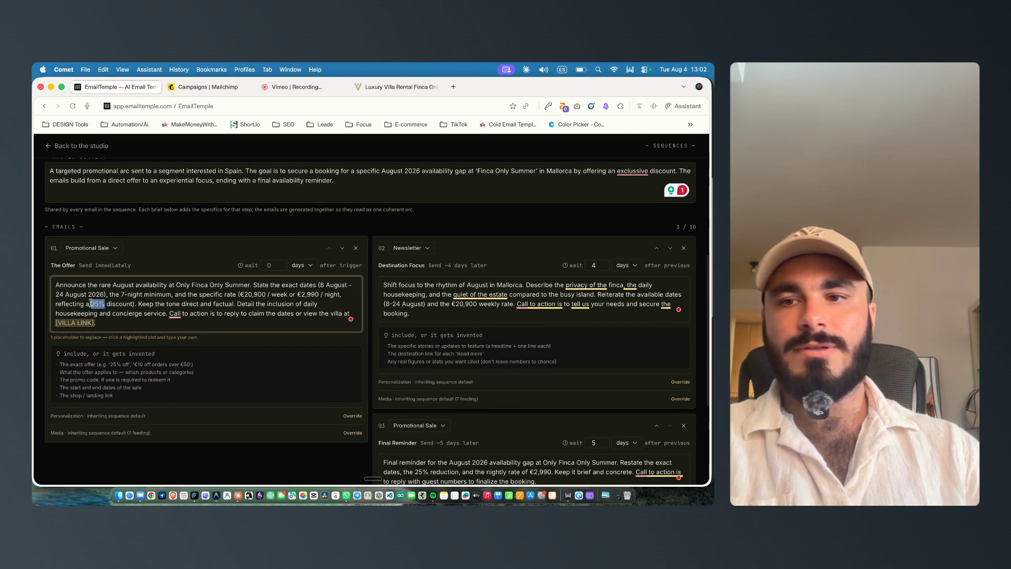
{"action": "key", "text": "BackSpace"}
{"action": "key", "text": "BackSpace"}
{"action": "type", "text": "n exclussi"}
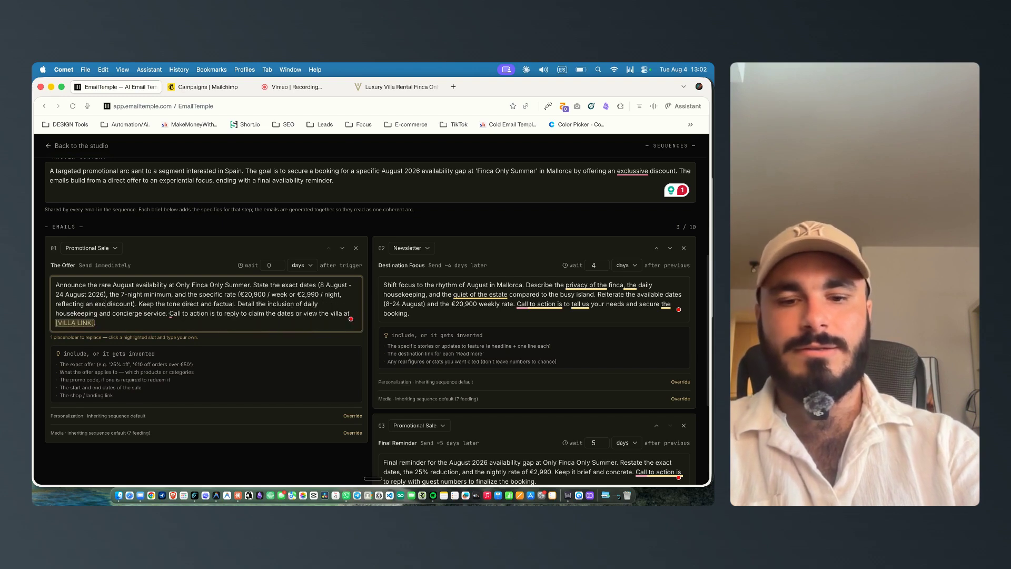
{"action": "type", "text": "ve"}
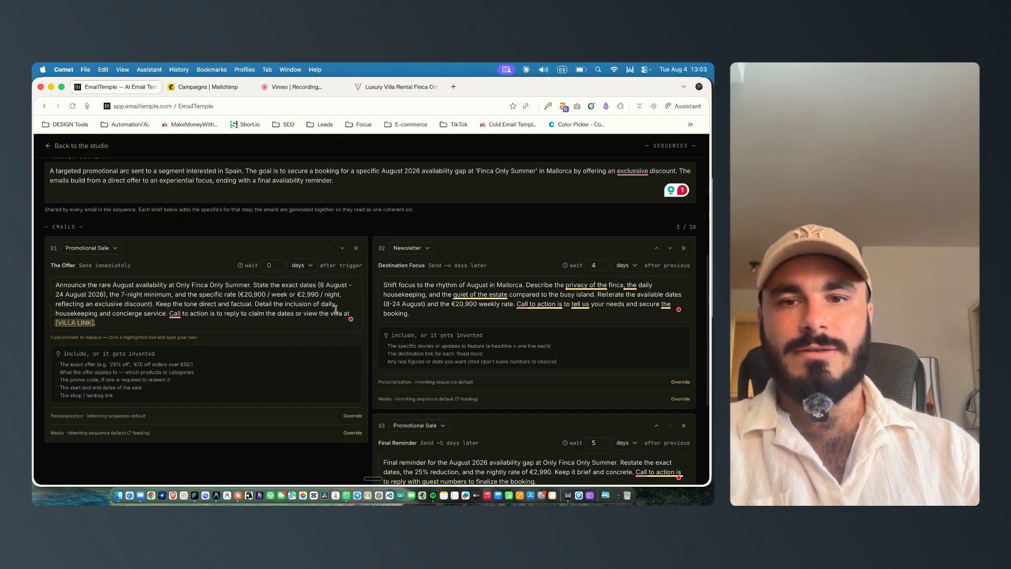
Step: Replace the first email's [VILLA LINK] placeholder with the Finca Only Summer villa page URL copied from the listing tab
{"action": "mouse_move", "coordinate": [174, 314]}
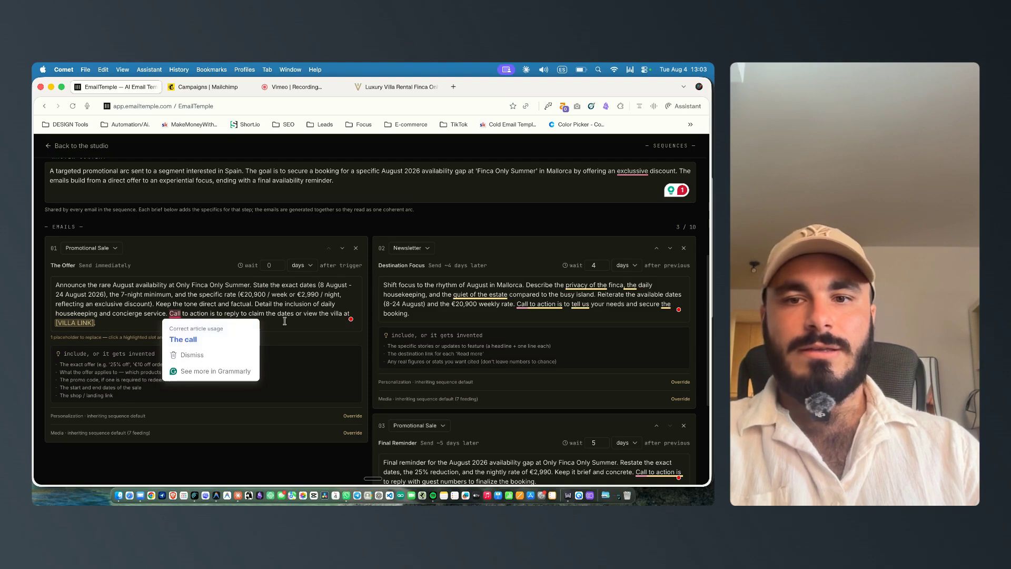
{"action": "left_click", "coordinate": [304, 318]}
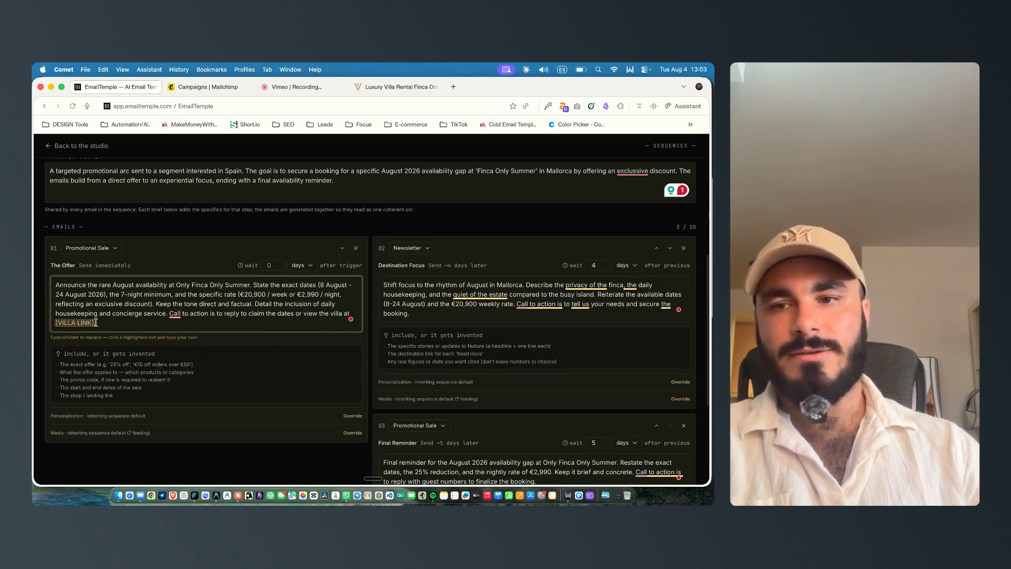
{"action": "left_click", "coordinate": [365, 87]}
{"action": "double_click", "coordinate": [218, 107]}
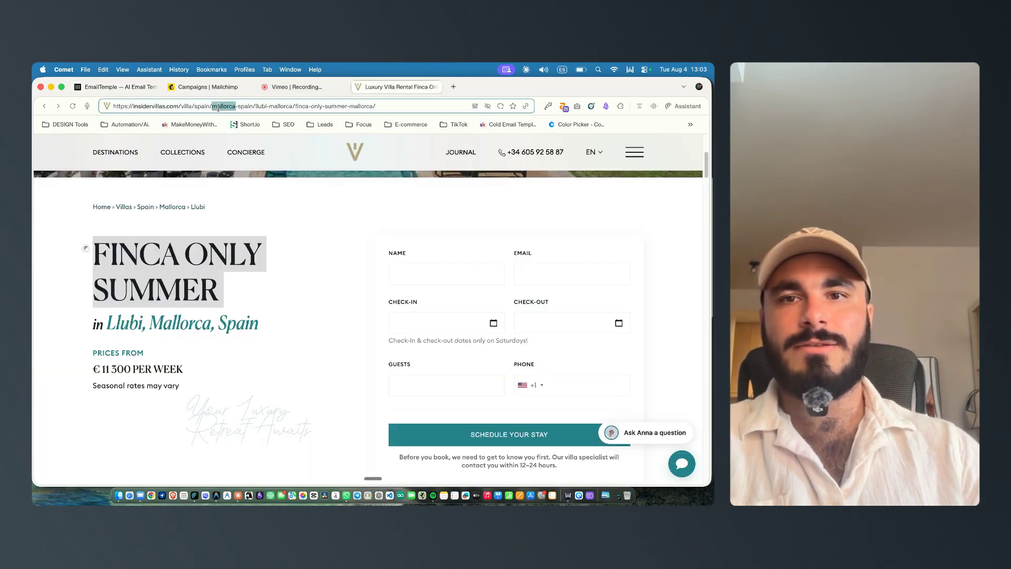
{"action": "left_click", "coordinate": [116, 88]}
{"action": "type", "text": "https://insidervillas.com/villa/spain/mallorca-spain/llubi-mallorca/finca-only-summer-mallorca/"}
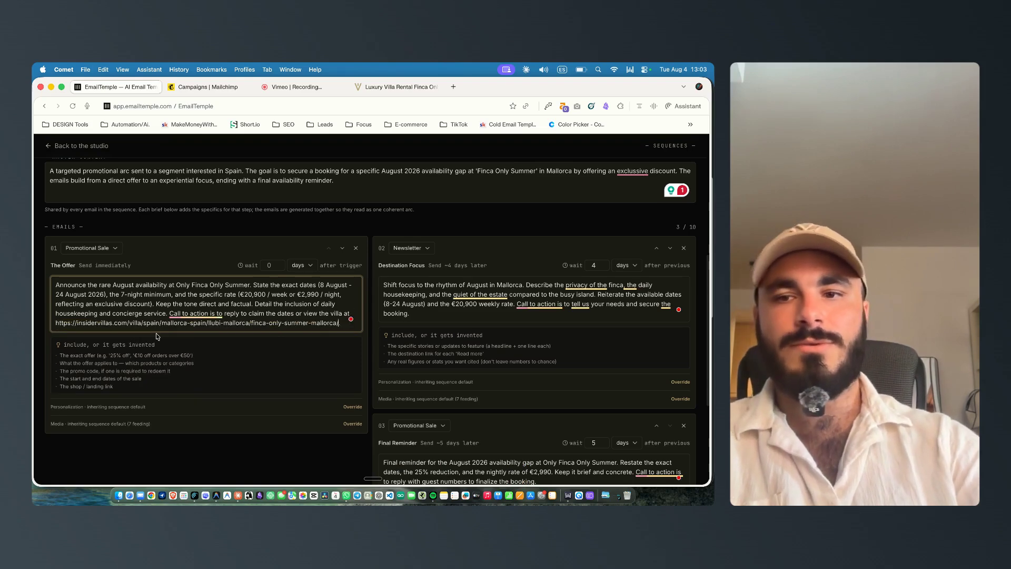
Step: Append a new line "Link to book:" followed by the villa page URL to the second email's brief
{"action": "scroll", "coordinate": [381, 230], "scroll_direction": "down", "scroll_amount": 2}
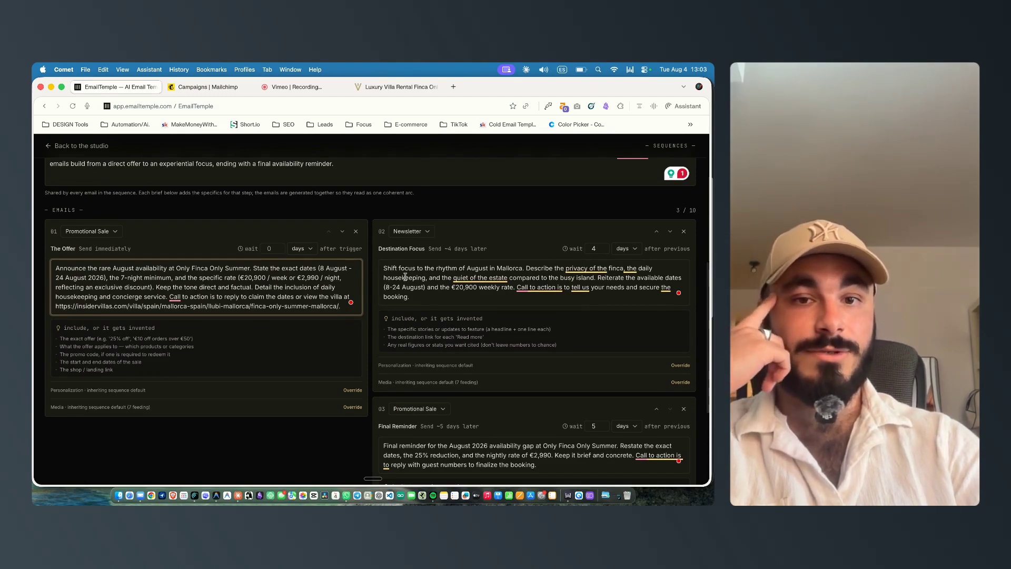
{"action": "left_click_drag", "start_coordinate": [525, 268], "coordinate": [488, 278]}
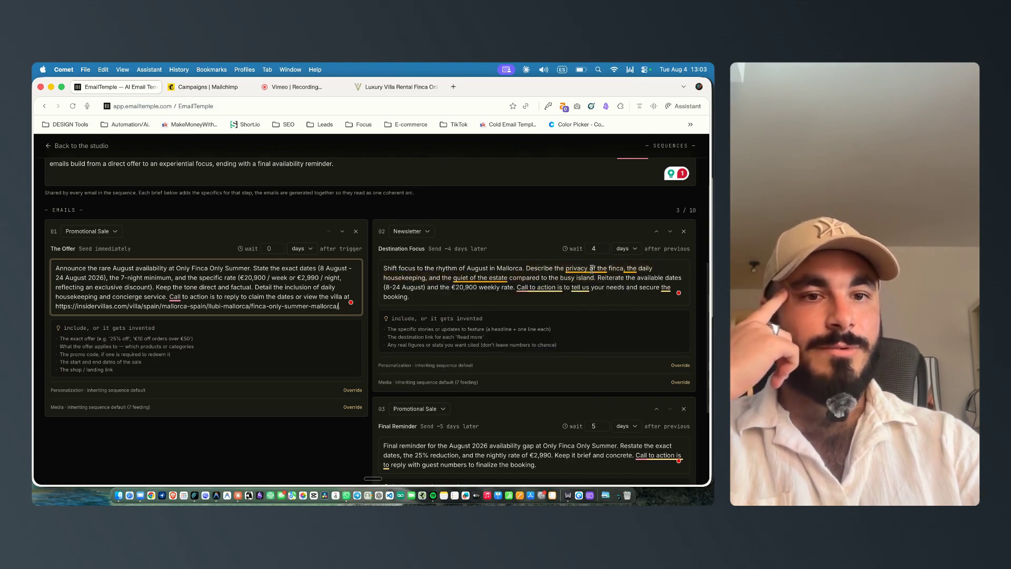
{"action": "mouse_move", "coordinate": [591, 269]}
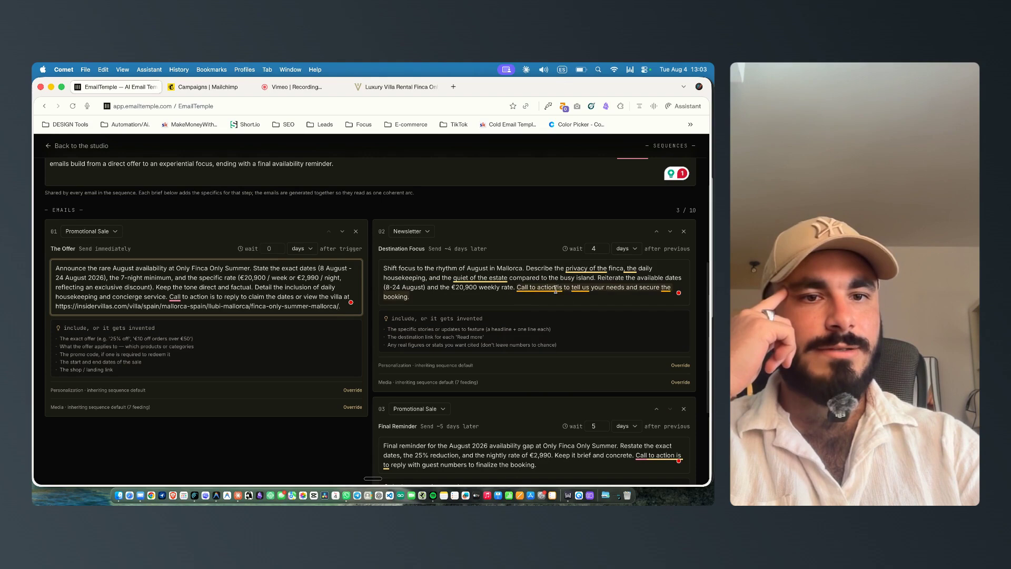
{"action": "left_click", "coordinate": [468, 299]}
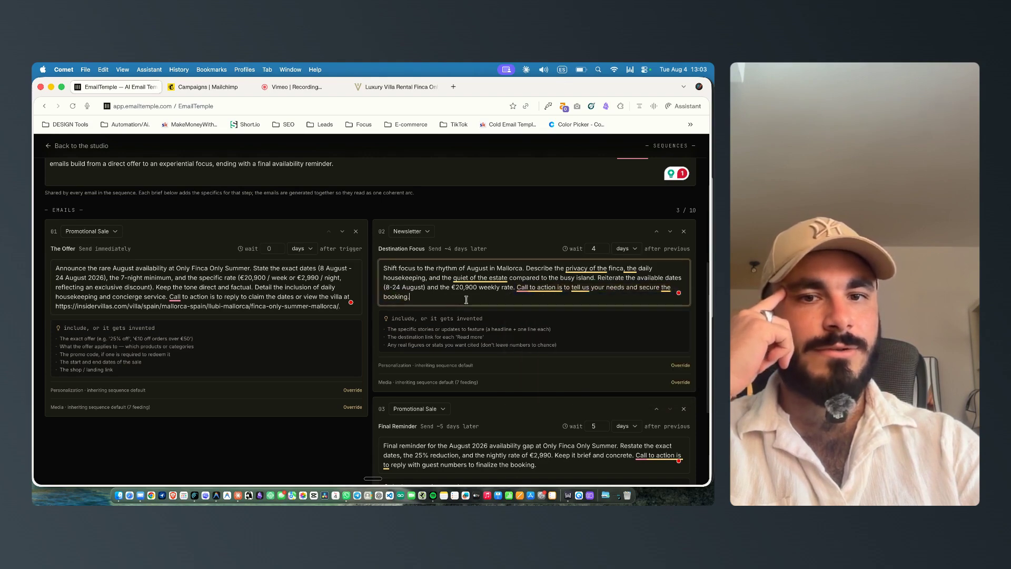
{"action": "key", "text": "Return"}
{"action": "key", "text": "Return"}
{"action": "scroll", "coordinate": [407, 303], "scroll_direction": "down", "scroll_amount": 2}
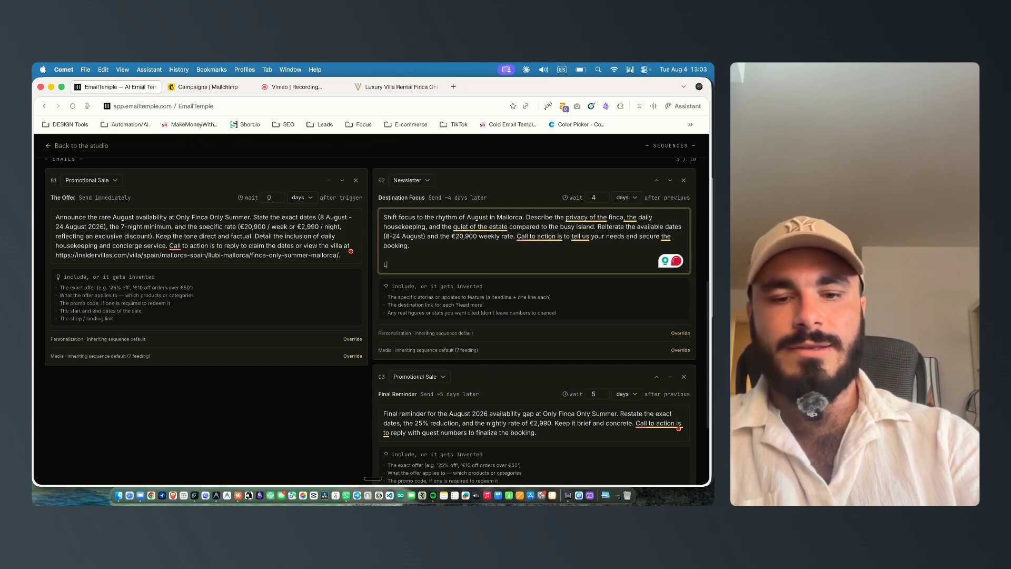
{"action": "type", "text": "Link to book"}
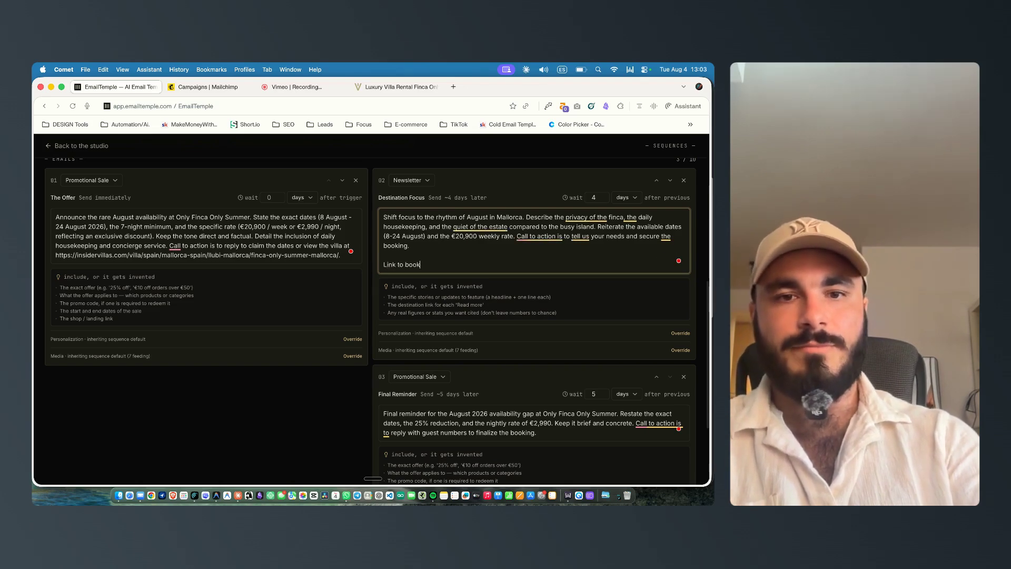
{"action": "type", "text": "https://insidervillas.com/villa/spain/mallorca-spain/llubi-mallorca/finca-only-summer-mallorca/"}
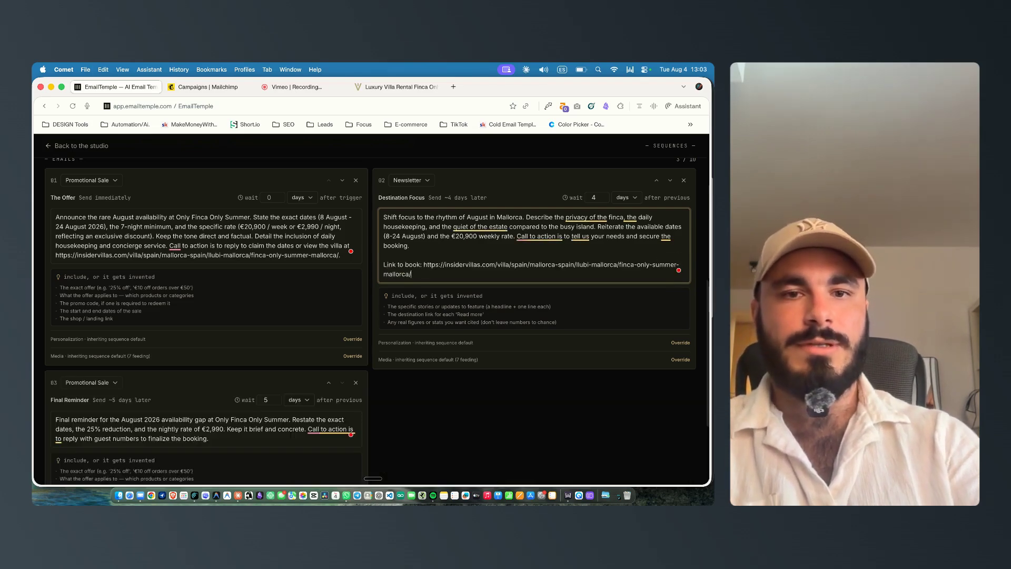
Step: In the third email's brief, replace "25%" so it reads "the exclusive reduction"
{"action": "scroll", "coordinate": [94, 307], "scroll_direction": "down", "scroll_amount": 5}
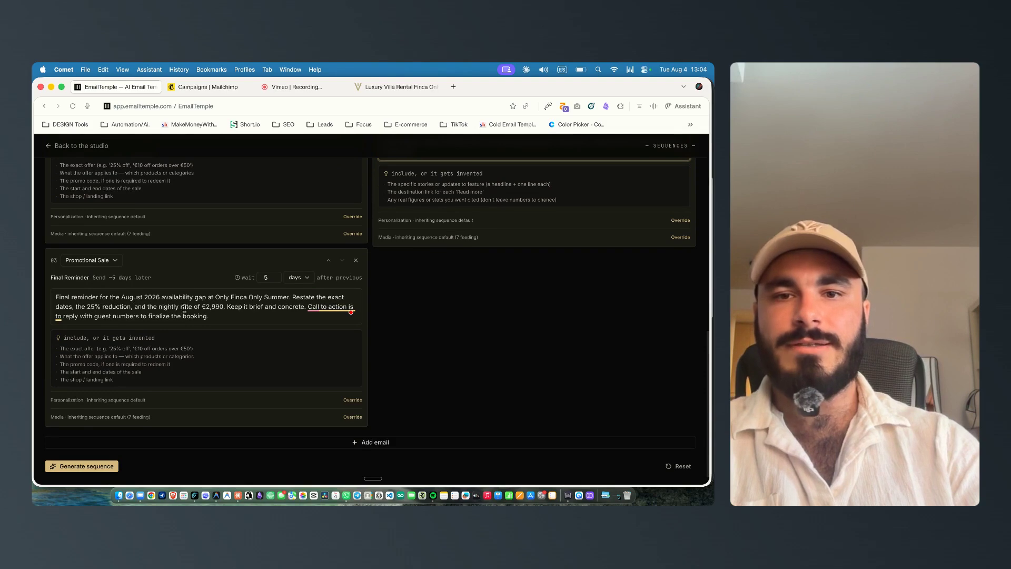
{"action": "scroll", "coordinate": [350, 286], "scroll_direction": "down", "scroll_amount": 1}
{"action": "left_click", "coordinate": [91, 300]}
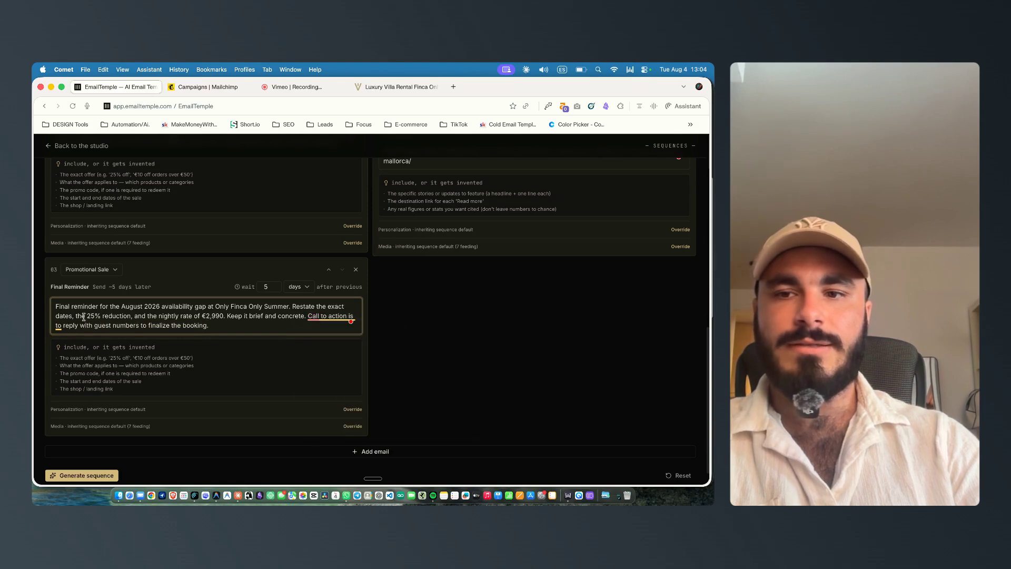
{"action": "left_click_drag", "start_coordinate": [86, 316], "coordinate": [102, 316]}
{"action": "type", "text": "exclussive"}
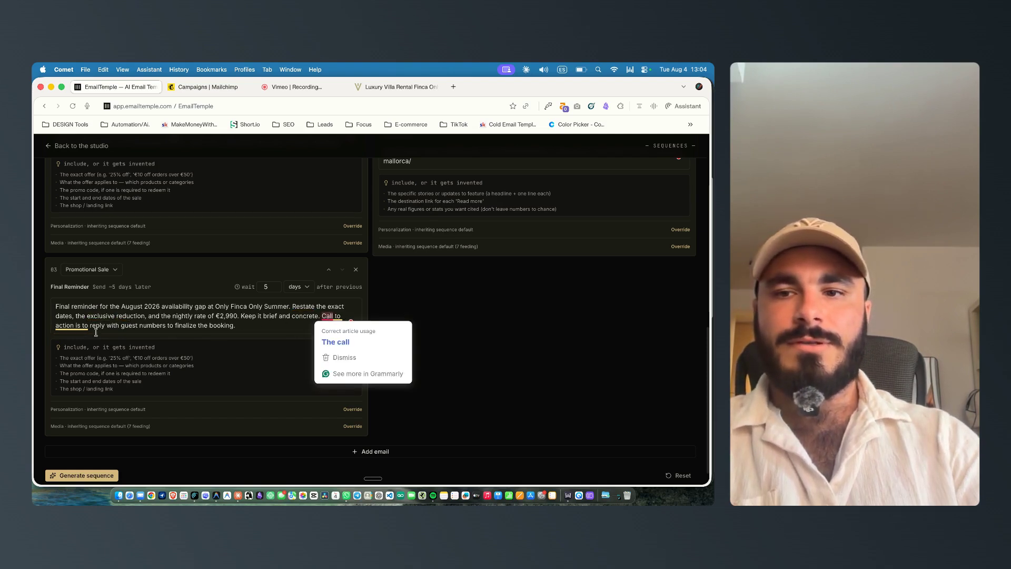
{"action": "left_click", "coordinate": [245, 325]}
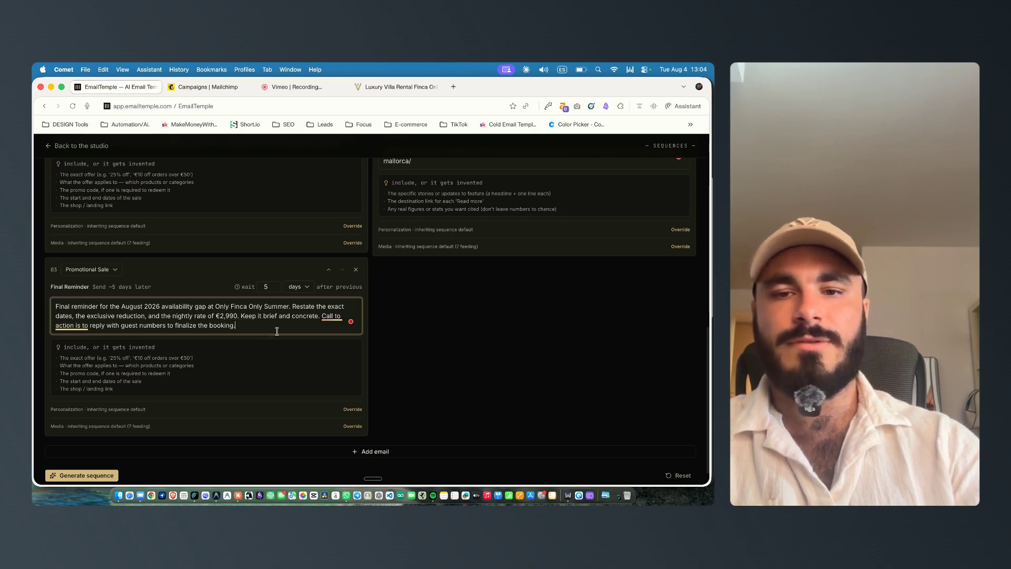
{"action": "scroll", "coordinate": [277, 334], "scroll_direction": "down", "scroll_amount": 1}
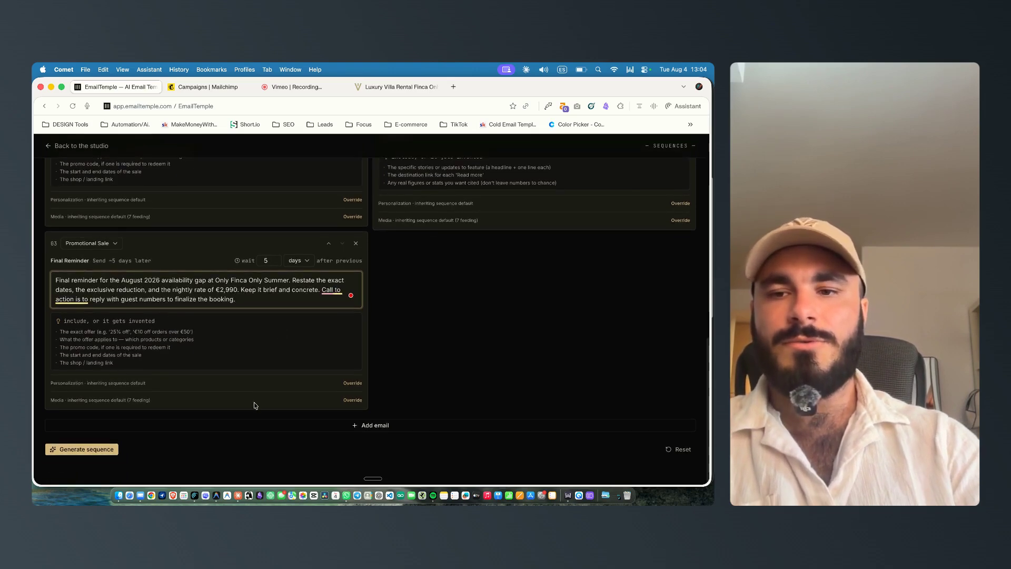
{"action": "scroll", "coordinate": [259, 396], "scroll_direction": "up", "scroll_amount": 1}
{"action": "left_click_drag", "start_coordinate": [50, 391], "coordinate": [83, 392]}
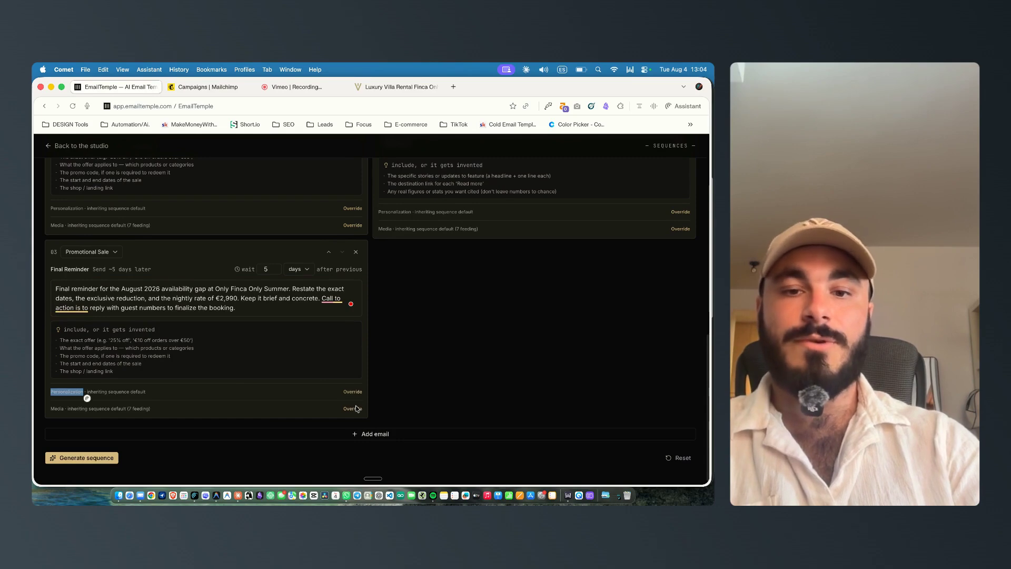
{"action": "left_click", "coordinate": [86, 400]}
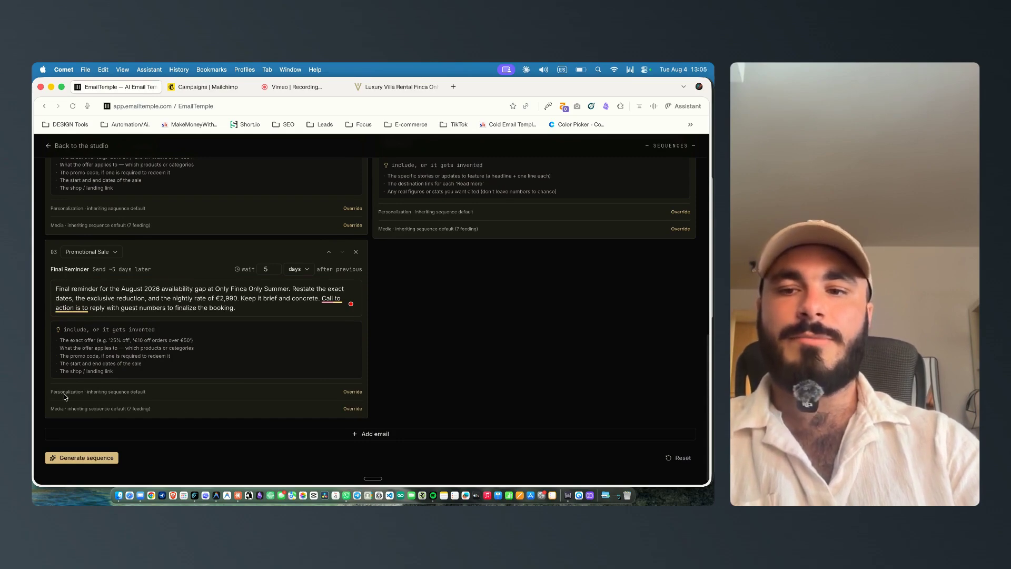
{"action": "scroll", "coordinate": [108, 406], "scroll_direction": "up", "scroll_amount": 1}
{"action": "left_click", "coordinate": [350, 395]}
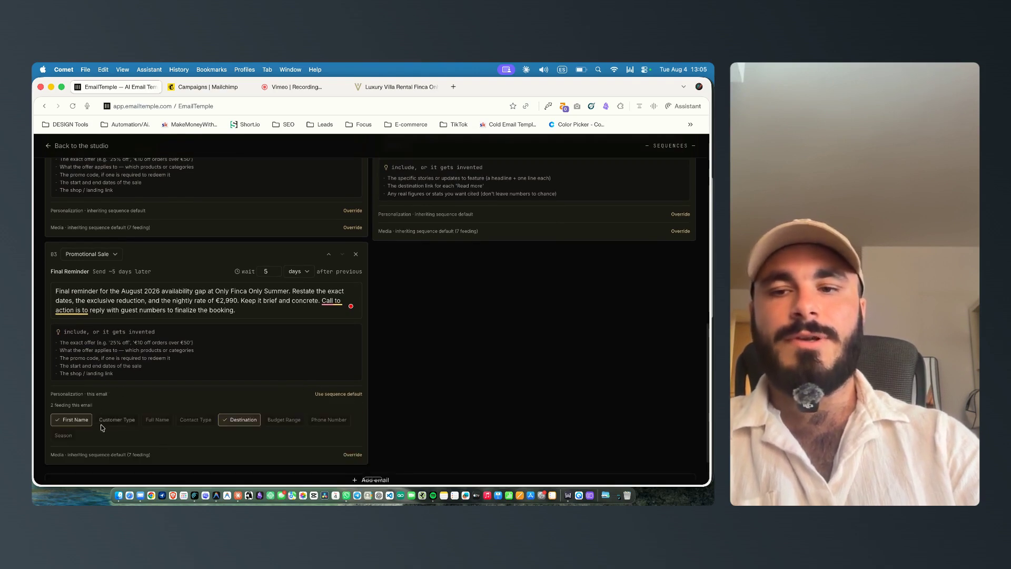
{"action": "left_click", "coordinate": [248, 427]}
{"action": "left_click", "coordinate": [245, 427]}
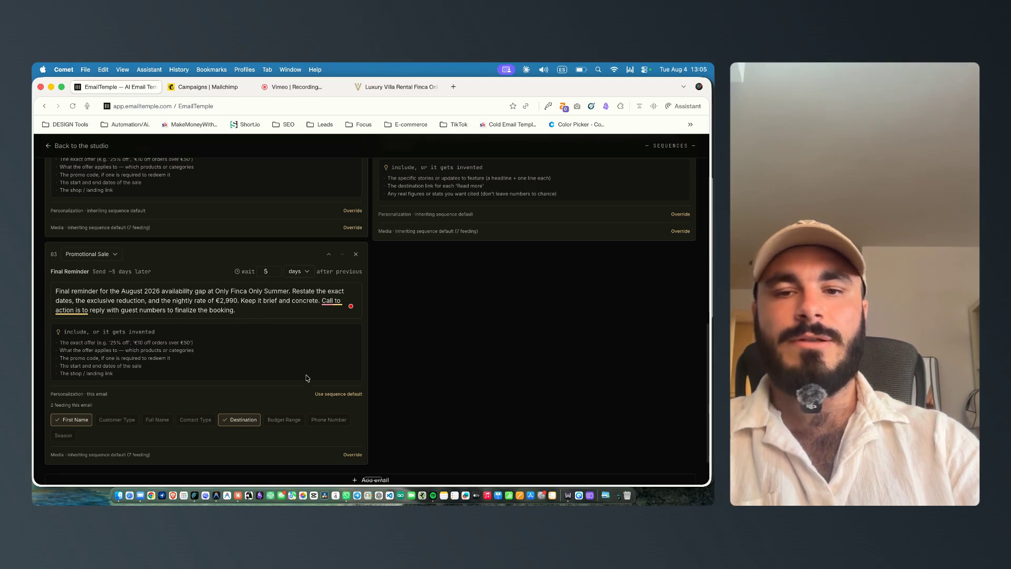
{"action": "left_click", "coordinate": [349, 394]}
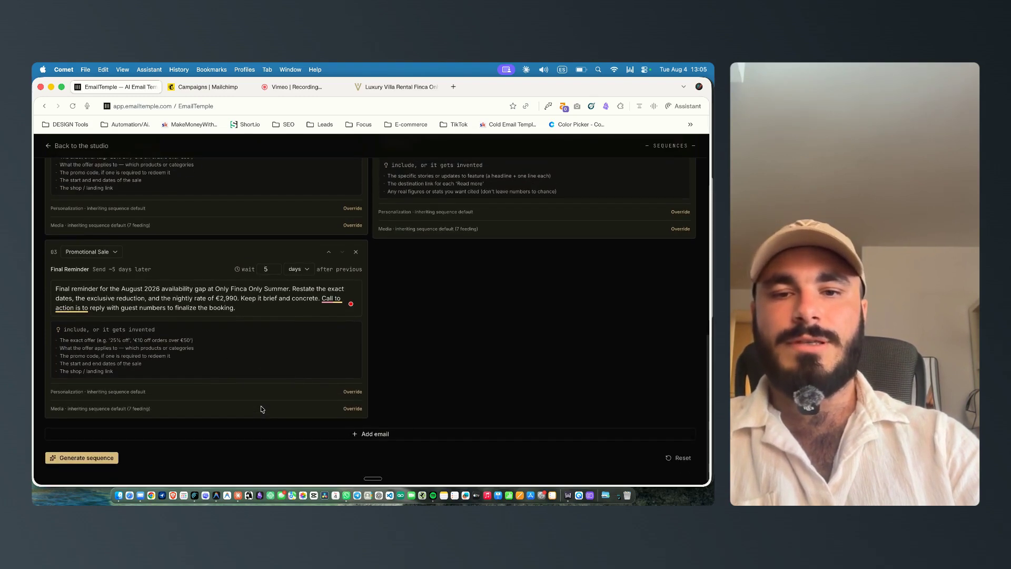
Step: Generate the email sequence from the updated briefs
{"action": "scroll", "coordinate": [261, 408], "scroll_direction": "up", "scroll_amount": 10}
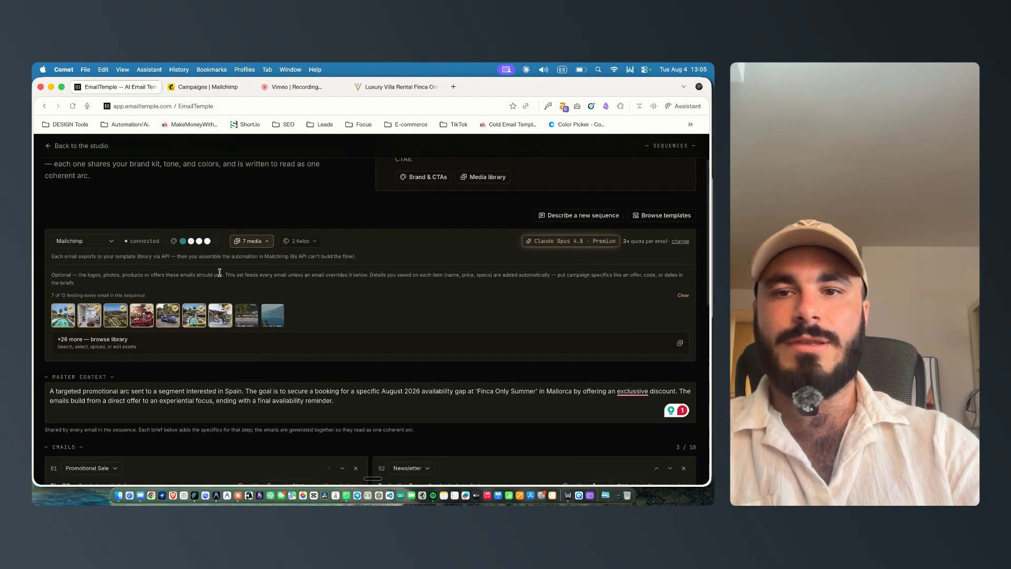
{"action": "scroll", "coordinate": [227, 244], "scroll_direction": "down", "scroll_amount": 10}
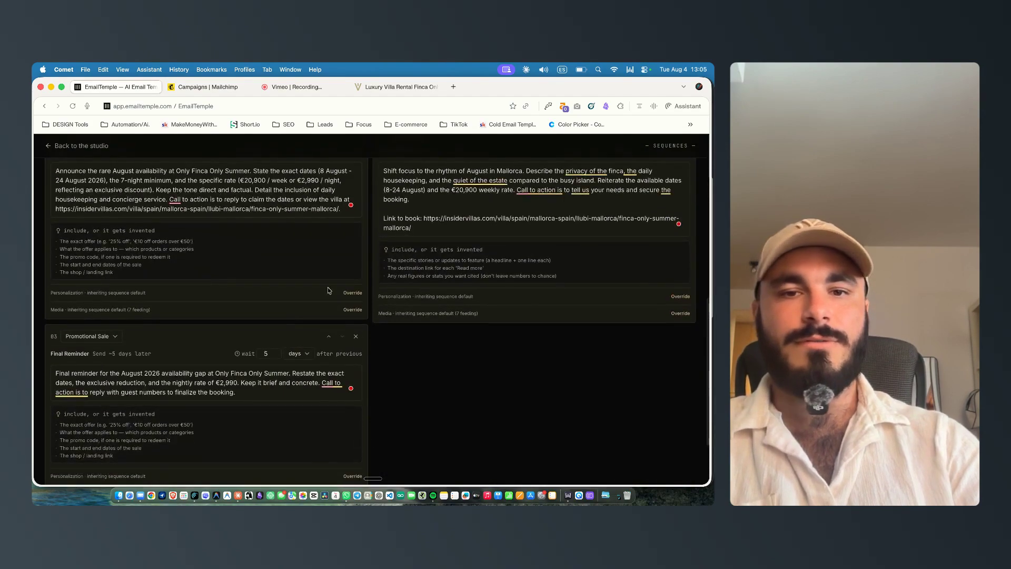
{"action": "scroll", "coordinate": [497, 395], "scroll_direction": "down", "scroll_amount": 1}
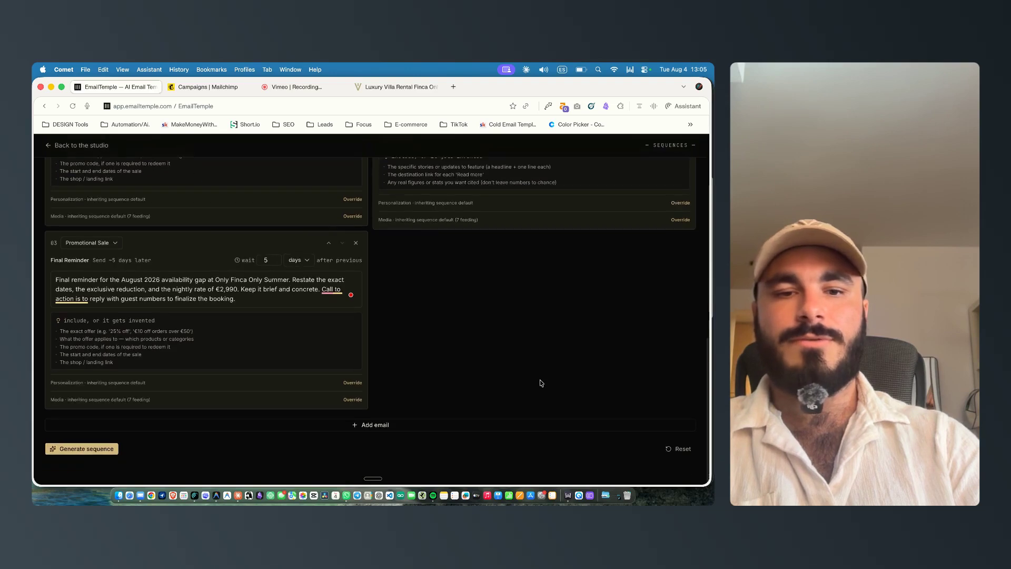
{"action": "left_click", "coordinate": [87, 449]}
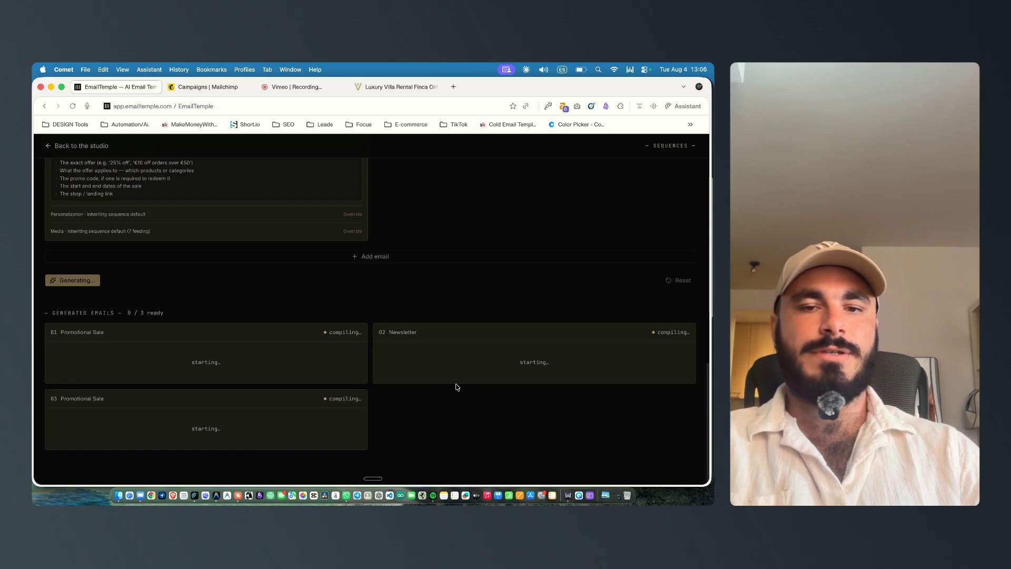
Step: Review the generated emails' source code and the final reminder's preview
{"action": "double_click", "coordinate": [410, 332]}
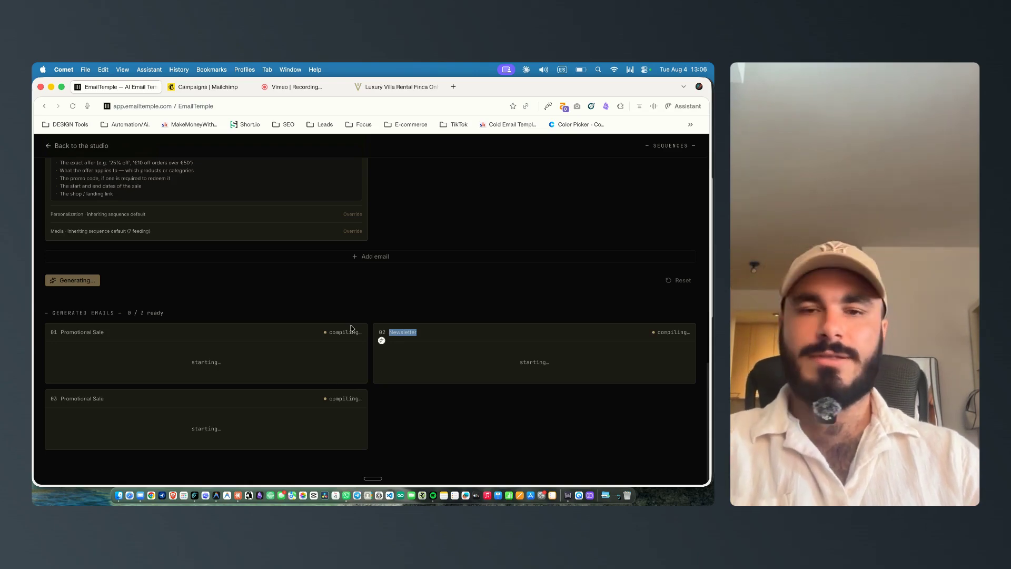
{"action": "scroll", "coordinate": [336, 413], "scroll_direction": "up", "scroll_amount": 4}
{"action": "scroll", "coordinate": [336, 413], "scroll_direction": "down", "scroll_amount": 4}
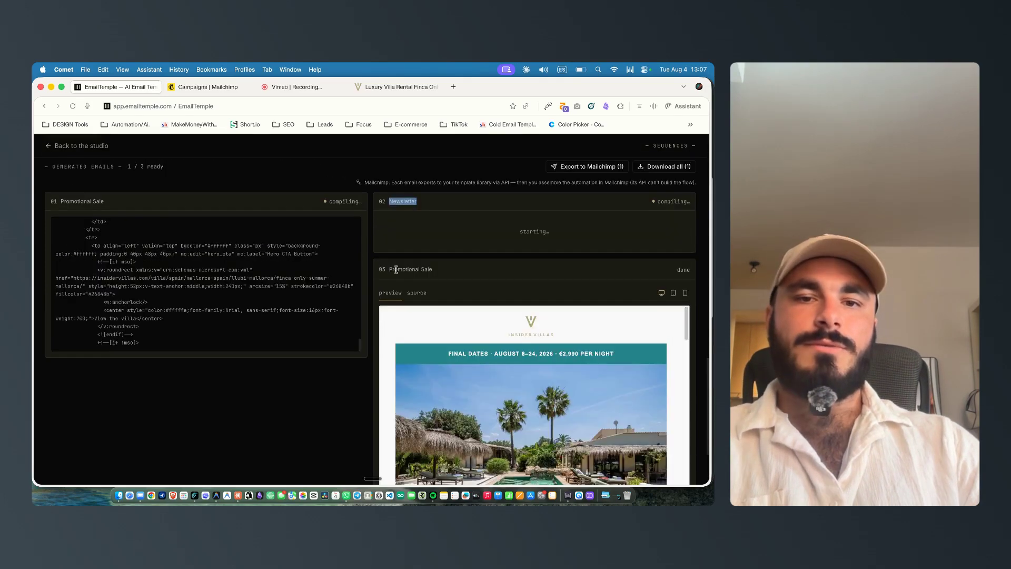
{"action": "scroll", "coordinate": [437, 248], "scroll_direction": "down", "scroll_amount": 3}
{"action": "scroll", "coordinate": [557, 224], "scroll_direction": "down", "scroll_amount": 1}
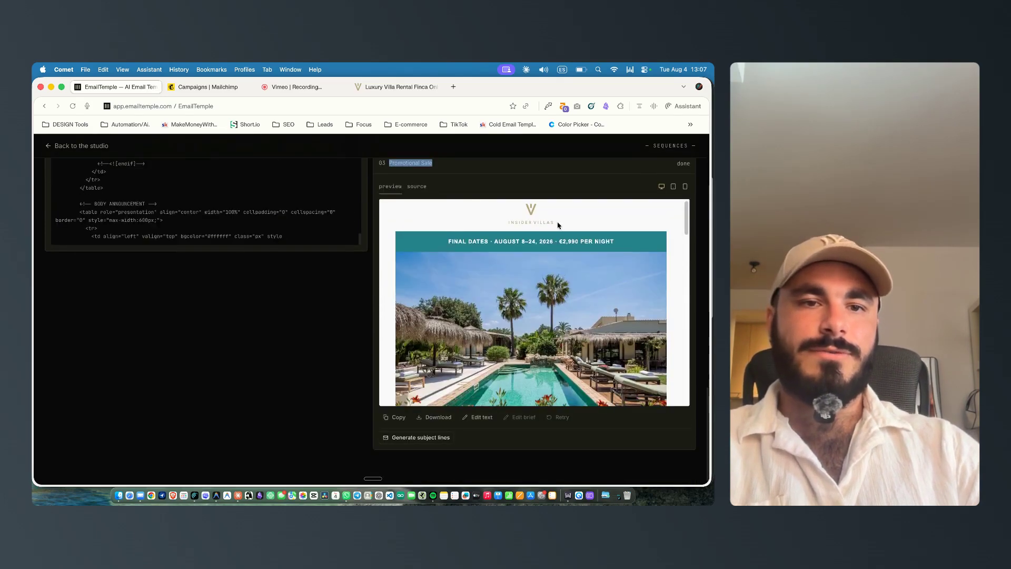
{"action": "scroll", "coordinate": [536, 229], "scroll_direction": "up", "scroll_amount": 1}
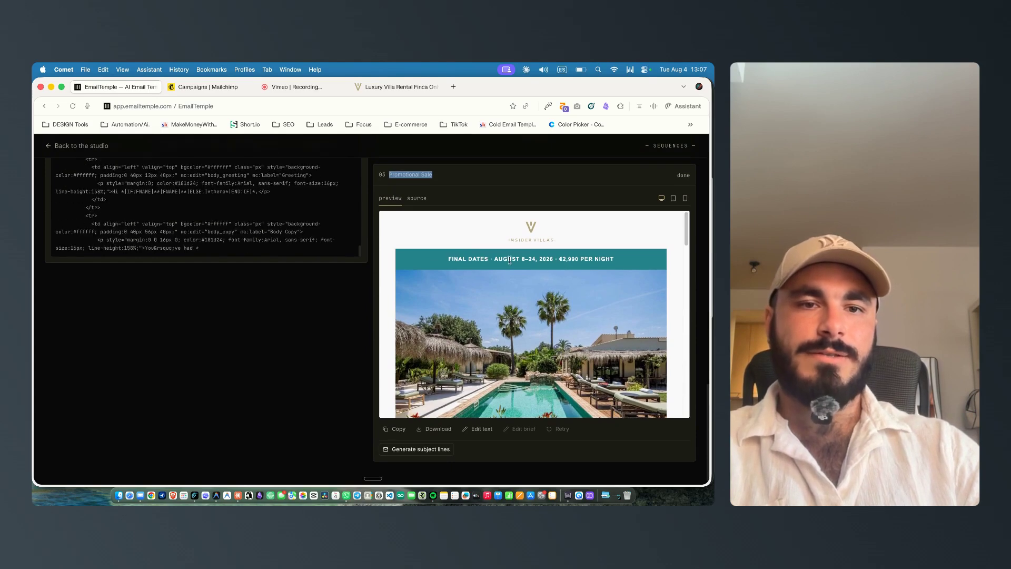
{"action": "scroll", "coordinate": [620, 260], "scroll_direction": "down", "scroll_amount": 3}
{"action": "scroll", "coordinate": [621, 260], "scroll_direction": "down", "scroll_amount": 3}
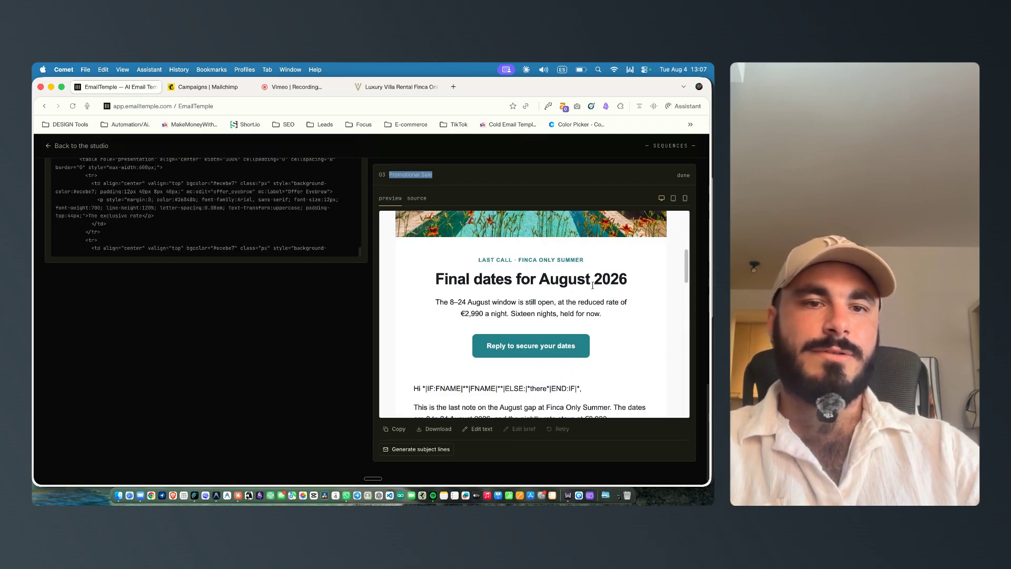
{"action": "scroll", "coordinate": [613, 283], "scroll_direction": "down", "scroll_amount": 1}
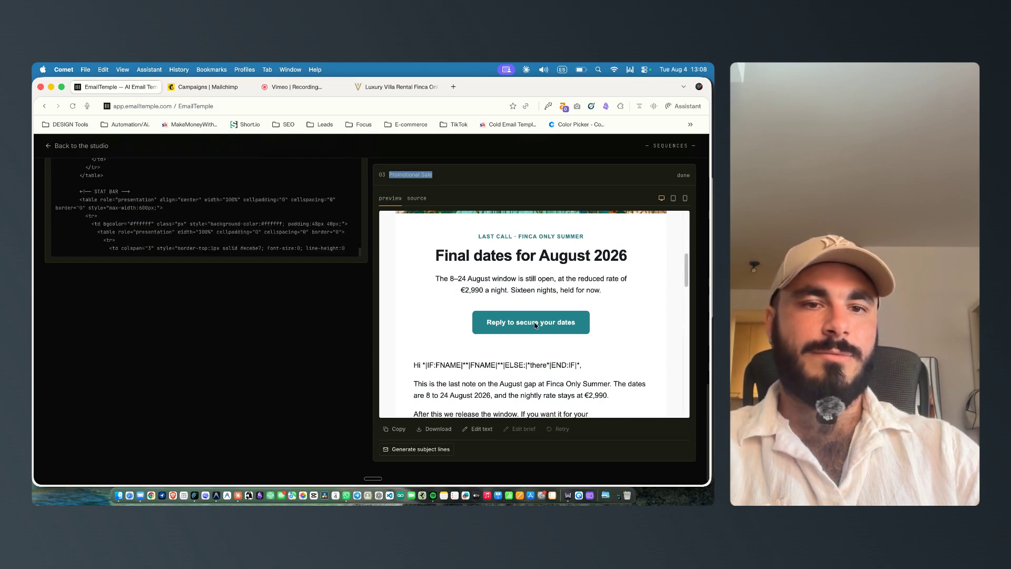
Step: Inspect the personalisation merge tags in the final reminder's greeting and body text
{"action": "scroll", "coordinate": [503, 296], "scroll_direction": "down", "scroll_amount": 3}
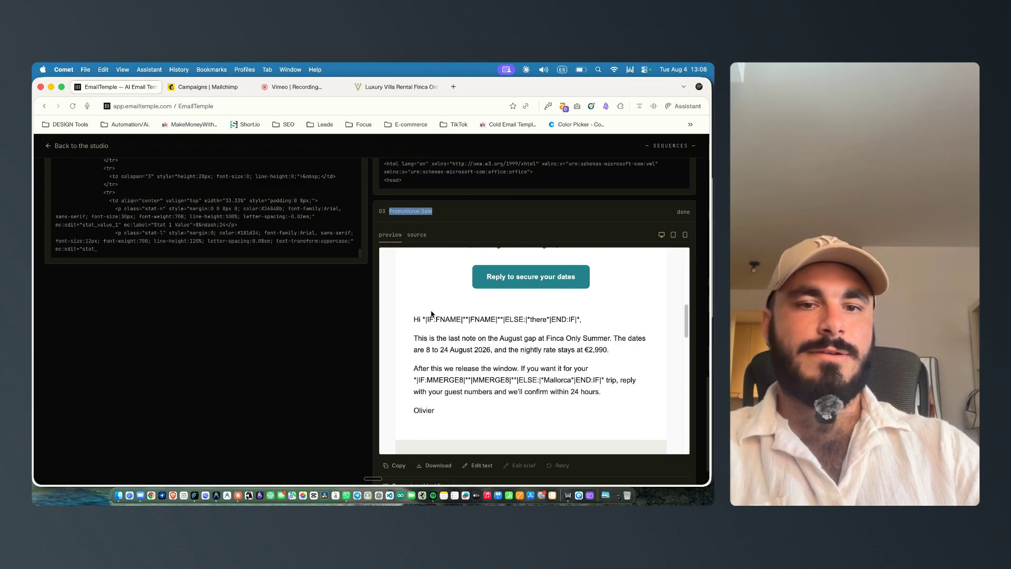
{"action": "scroll", "coordinate": [424, 346], "scroll_direction": "down", "scroll_amount": 4}
{"action": "scroll", "coordinate": [448, 355], "scroll_direction": "up", "scroll_amount": 5}
{"action": "scroll", "coordinate": [507, 219], "scroll_direction": "down", "scroll_amount": 2}
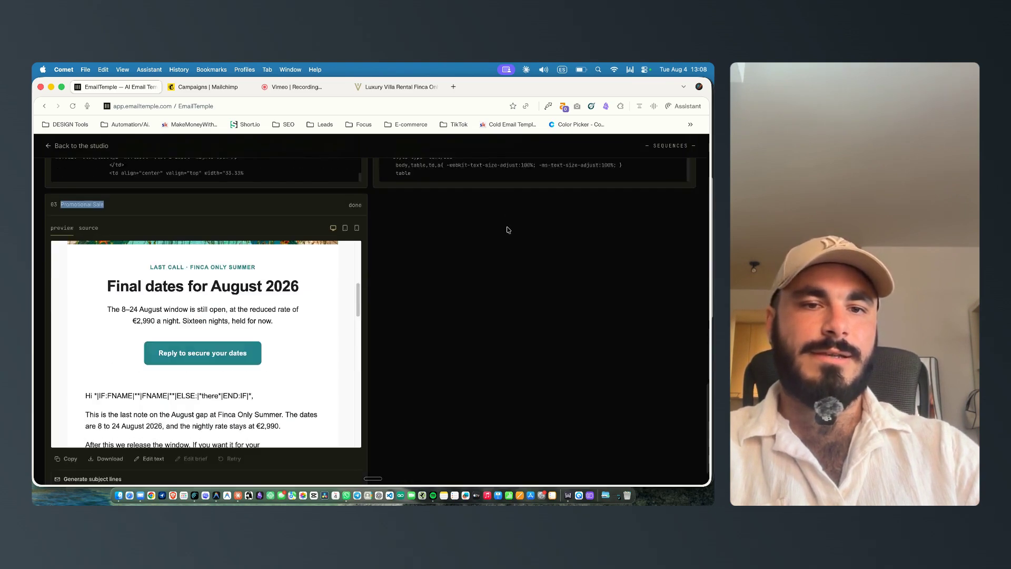
{"action": "scroll", "coordinate": [84, 327], "scroll_direction": "down", "scroll_amount": 3}
{"action": "scroll", "coordinate": [90, 304], "scroll_direction": "up", "scroll_amount": 1}
{"action": "left_click_drag", "start_coordinate": [92, 303], "coordinate": [255, 303]}
{"action": "left_click", "coordinate": [112, 305]}
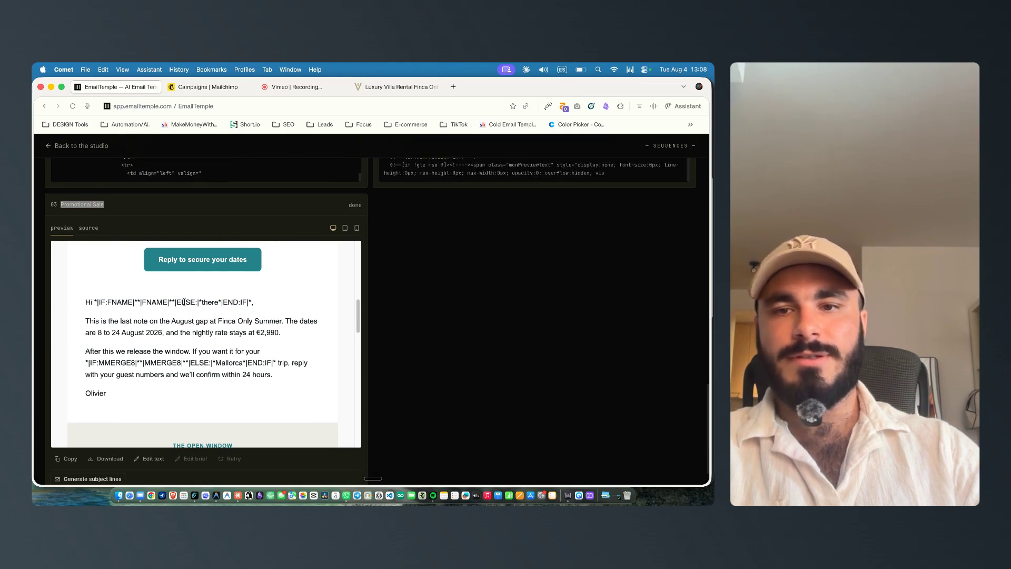
{"action": "double_click", "coordinate": [210, 303]}
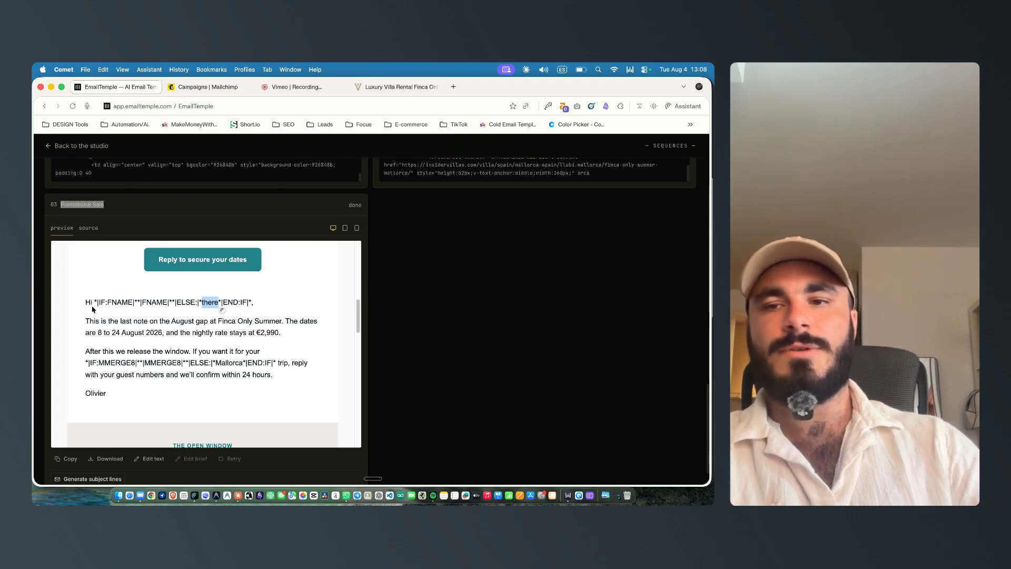
{"action": "scroll", "coordinate": [216, 313], "scroll_direction": "down", "scroll_amount": 1}
{"action": "scroll", "coordinate": [216, 313], "scroll_direction": "down", "scroll_amount": 1}
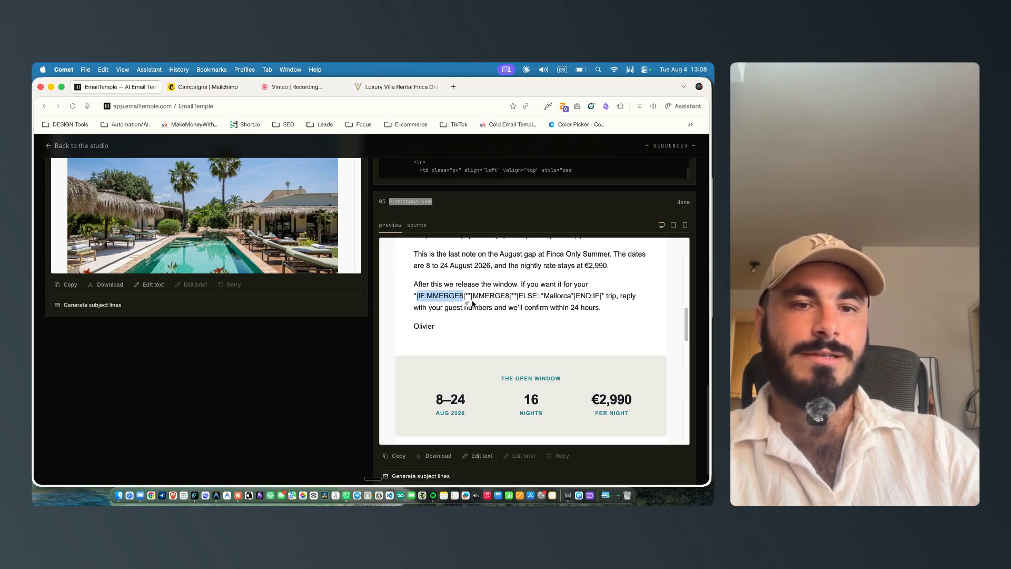
{"action": "scroll", "coordinate": [396, 309], "scroll_direction": "up", "scroll_amount": 1}
{"action": "scroll", "coordinate": [400, 204], "scroll_direction": "up", "scroll_amount": 1}
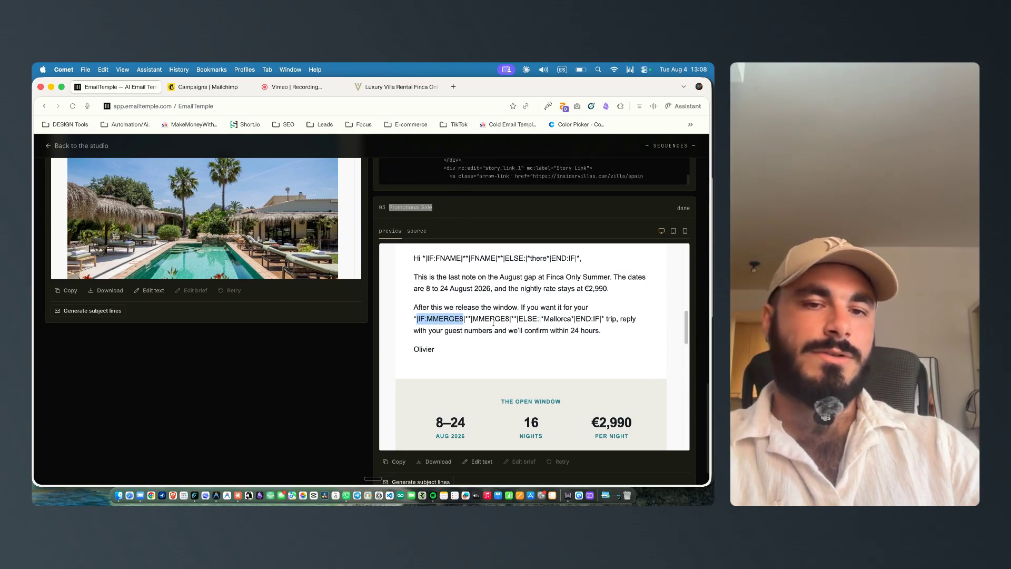
{"action": "left_click_drag", "start_coordinate": [518, 319], "coordinate": [538, 318]}
{"action": "double_click", "coordinate": [557, 319]}
{"action": "scroll", "coordinate": [567, 328], "scroll_direction": "down", "scroll_amount": 10}
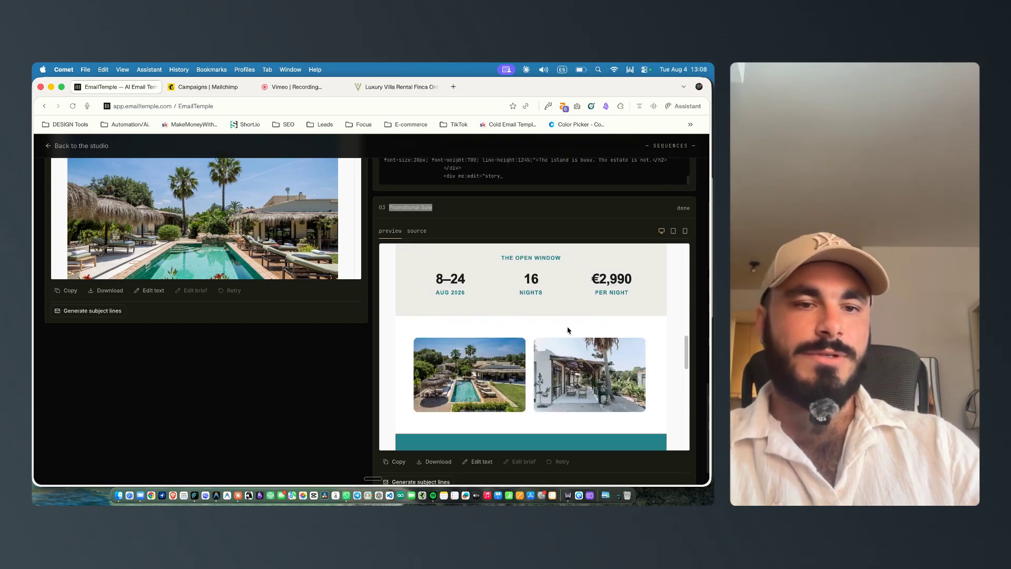
{"action": "scroll", "coordinate": [566, 328], "scroll_direction": "up", "scroll_amount": 10}
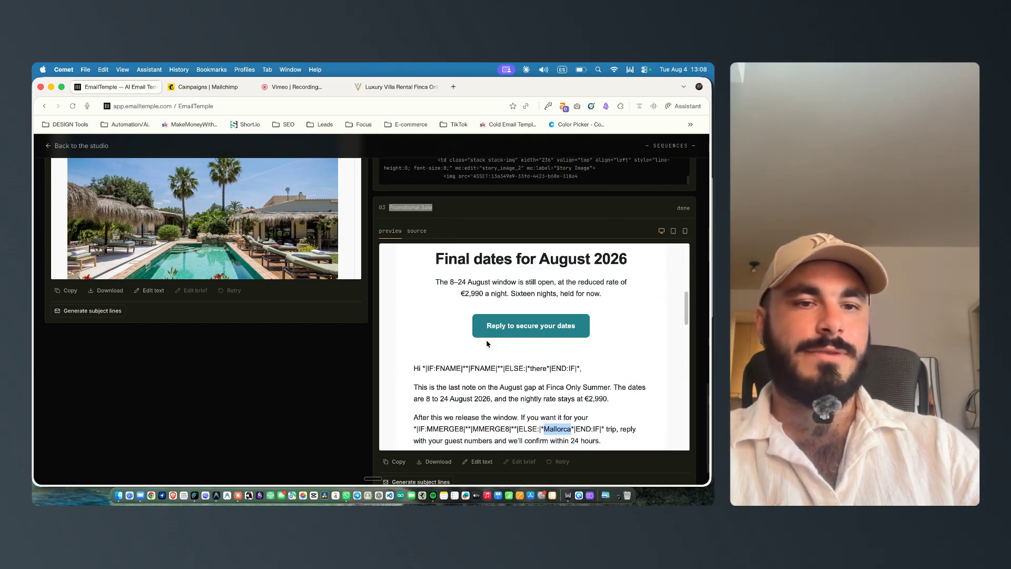
{"action": "scroll", "coordinate": [487, 343], "scroll_direction": "up", "scroll_amount": 8}
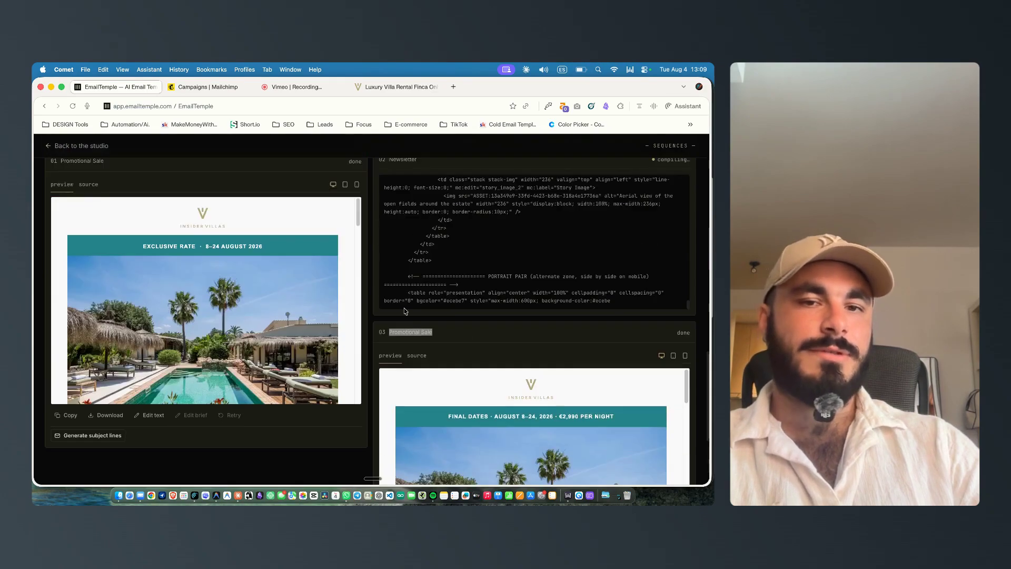
Step: Read through the first promotional email's preview from header down to its closing section
{"action": "scroll", "coordinate": [316, 341], "scroll_direction": "up", "scroll_amount": 2}
{"action": "scroll", "coordinate": [263, 326], "scroll_direction": "down", "scroll_amount": 4}
{"action": "scroll", "coordinate": [162, 277], "scroll_direction": "up", "scroll_amount": 2}
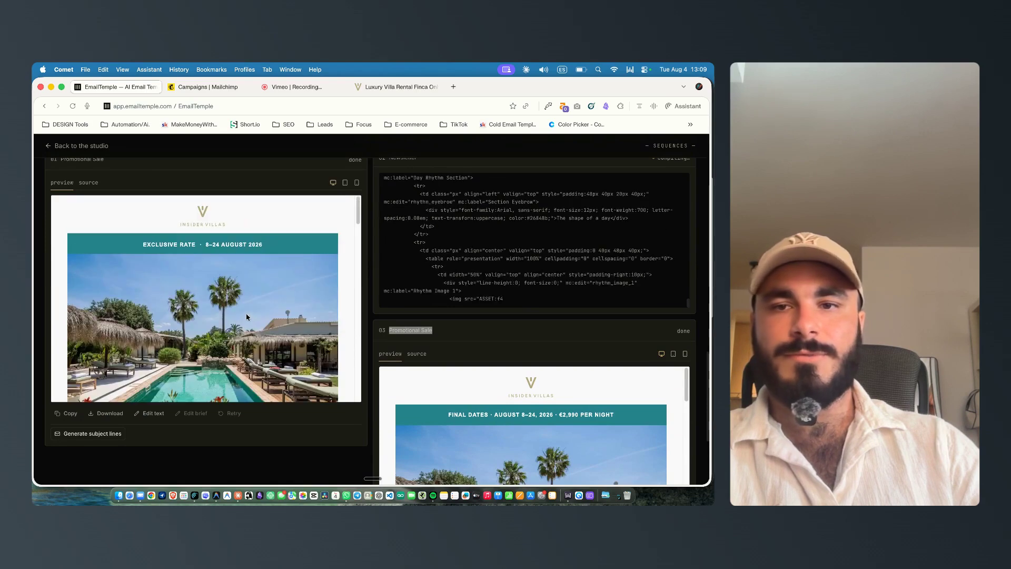
{"action": "scroll", "coordinate": [162, 277], "scroll_direction": "down", "scroll_amount": 1}
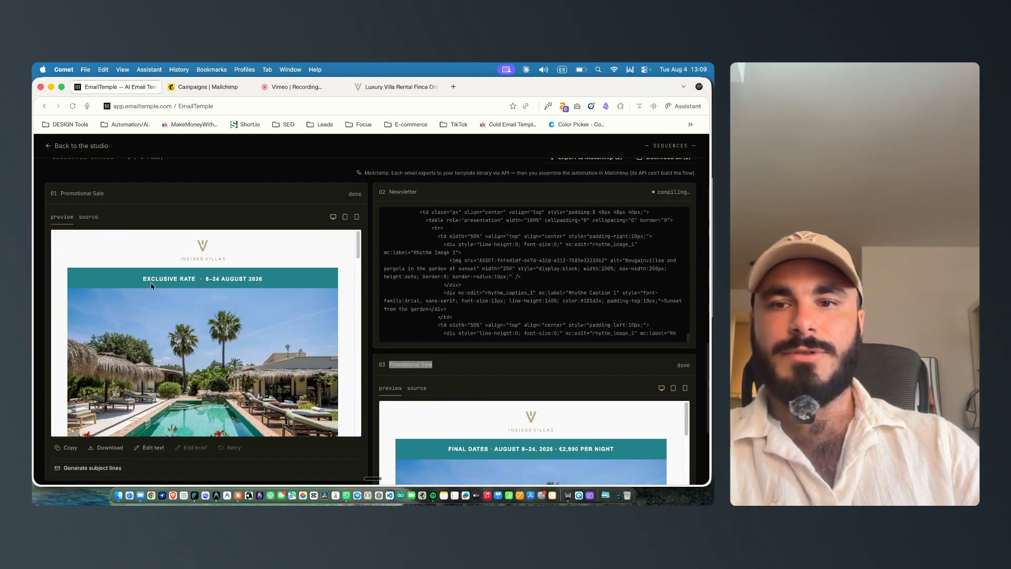
{"action": "scroll", "coordinate": [187, 280], "scroll_direction": "down", "scroll_amount": 5}
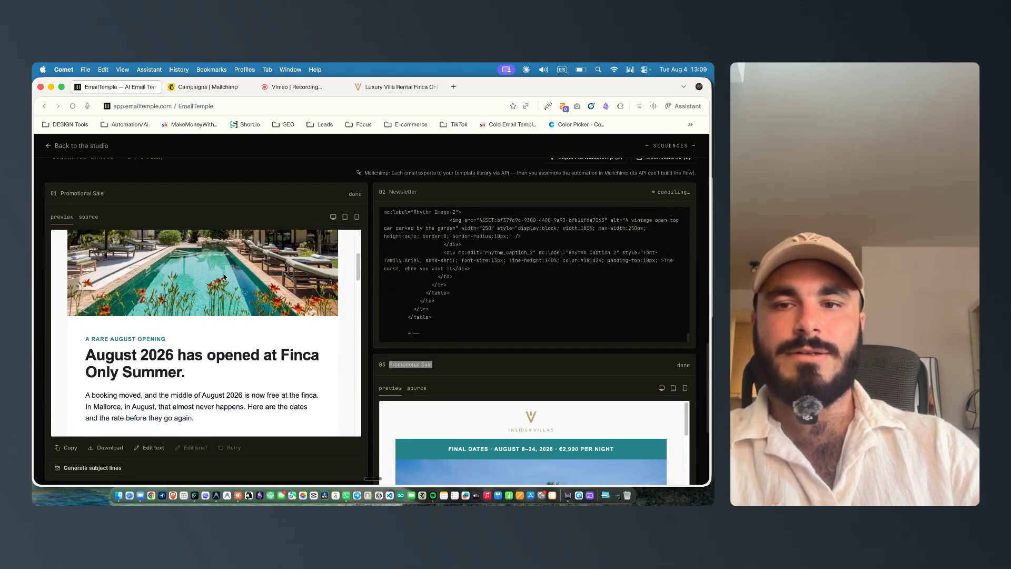
{"action": "scroll", "coordinate": [94, 321], "scroll_direction": "down", "scroll_amount": 3}
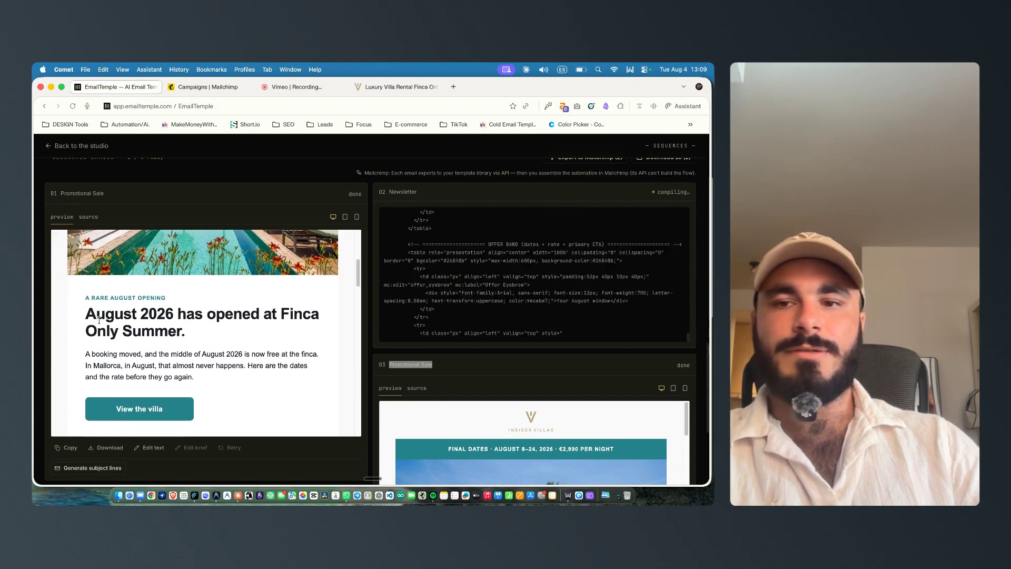
{"action": "scroll", "coordinate": [303, 318], "scroll_direction": "down", "scroll_amount": 4}
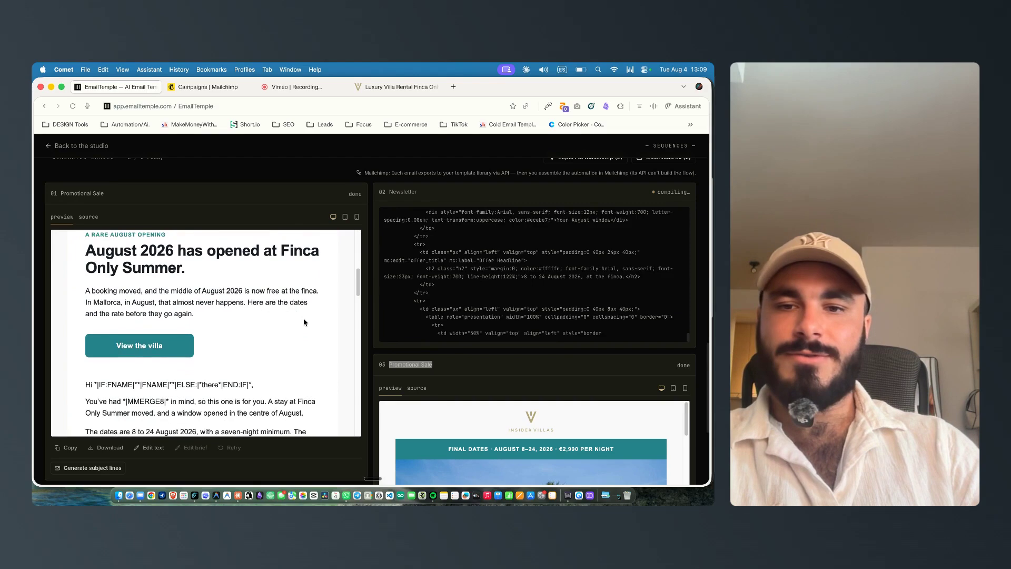
{"action": "scroll", "coordinate": [316, 297], "scroll_direction": "down", "scroll_amount": 2}
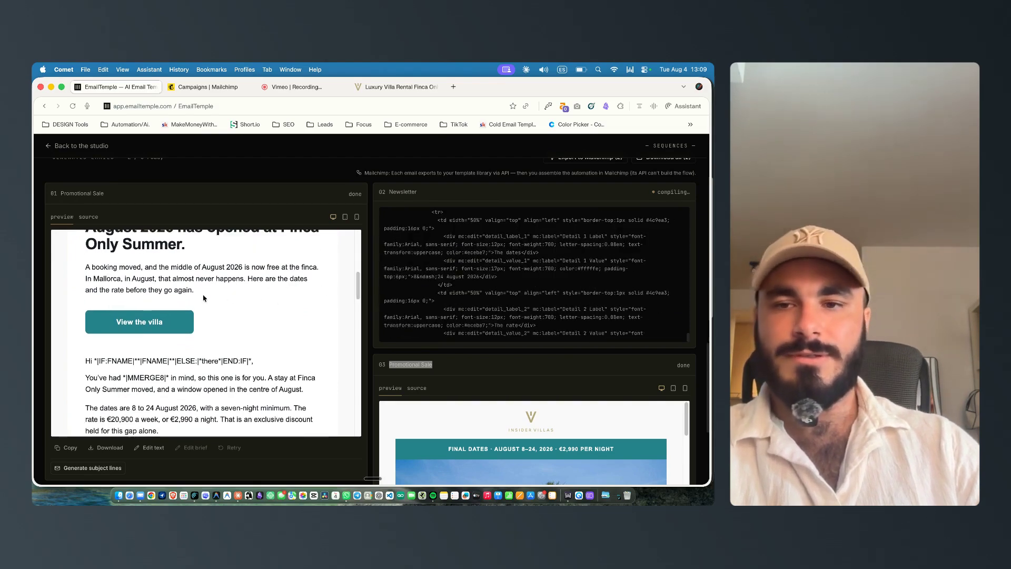
{"action": "scroll", "coordinate": [205, 310], "scroll_direction": "down", "scroll_amount": 2}
{"action": "scroll", "coordinate": [175, 324], "scroll_direction": "up", "scroll_amount": 5}
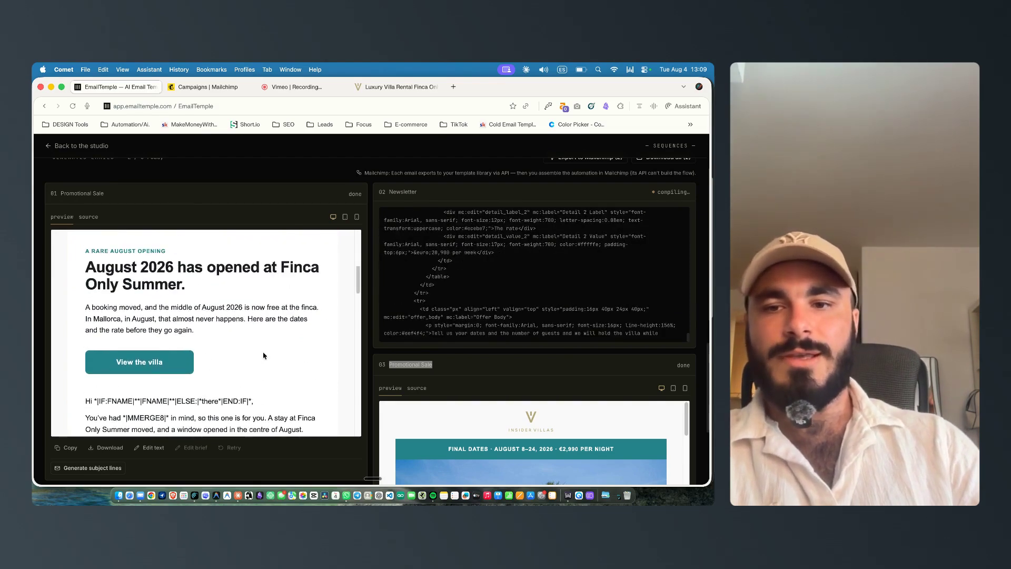
{"action": "scroll", "coordinate": [265, 353], "scroll_direction": "down", "scroll_amount": 12}
{"action": "scroll", "coordinate": [253, 326], "scroll_direction": "up", "scroll_amount": 3}
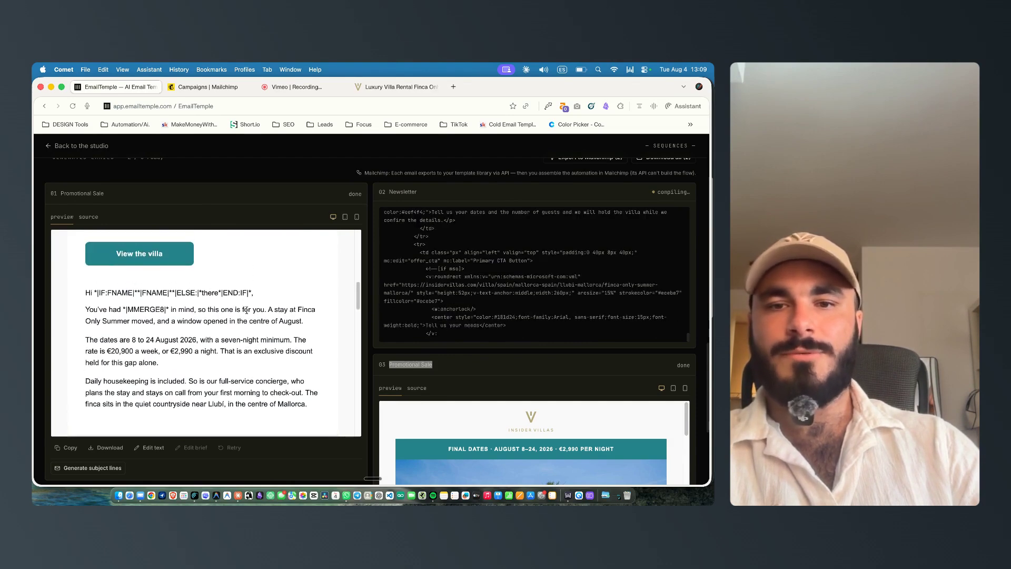
{"action": "scroll", "coordinate": [247, 310], "scroll_direction": "down", "scroll_amount": 3}
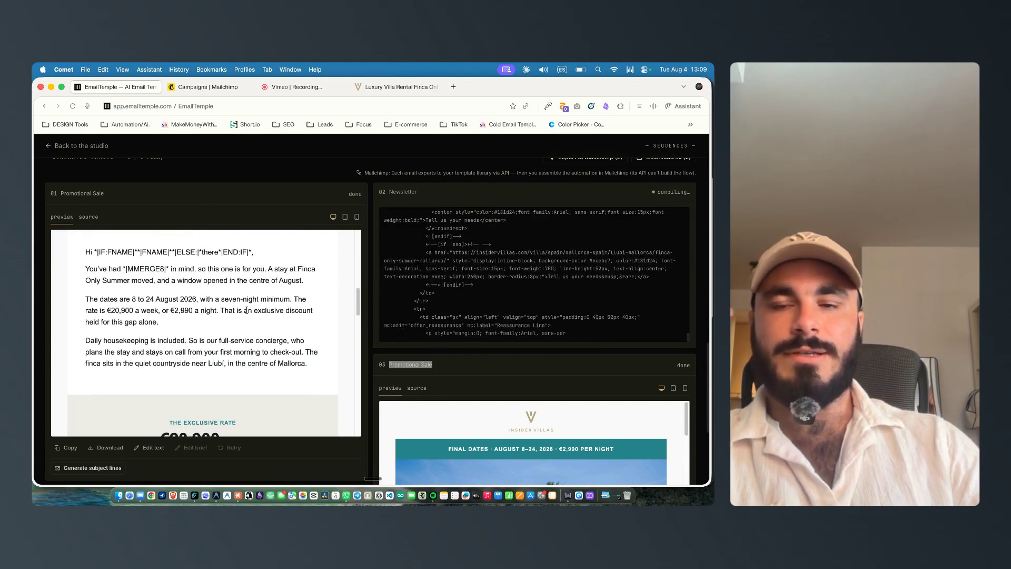
{"action": "scroll", "coordinate": [247, 310], "scroll_direction": "up", "scroll_amount": 3}
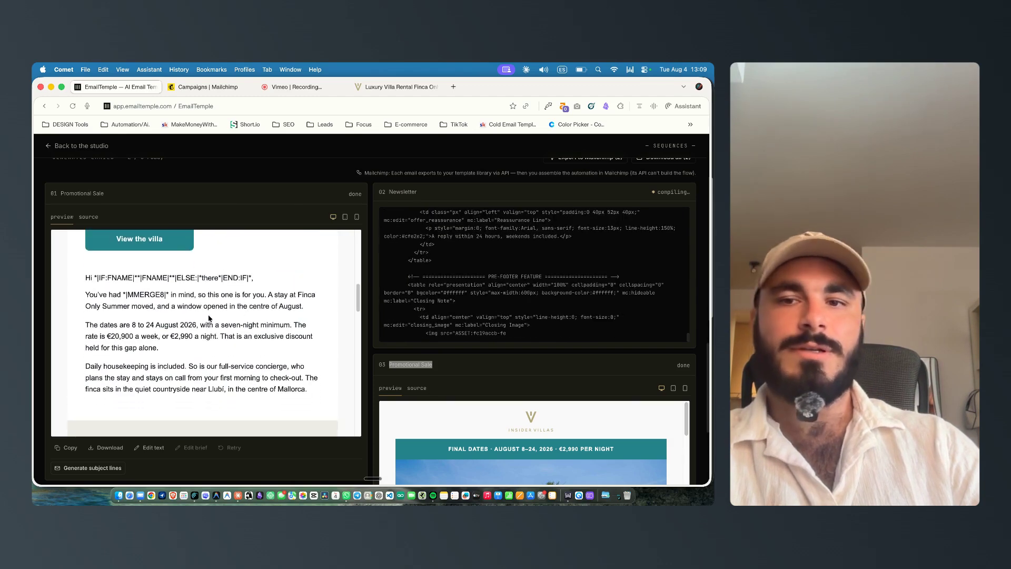
{"action": "scroll", "coordinate": [203, 316], "scroll_direction": "down", "scroll_amount": 3}
{"action": "scroll", "coordinate": [202, 316], "scroll_direction": "up", "scroll_amount": 2}
{"action": "scroll", "coordinate": [108, 279], "scroll_direction": "down", "scroll_amount": 5}
{"action": "scroll", "coordinate": [116, 306], "scroll_direction": "up", "scroll_amount": 1}
{"action": "scroll", "coordinate": [158, 343], "scroll_direction": "down", "scroll_amount": 8}
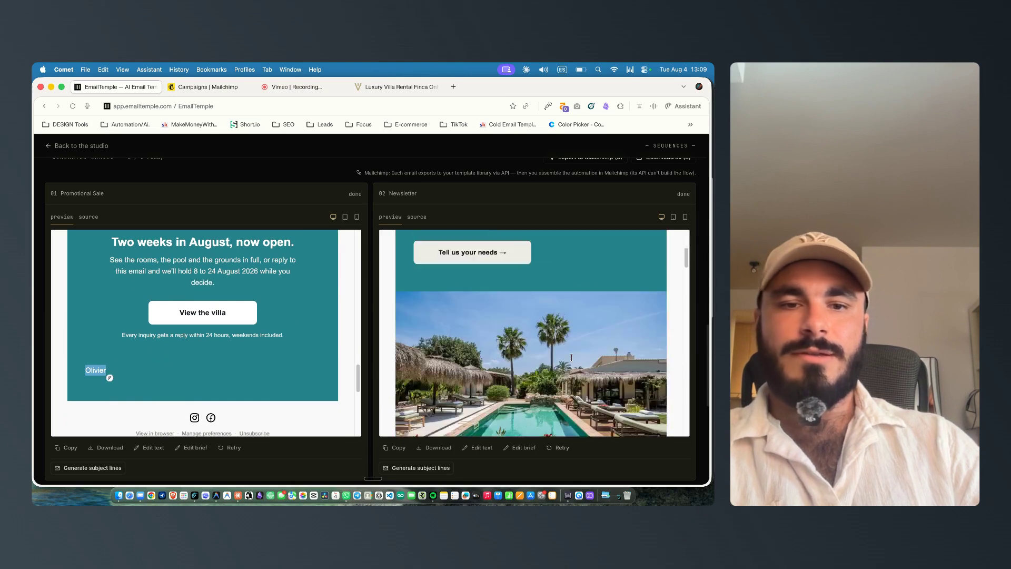
Step: Edit the first email's text directly, delete the sender's name sign-off in the closing section, and save the edits
{"action": "left_click", "coordinate": [153, 451]}
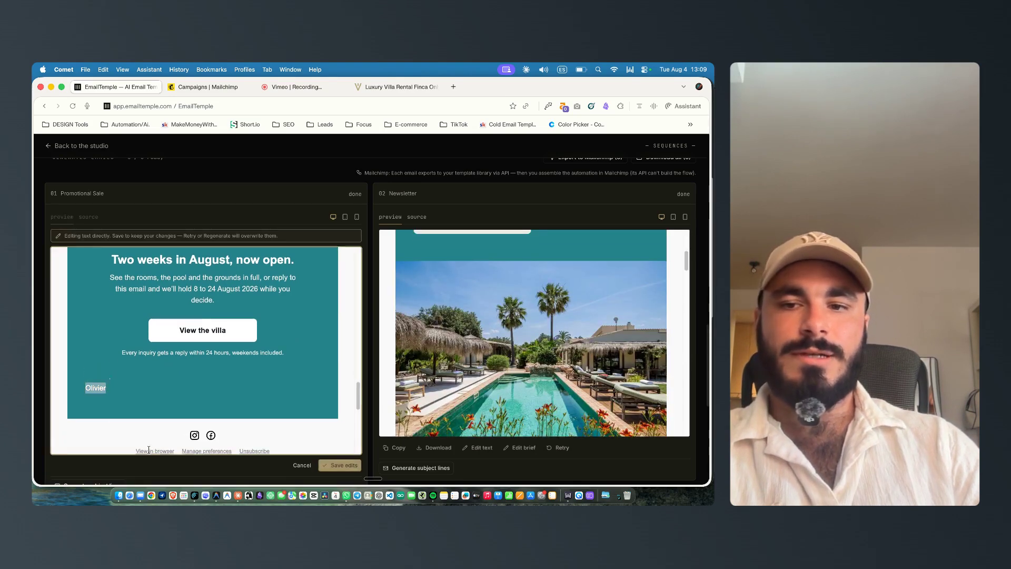
{"action": "double_click", "coordinate": [121, 388]}
{"action": "key", "text": "BackSpace"}
{"action": "scroll", "coordinate": [149, 385], "scroll_direction": "up", "scroll_amount": 3}
{"action": "scroll", "coordinate": [150, 384], "scroll_direction": "down", "scroll_amount": 3}
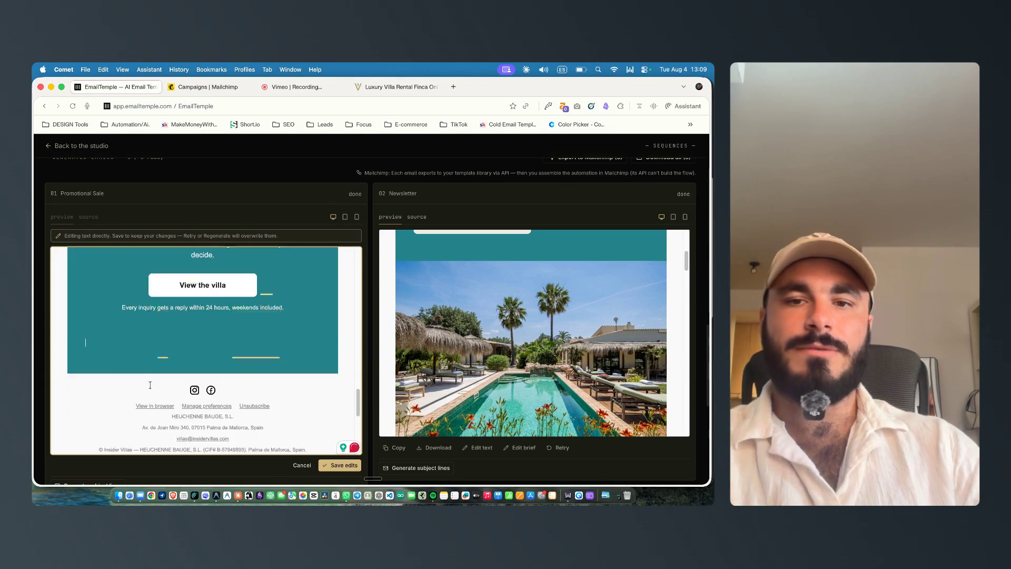
{"action": "left_click", "coordinate": [340, 465]}
Step: Scroll through the second newsletter email's preview, checking its merge tags and image sections
{"action": "scroll", "coordinate": [239, 375], "scroll_direction": "down", "scroll_amount": 6}
{"action": "scroll", "coordinate": [502, 365], "scroll_direction": "down", "scroll_amount": 4}
{"action": "scroll", "coordinate": [501, 365], "scroll_direction": "up", "scroll_amount": 8}
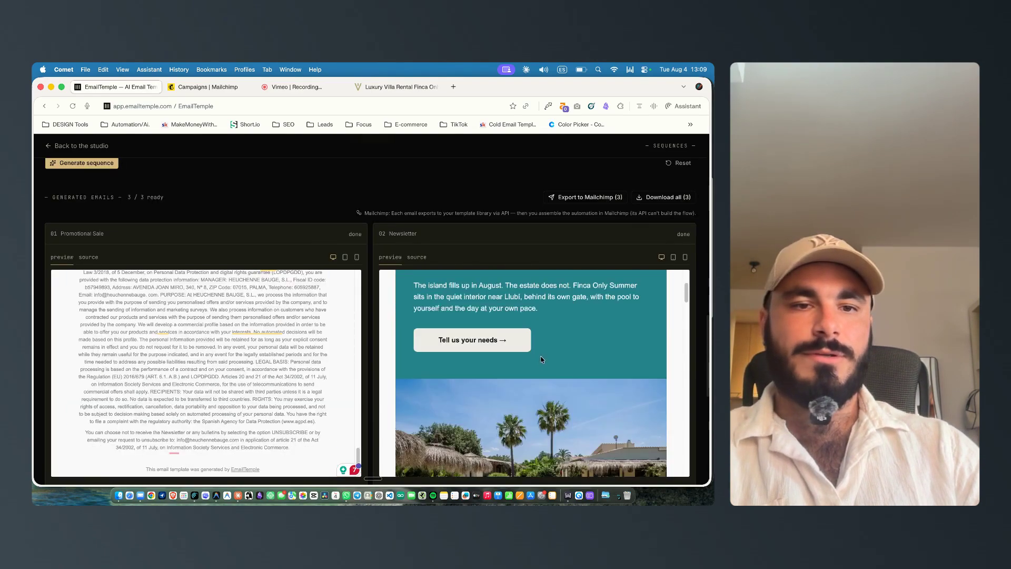
{"action": "scroll", "coordinate": [491, 319], "scroll_direction": "down", "scroll_amount": 4}
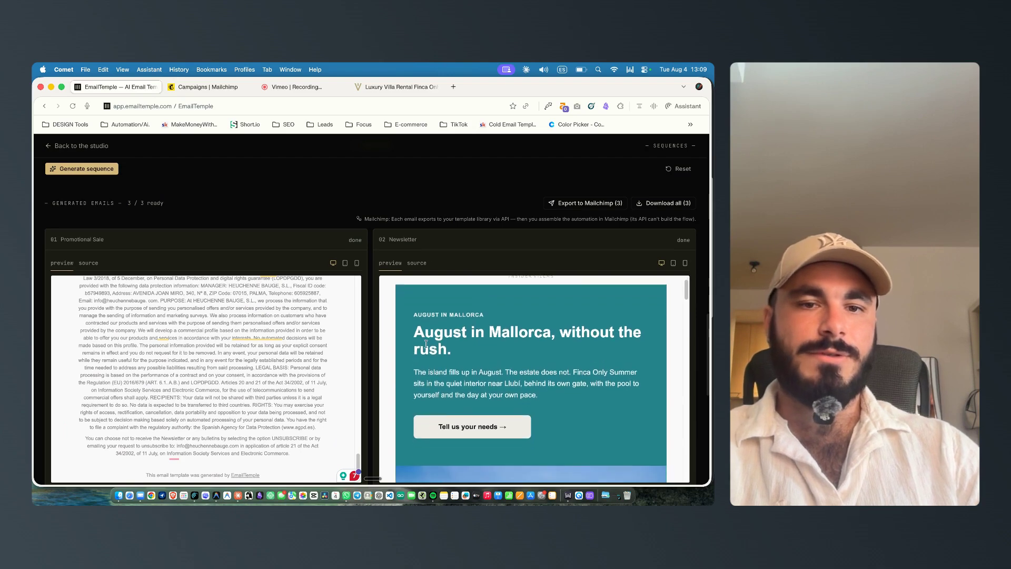
{"action": "scroll", "coordinate": [495, 331], "scroll_direction": "up", "scroll_amount": 4}
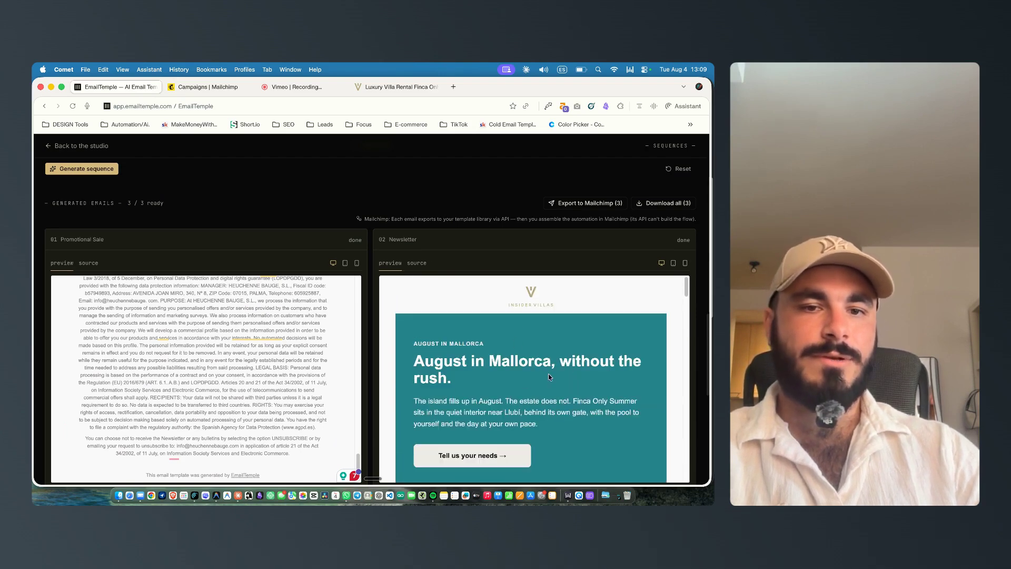
{"action": "scroll", "coordinate": [500, 379], "scroll_direction": "down", "scroll_amount": 1}
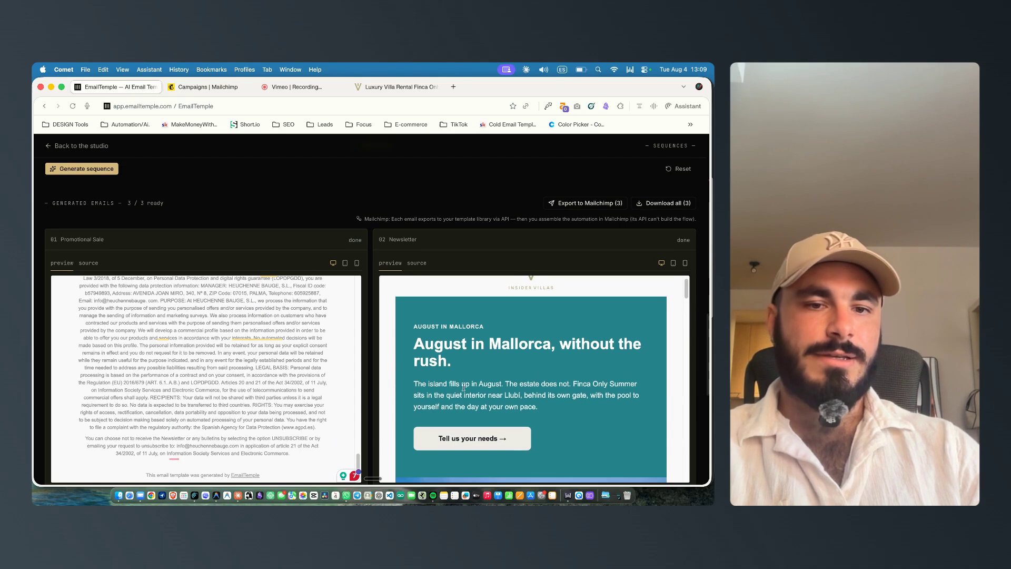
{"action": "scroll", "coordinate": [527, 368], "scroll_direction": "down", "scroll_amount": 8}
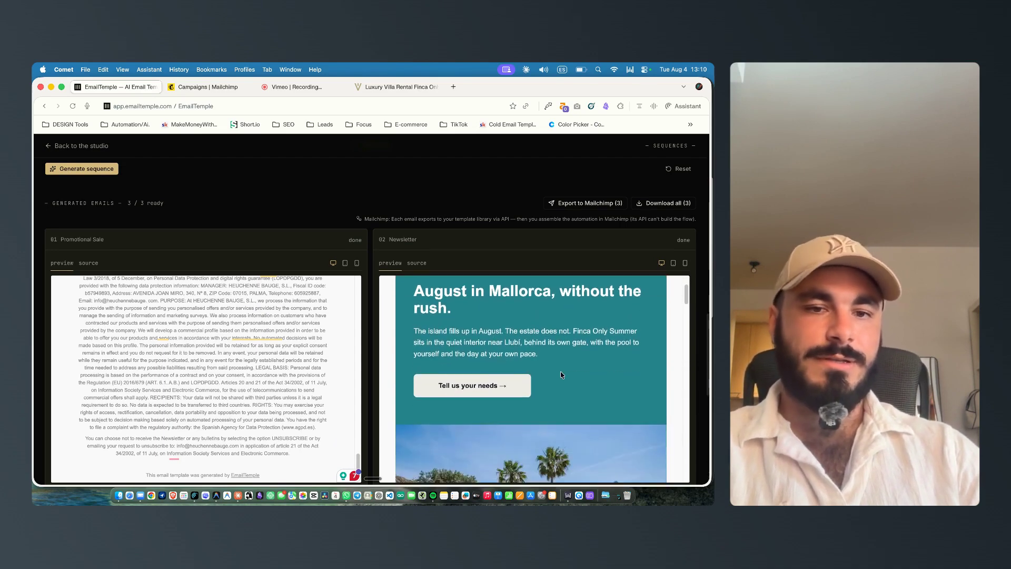
{"action": "scroll", "coordinate": [583, 358], "scroll_direction": "down", "scroll_amount": 5}
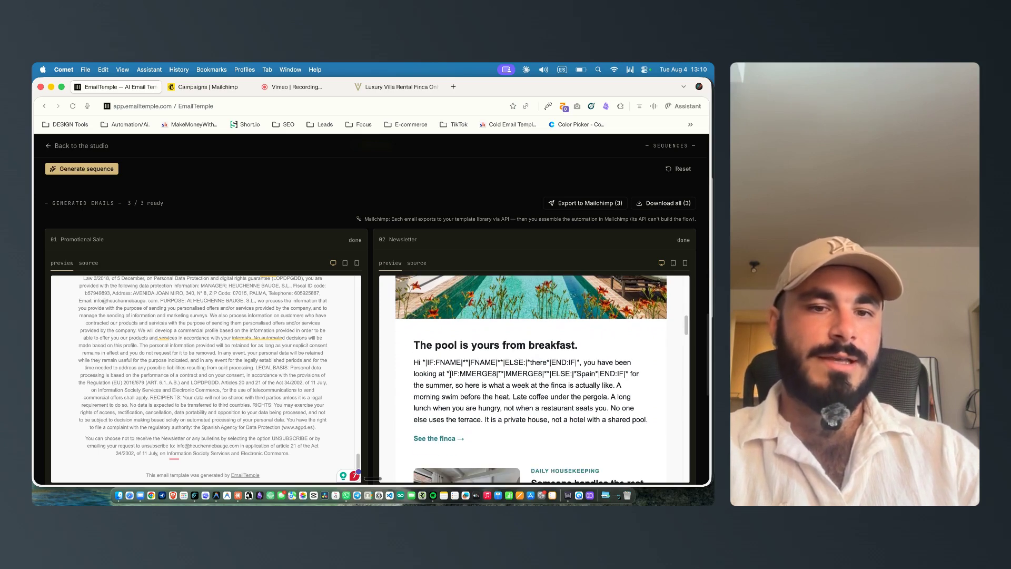
{"action": "left_click_drag", "start_coordinate": [460, 373], "coordinate": [550, 373]}
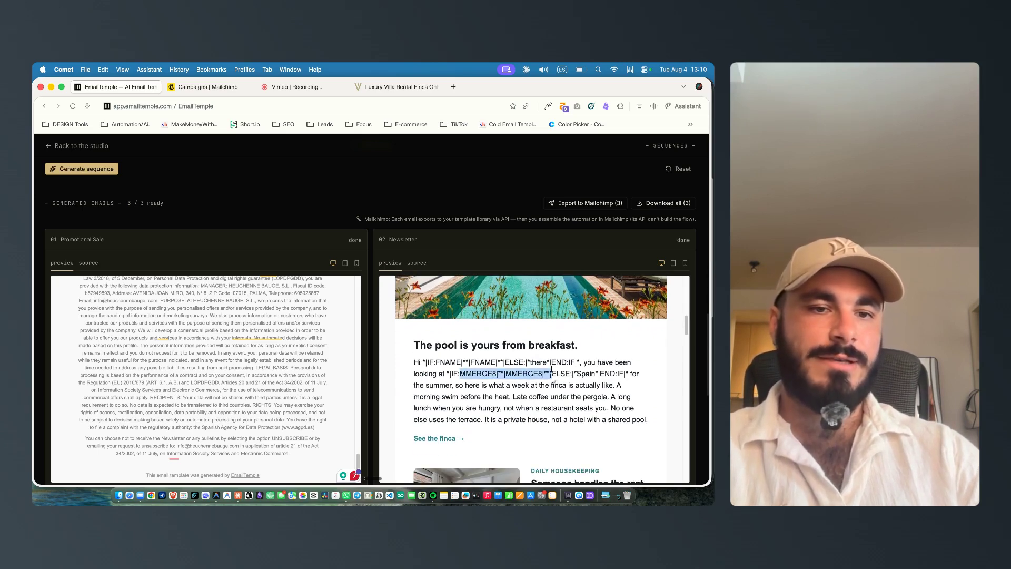
{"action": "scroll", "coordinate": [466, 363], "scroll_direction": "down", "scroll_amount": 1}
{"action": "scroll", "coordinate": [484, 355], "scroll_direction": "down", "scroll_amount": 1}
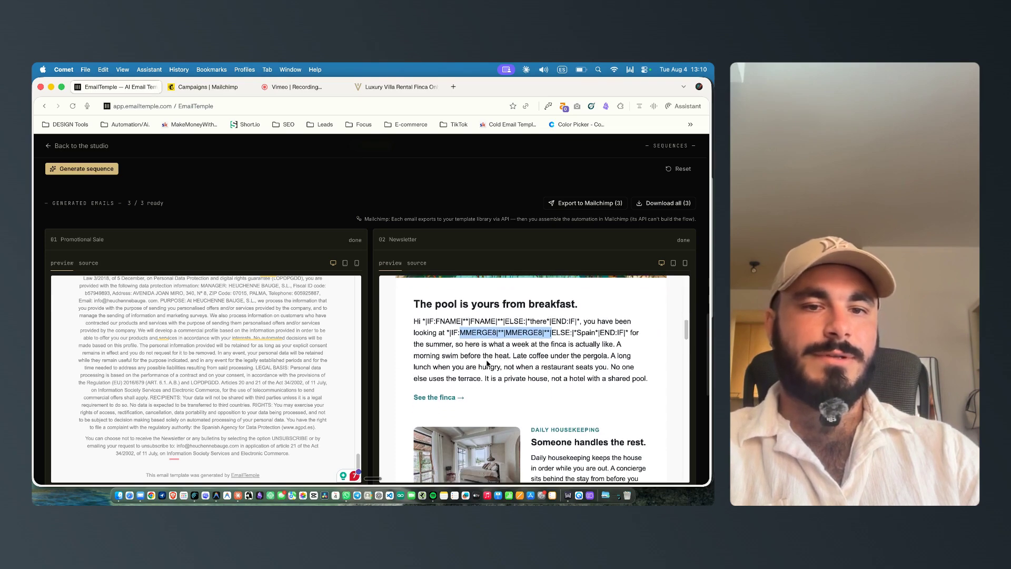
{"action": "scroll", "coordinate": [520, 352], "scroll_direction": "down", "scroll_amount": 5}
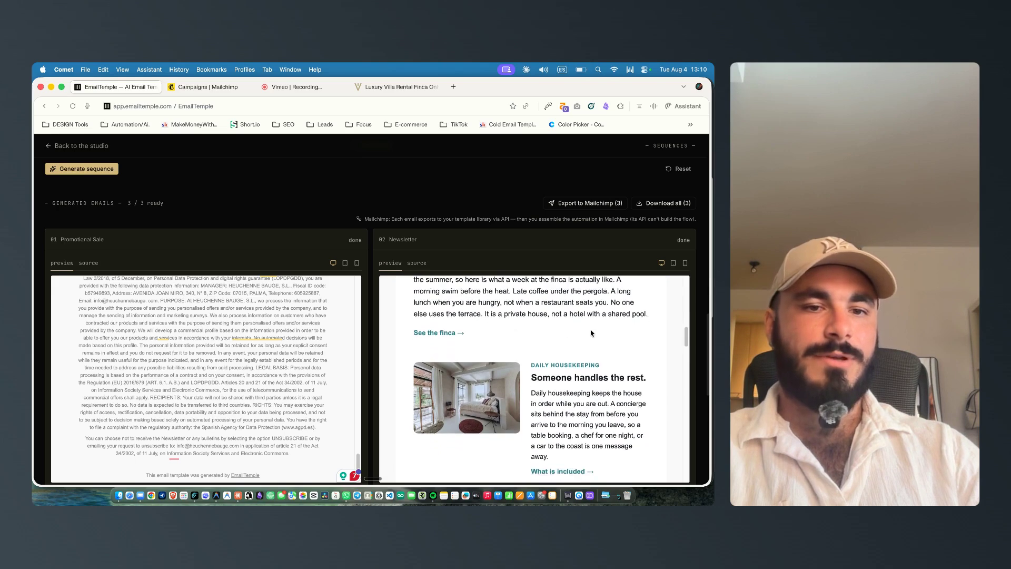
{"action": "scroll", "coordinate": [565, 356], "scroll_direction": "down", "scroll_amount": 4}
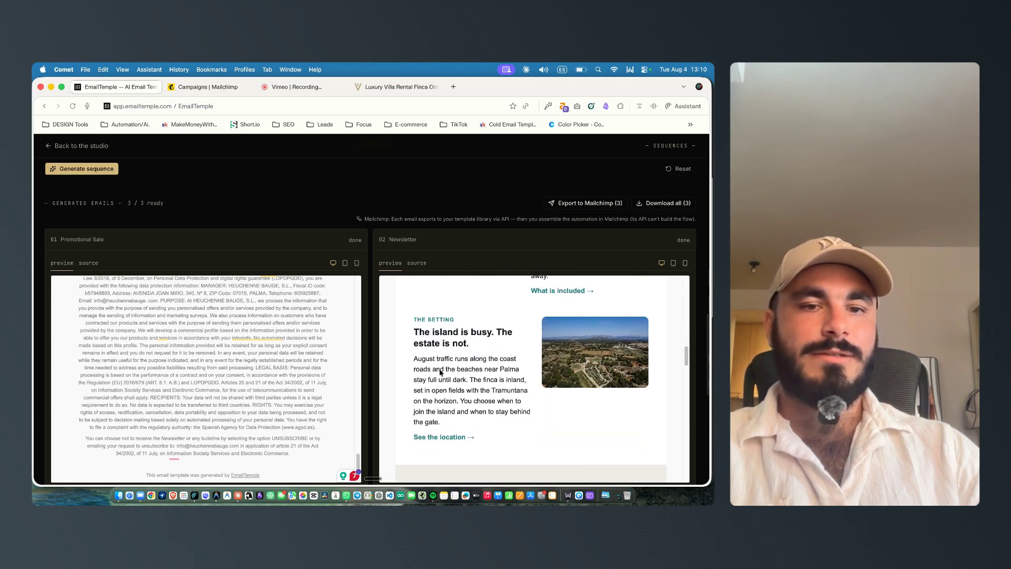
{"action": "scroll", "coordinate": [436, 372], "scroll_direction": "down", "scroll_amount": 3}
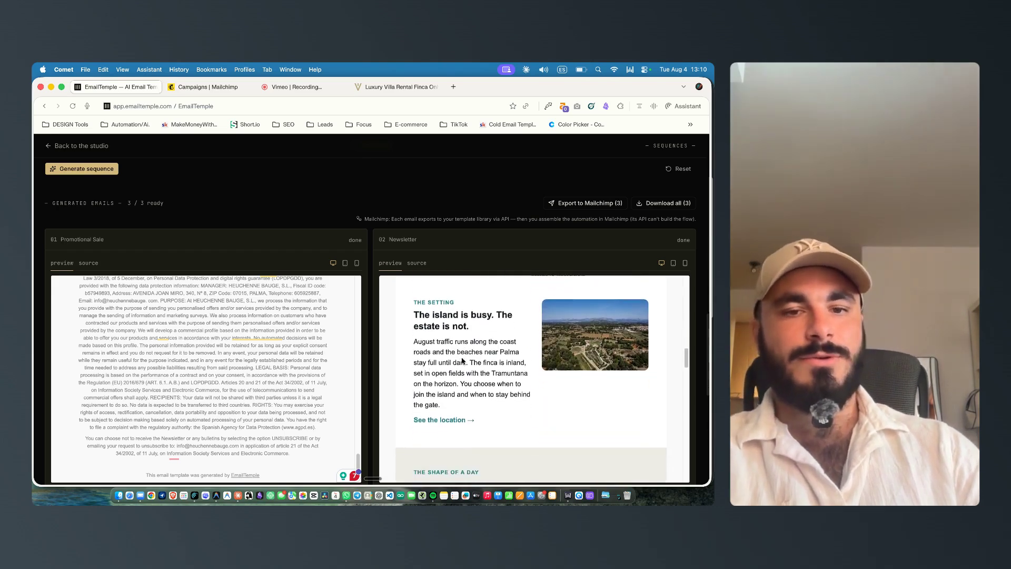
{"action": "scroll", "coordinate": [488, 363], "scroll_direction": "down", "scroll_amount": 4}
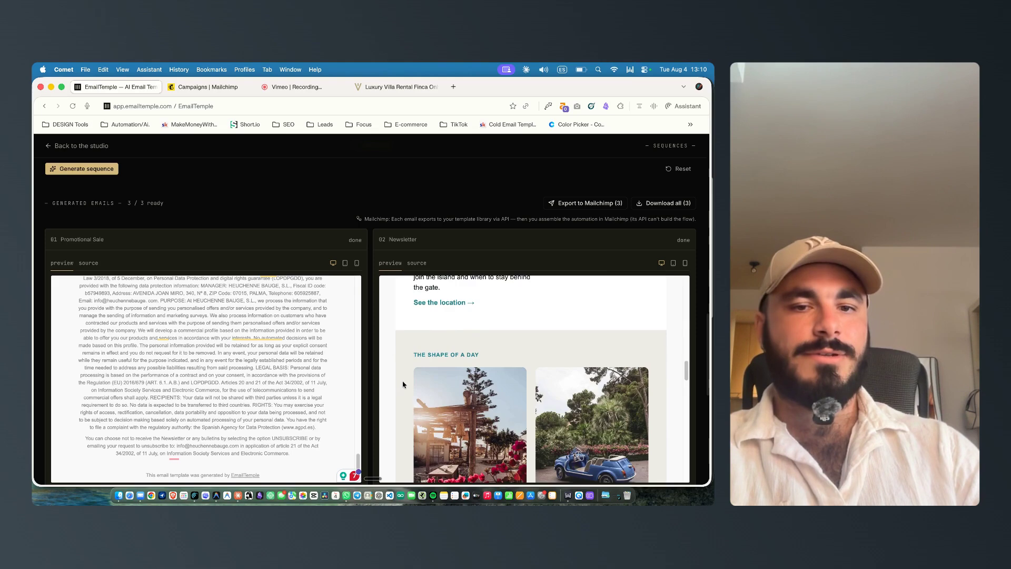
{"action": "scroll", "coordinate": [406, 379], "scroll_direction": "down", "scroll_amount": 3}
{"action": "scroll", "coordinate": [430, 349], "scroll_direction": "up", "scroll_amount": 3}
{"action": "scroll", "coordinate": [514, 392], "scroll_direction": "down", "scroll_amount": 2}
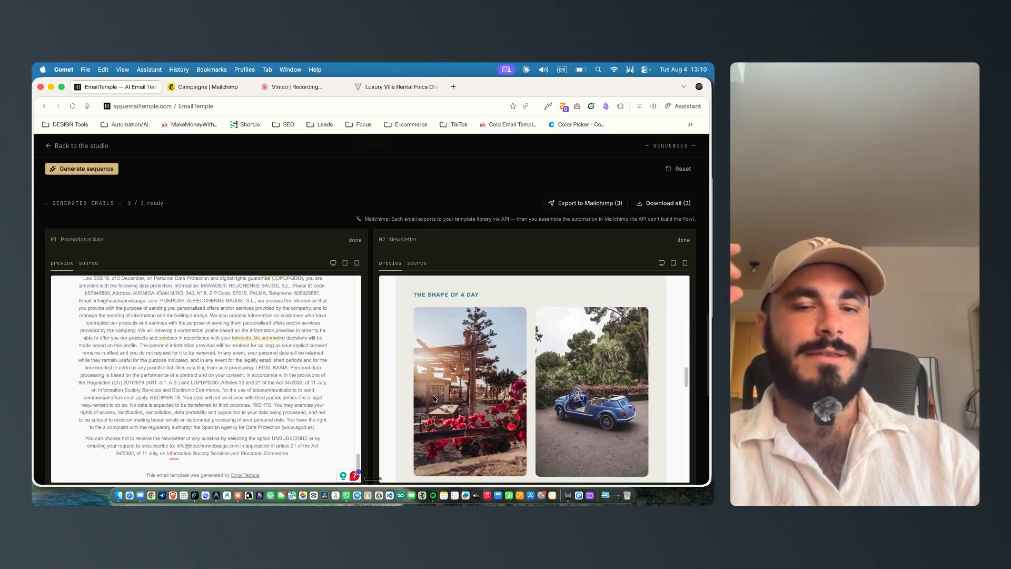
{"action": "scroll", "coordinate": [436, 395], "scroll_direction": "down", "scroll_amount": 1}
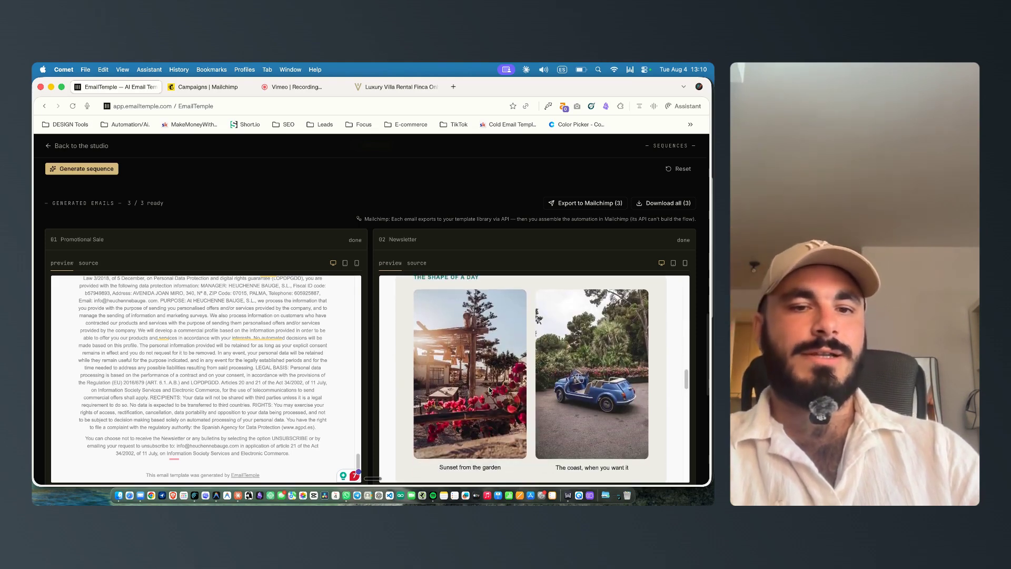
{"action": "scroll", "coordinate": [547, 358], "scroll_direction": "down", "scroll_amount": 1}
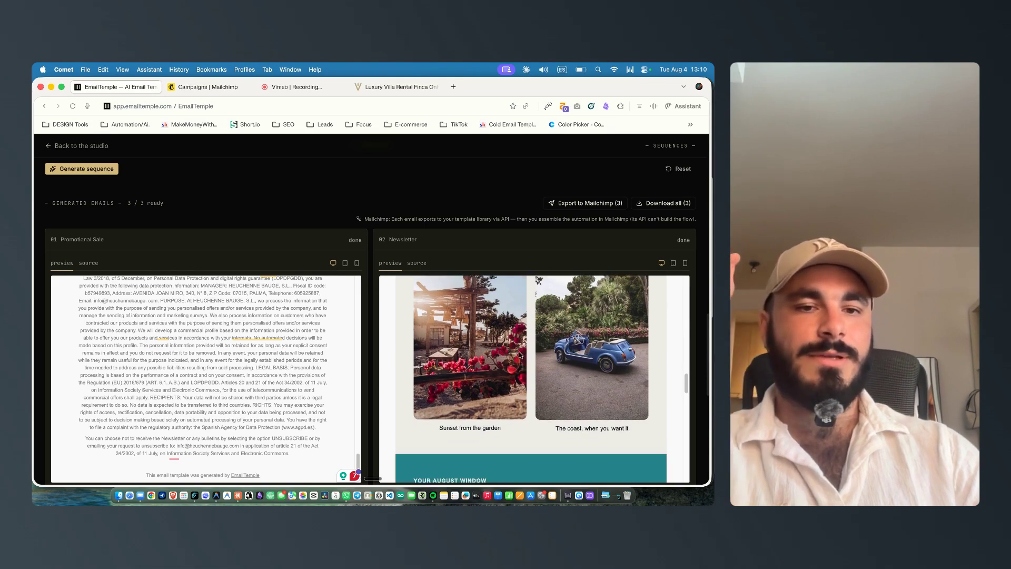
{"action": "scroll", "coordinate": [580, 358], "scroll_direction": "up", "scroll_amount": 1}
{"action": "scroll", "coordinate": [528, 356], "scroll_direction": "down", "scroll_amount": 3}
{"action": "scroll", "coordinate": [528, 355], "scroll_direction": "down", "scroll_amount": 2}
{"action": "scroll", "coordinate": [406, 308], "scroll_direction": "up", "scroll_amount": 1}
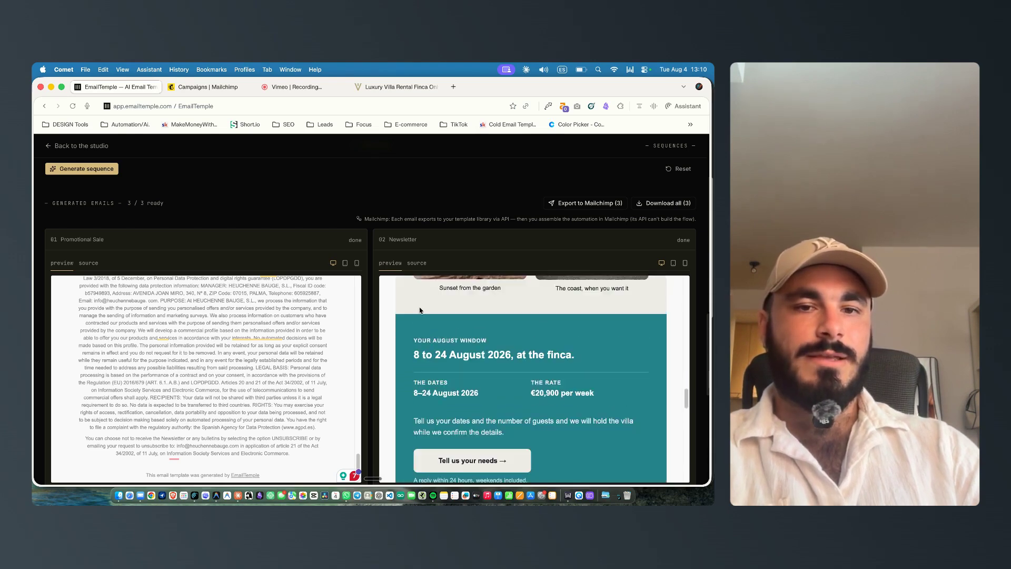
{"action": "left_click_drag", "start_coordinate": [414, 338], "coordinate": [493, 356]}
{"action": "scroll", "coordinate": [503, 342], "scroll_direction": "down", "scroll_amount": 5}
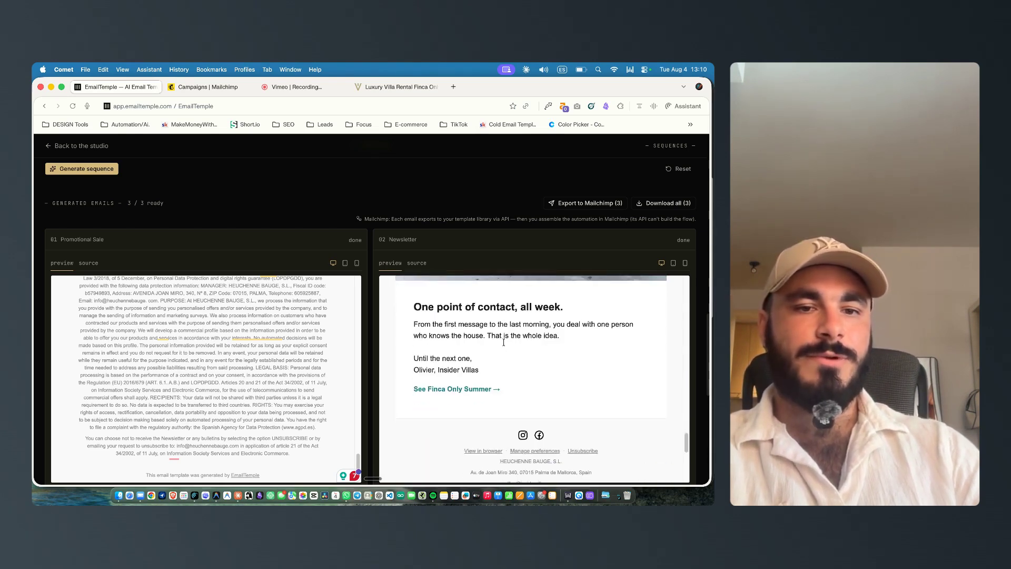
{"action": "scroll", "coordinate": [451, 399], "scroll_direction": "up", "scroll_amount": 5}
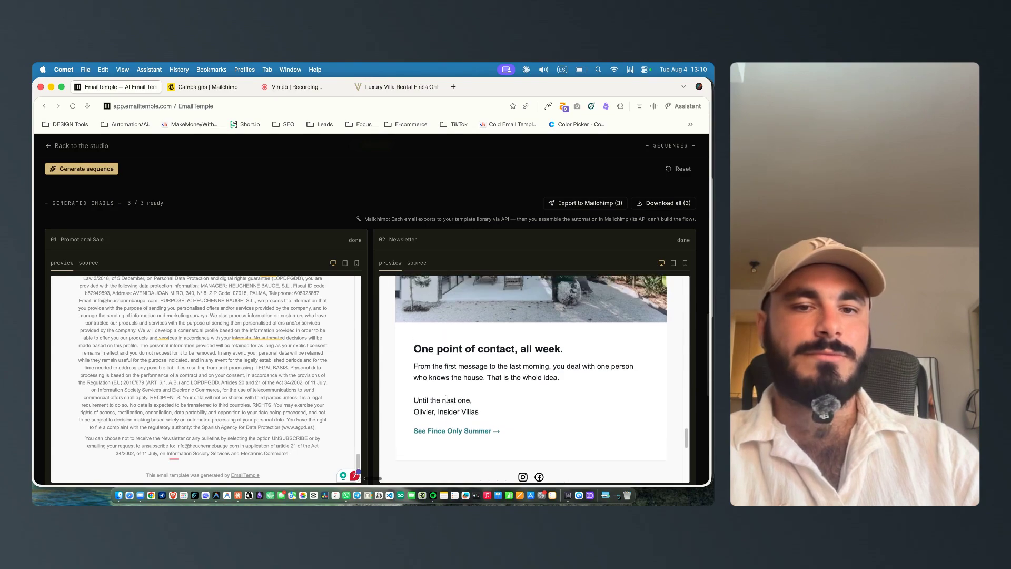
{"action": "scroll", "coordinate": [373, 380], "scroll_direction": "up", "scroll_amount": 3}
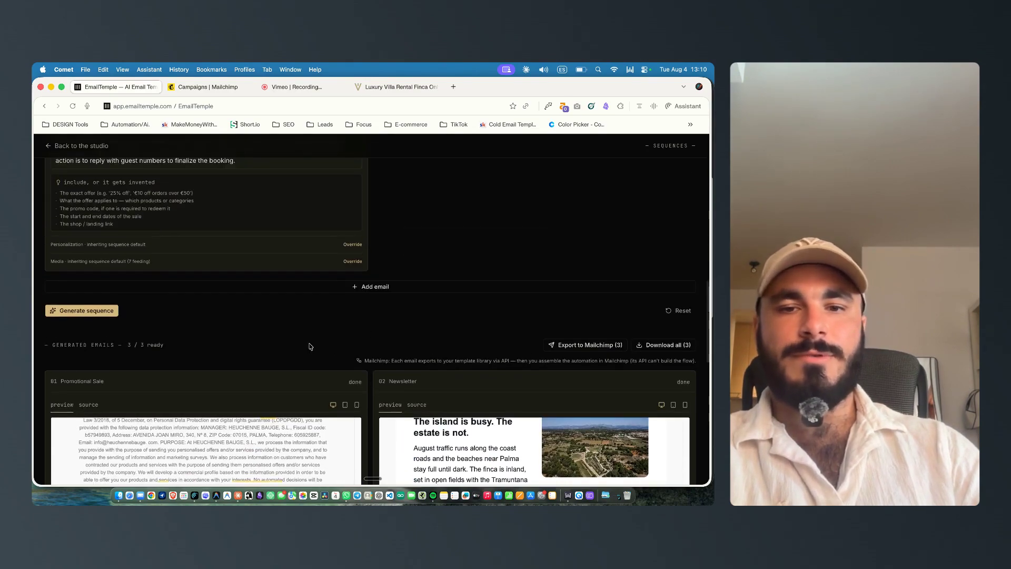
{"action": "scroll", "coordinate": [310, 346], "scroll_direction": "down", "scroll_amount": 3}
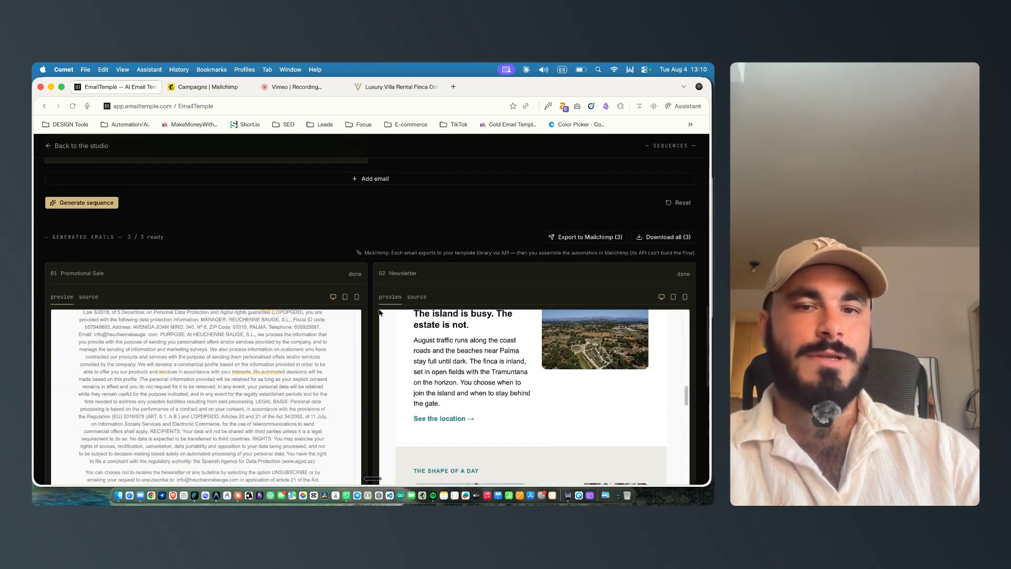
{"action": "scroll", "coordinate": [474, 399], "scroll_direction": "up", "scroll_amount": 10}
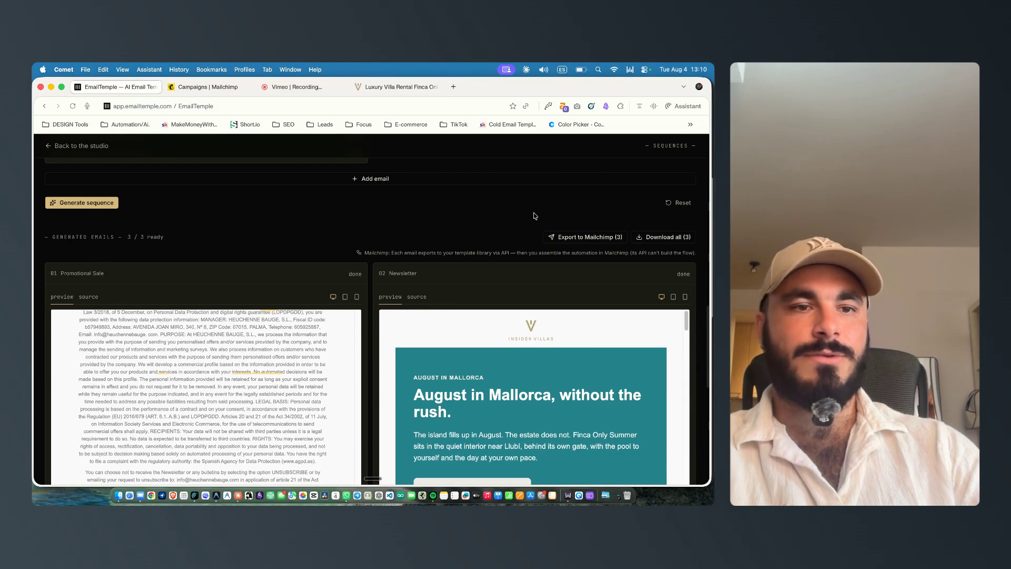
Step: Export all three generated emails to Mailchimp
{"action": "left_click", "coordinate": [578, 239]}
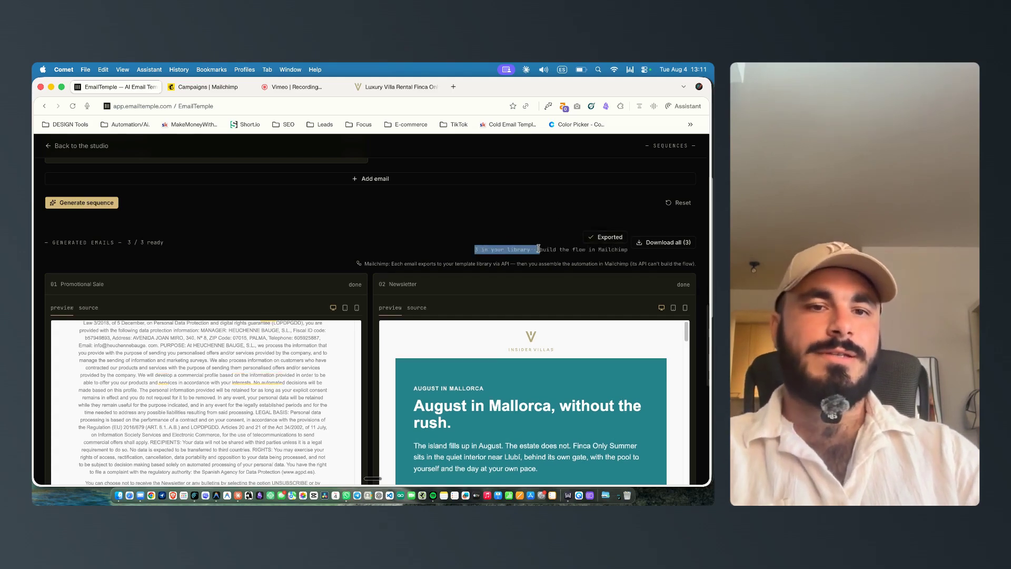
{"action": "left_click_drag", "start_coordinate": [485, 250], "coordinate": [523, 251]}
{"action": "left_click", "coordinate": [583, 247]}
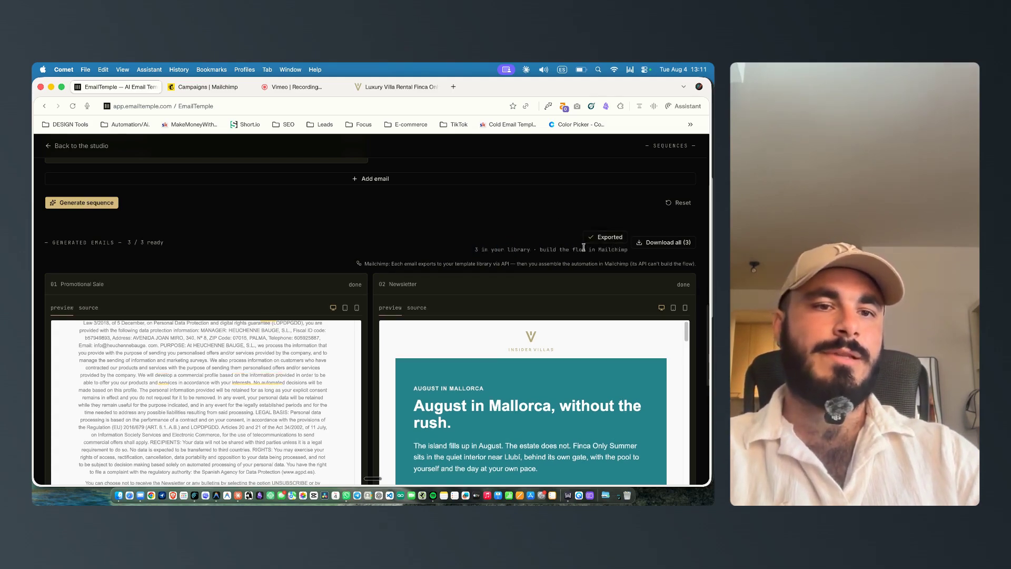
{"action": "scroll", "coordinate": [517, 258], "scroll_direction": "up", "scroll_amount": 2}
Step: Switch to Mailchimp and create a new email from the saved template Insider Villas · The Offer 01
{"action": "left_click", "coordinate": [186, 89]}
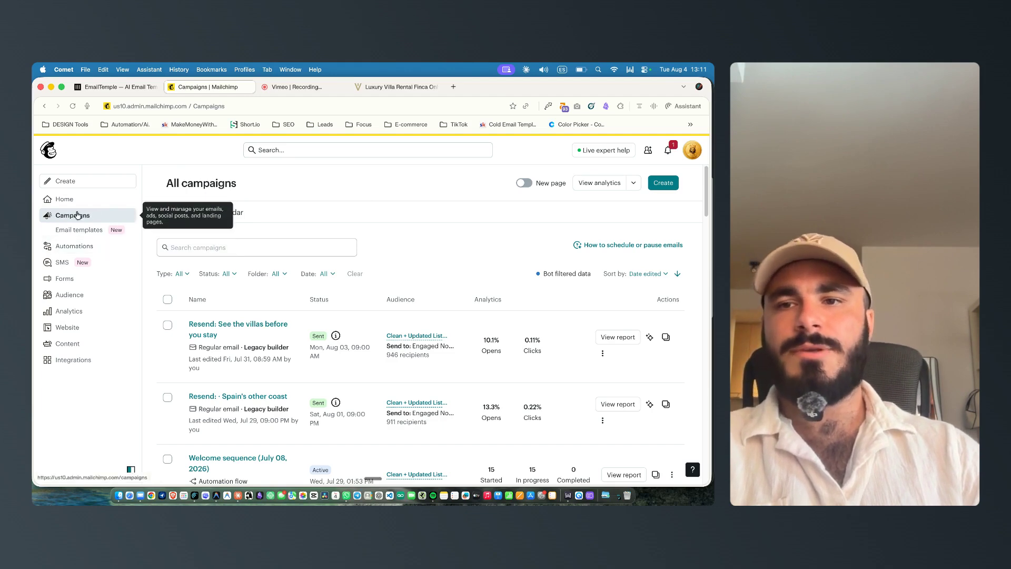
{"action": "left_click", "coordinate": [66, 230]}
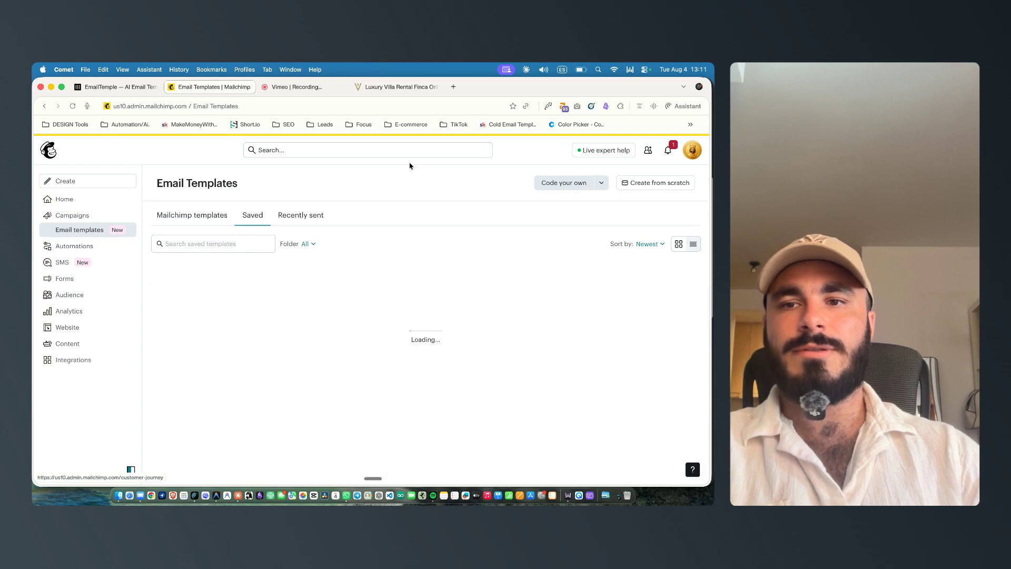
{"action": "left_click", "coordinate": [71, 105]}
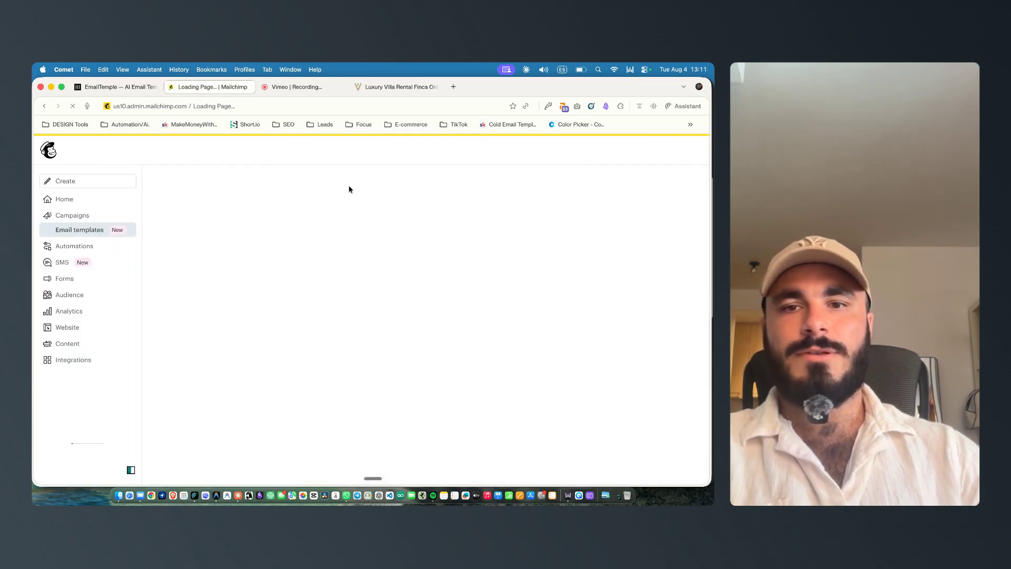
{"action": "scroll", "coordinate": [338, 273], "scroll_direction": "down", "scroll_amount": 2}
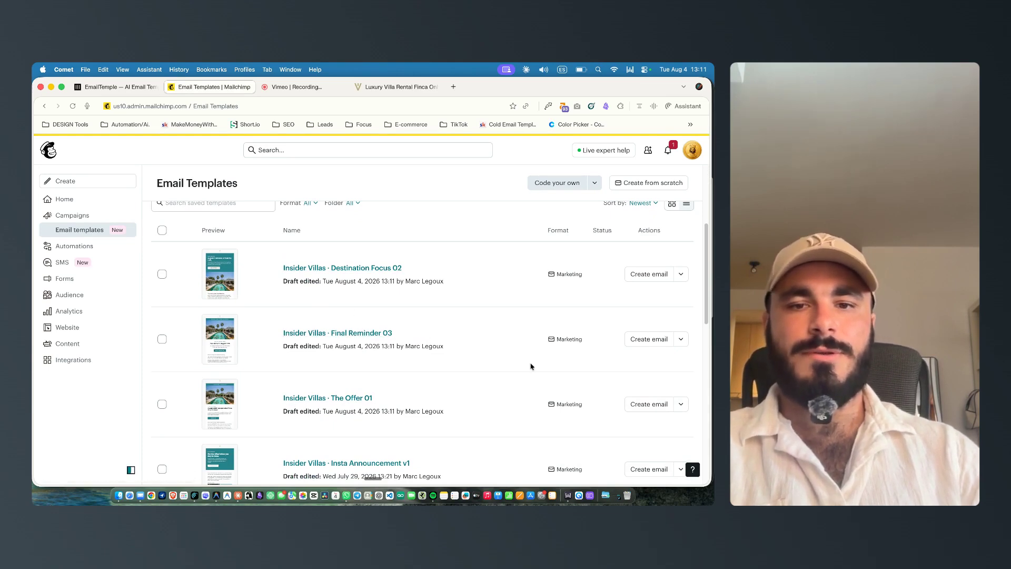
{"action": "scroll", "coordinate": [532, 363], "scroll_direction": "down", "scroll_amount": 1}
{"action": "scroll", "coordinate": [240, 343], "scroll_direction": "up", "scroll_amount": 1}
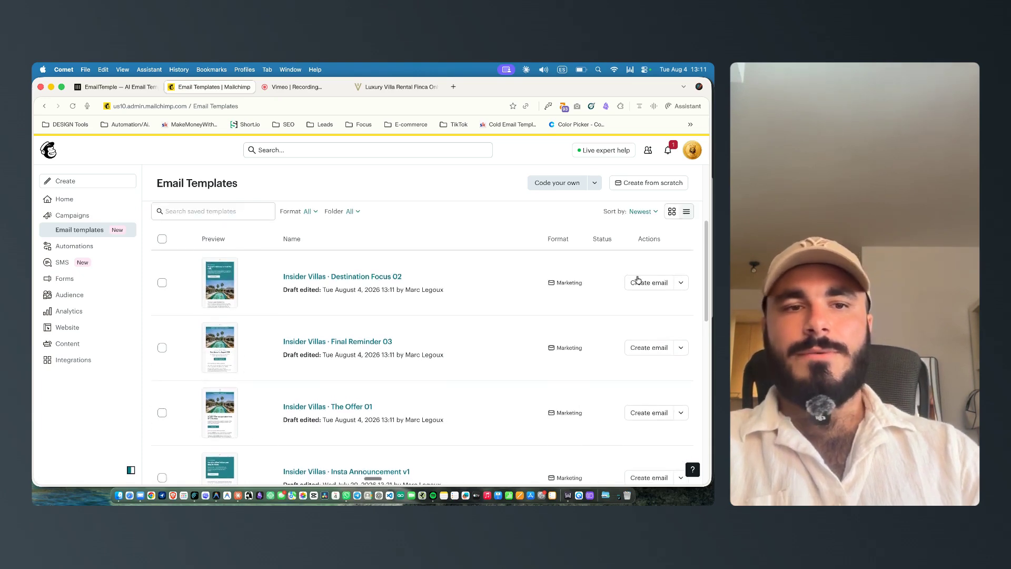
{"action": "scroll", "coordinate": [369, 296], "scroll_direction": "down", "scroll_amount": 1}
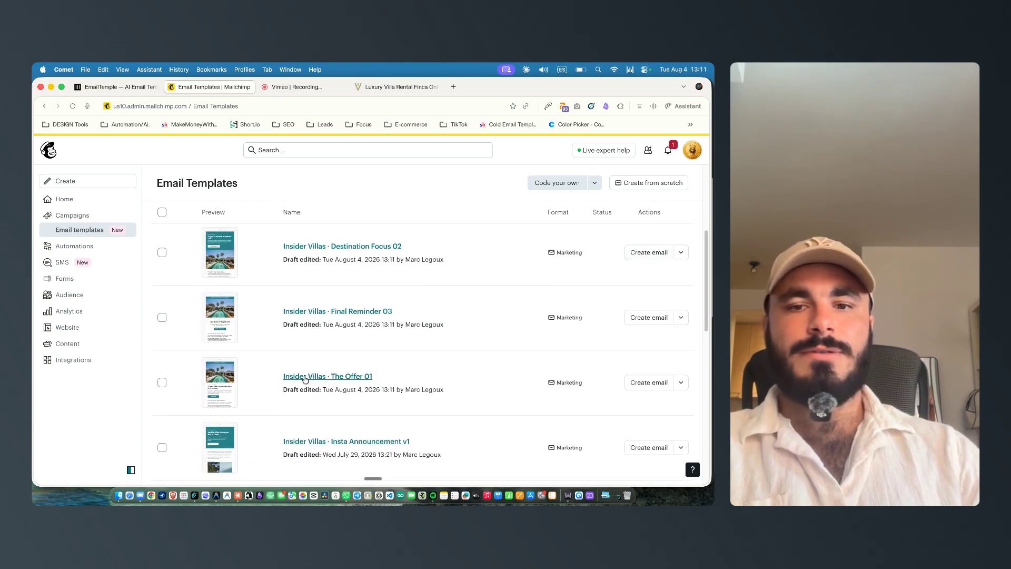
{"action": "left_click", "coordinate": [658, 387]}
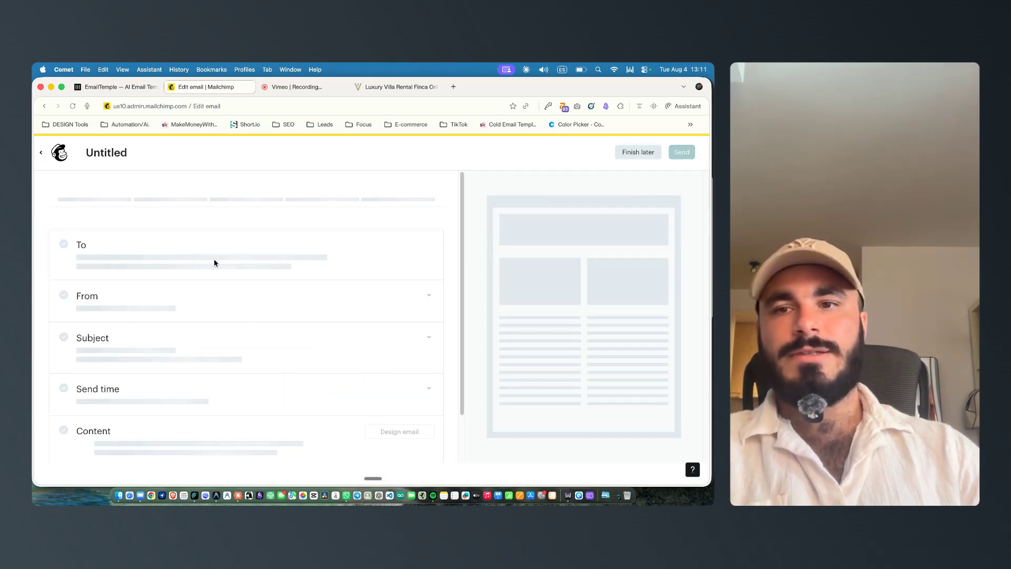
Step: Set the email's recipients to the segment Interested in: Spain, Menorca, or Mallorca and save
{"action": "left_click", "coordinate": [323, 242]}
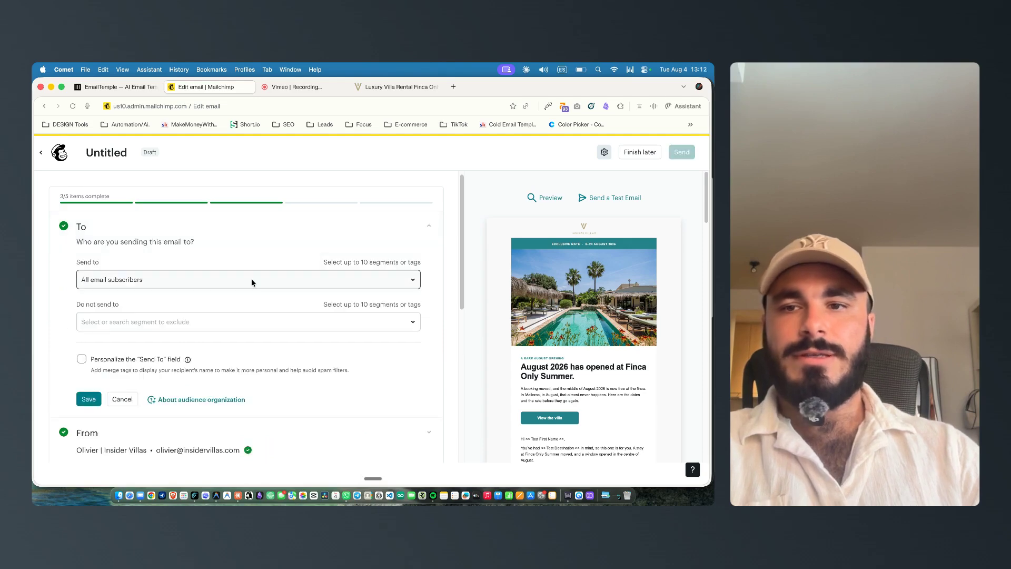
{"action": "left_click", "coordinate": [252, 283]}
{"action": "left_click", "coordinate": [128, 441]}
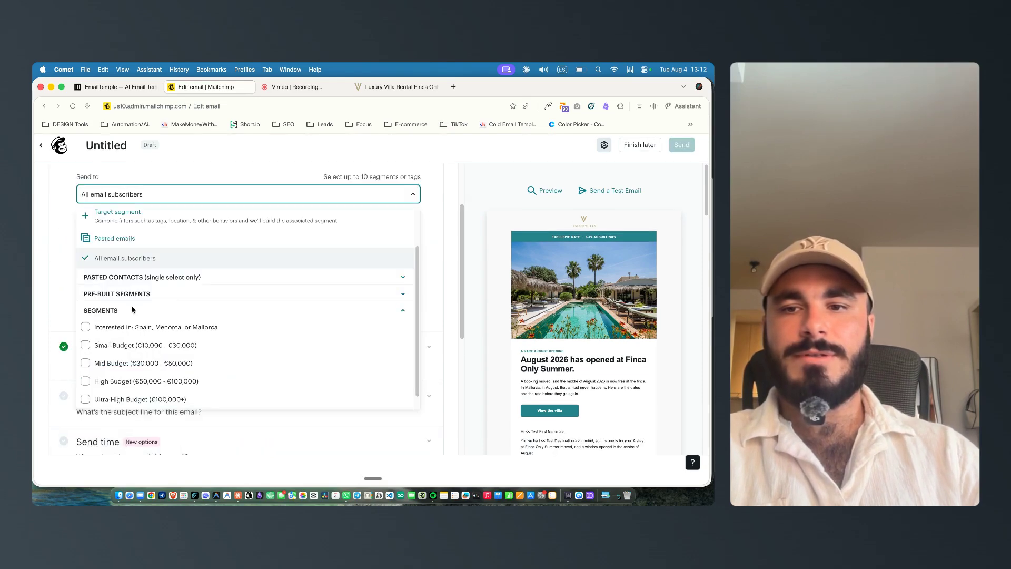
{"action": "left_click", "coordinate": [86, 327]}
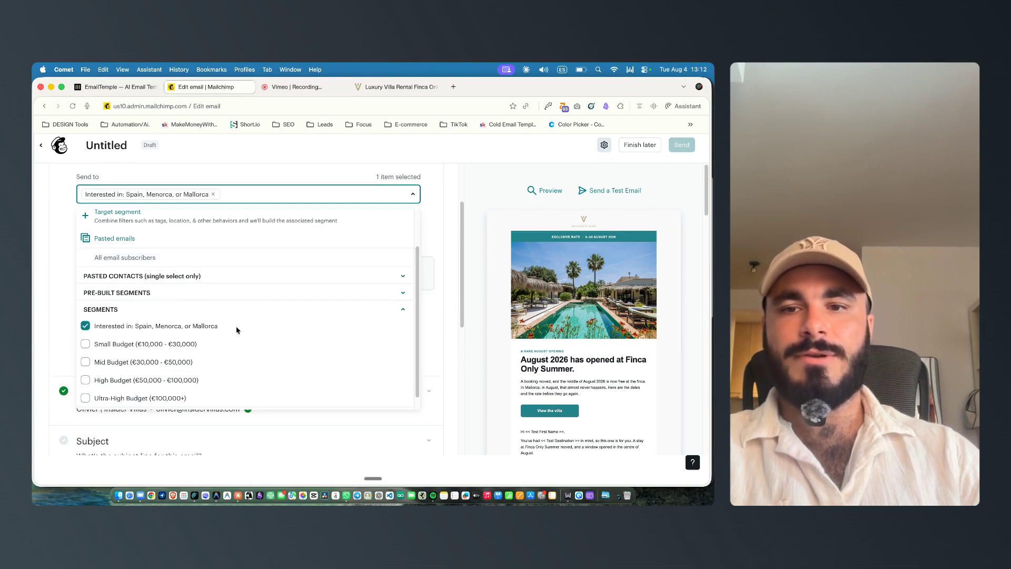
{"action": "left_click", "coordinate": [71, 307]}
{"action": "scroll", "coordinate": [73, 205], "scroll_direction": "down", "scroll_amount": 3}
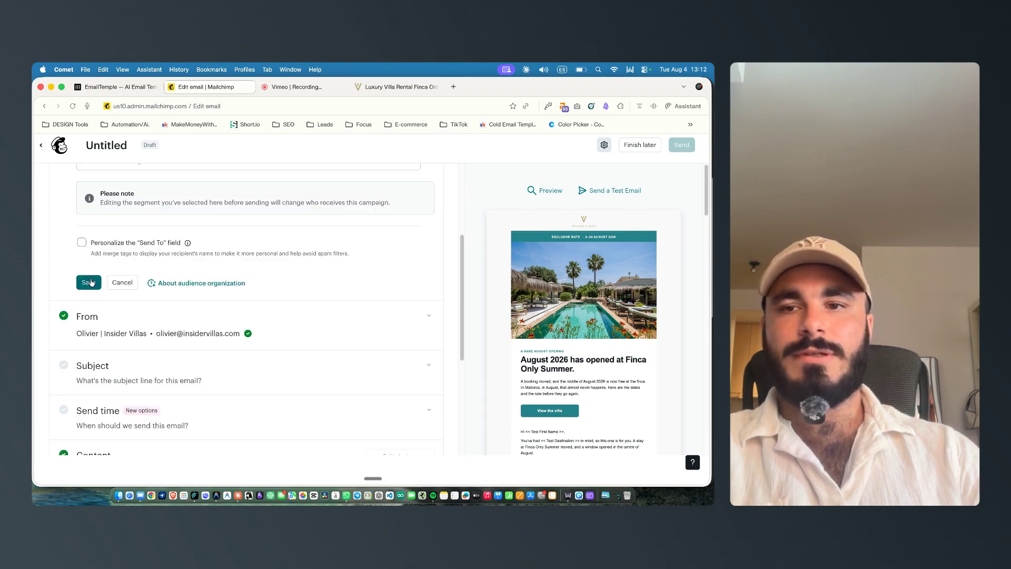
{"action": "left_click", "coordinate": [88, 282]}
Step: Generate subject line options for the first promotional email in EmailTemple
{"action": "left_click", "coordinate": [140, 215]}
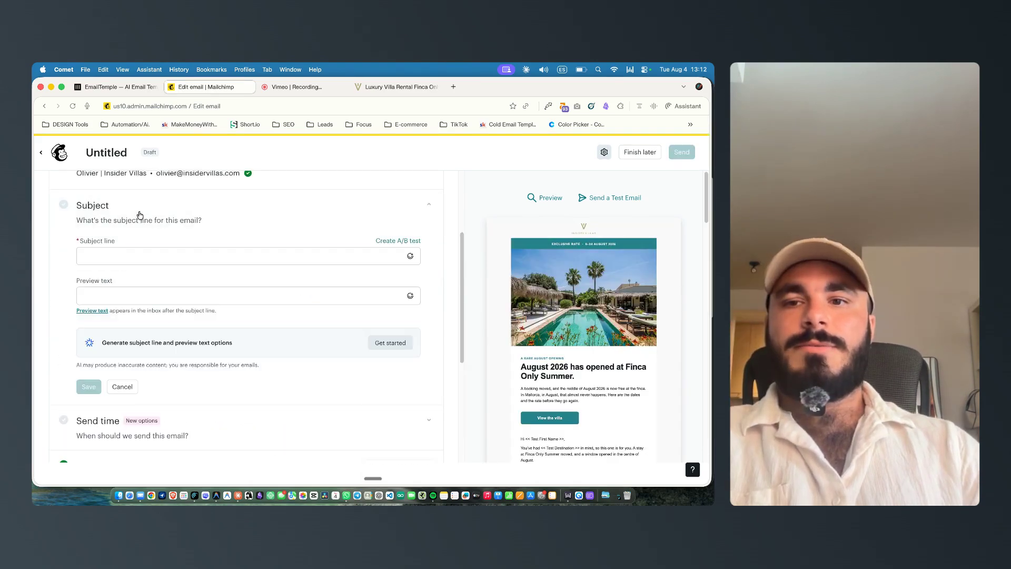
{"action": "left_click", "coordinate": [138, 91]}
{"action": "scroll", "coordinate": [116, 416], "scroll_direction": "down", "scroll_amount": 5}
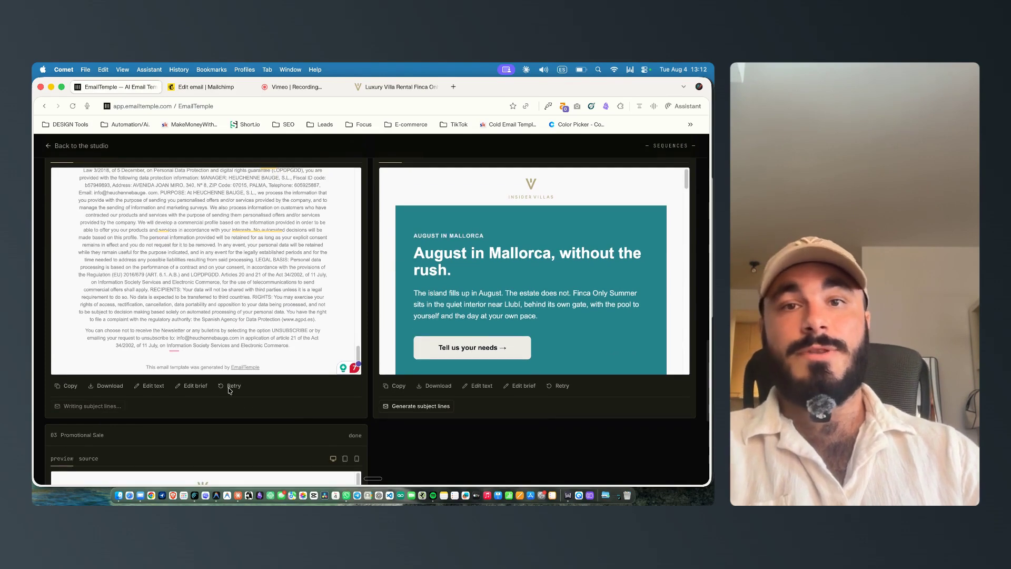
{"action": "scroll", "coordinate": [379, 419], "scroll_direction": "down", "scroll_amount": 8}
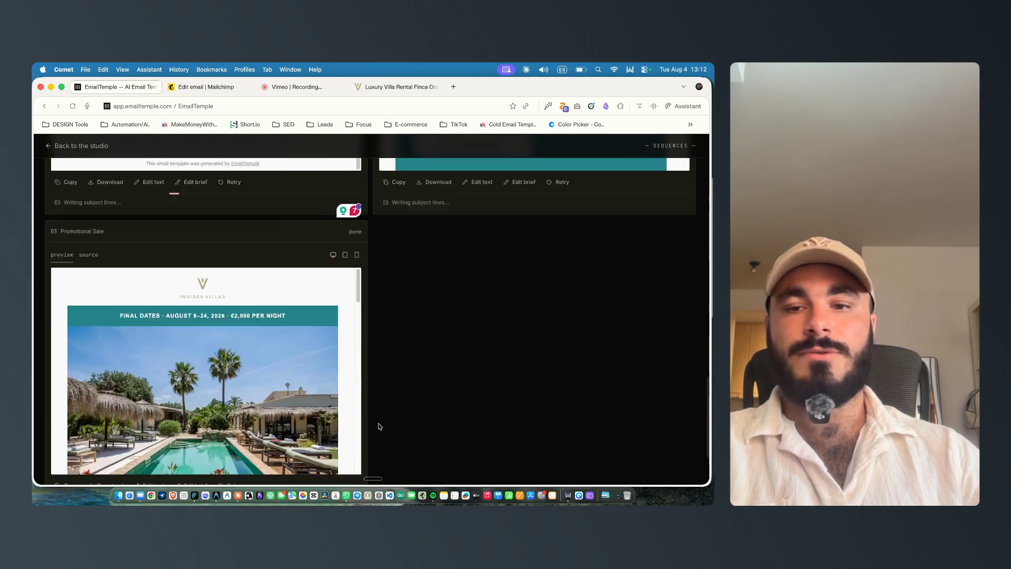
{"action": "left_click", "coordinate": [93, 439]}
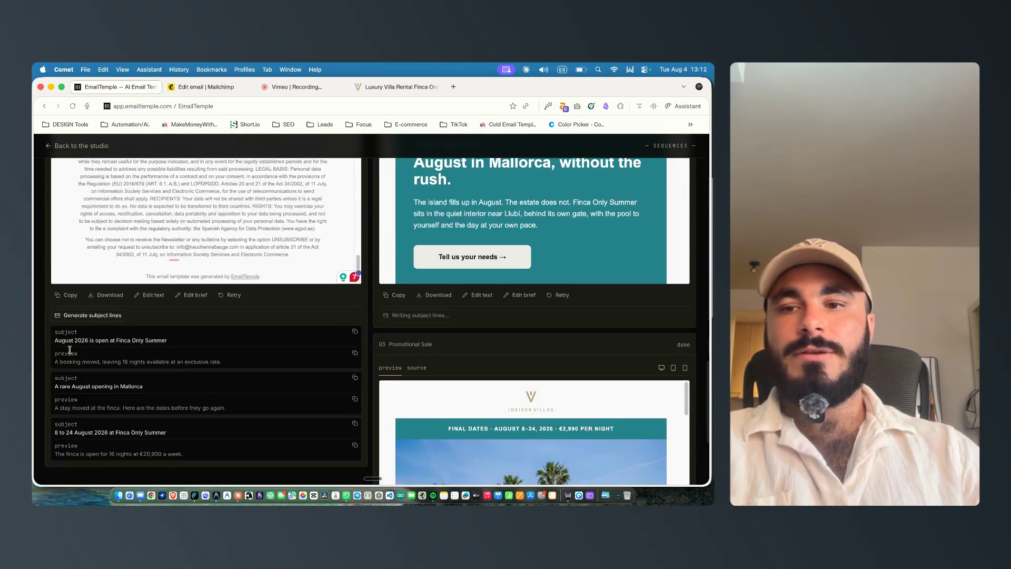
Step: Copy the subject line August 2026 is open at Finca Only Summer into the Mailchimp email's subject
{"action": "left_click_drag", "start_coordinate": [53, 339], "coordinate": [167, 341]}
{"action": "key", "text": "super+c"}
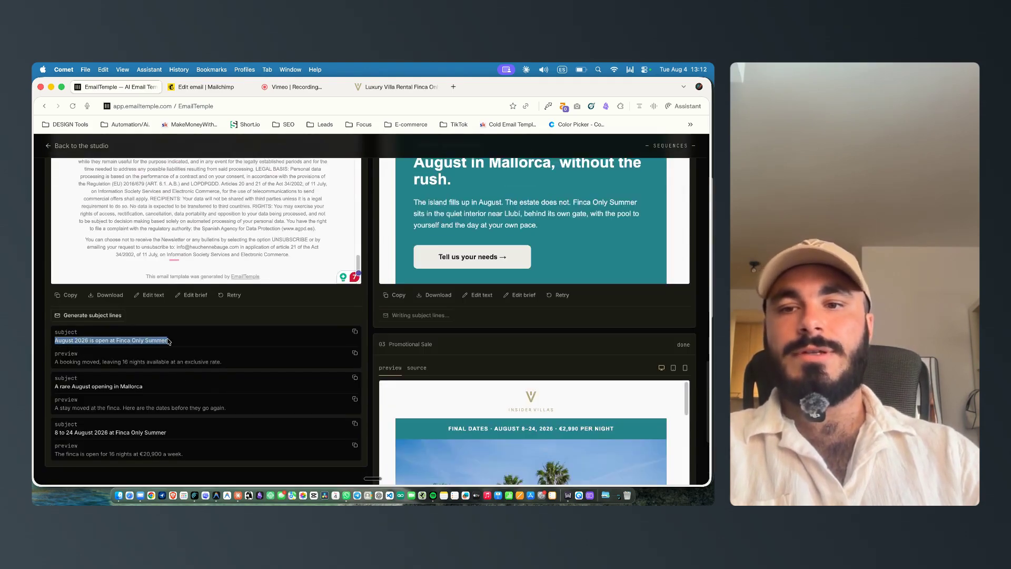
{"action": "scroll", "coordinate": [97, 369], "scroll_direction": "down", "scroll_amount": 1}
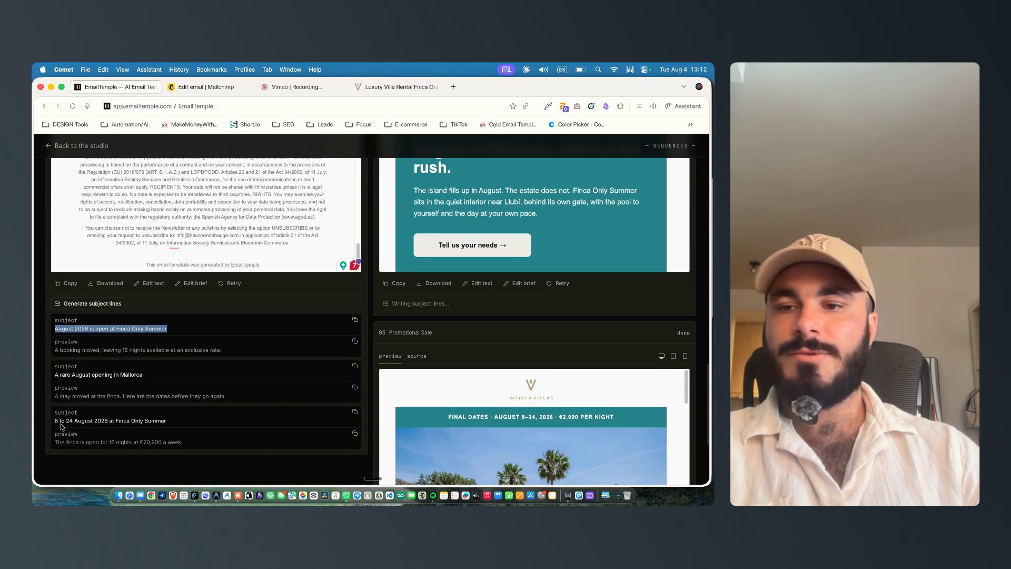
{"action": "left_click_drag", "start_coordinate": [59, 420], "coordinate": [78, 420]}
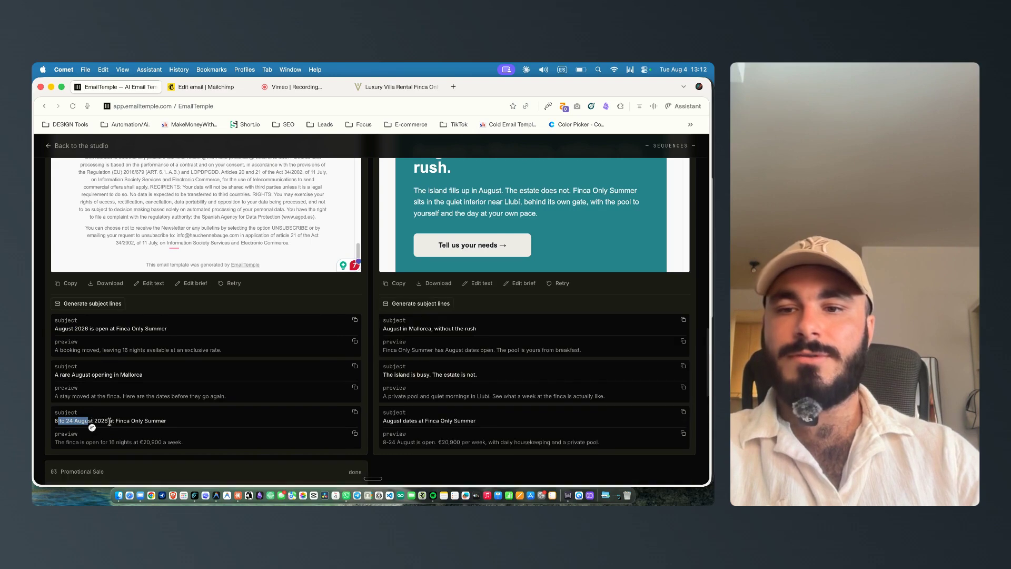
{"action": "scroll", "coordinate": [189, 417], "scroll_direction": "down", "scroll_amount": 1}
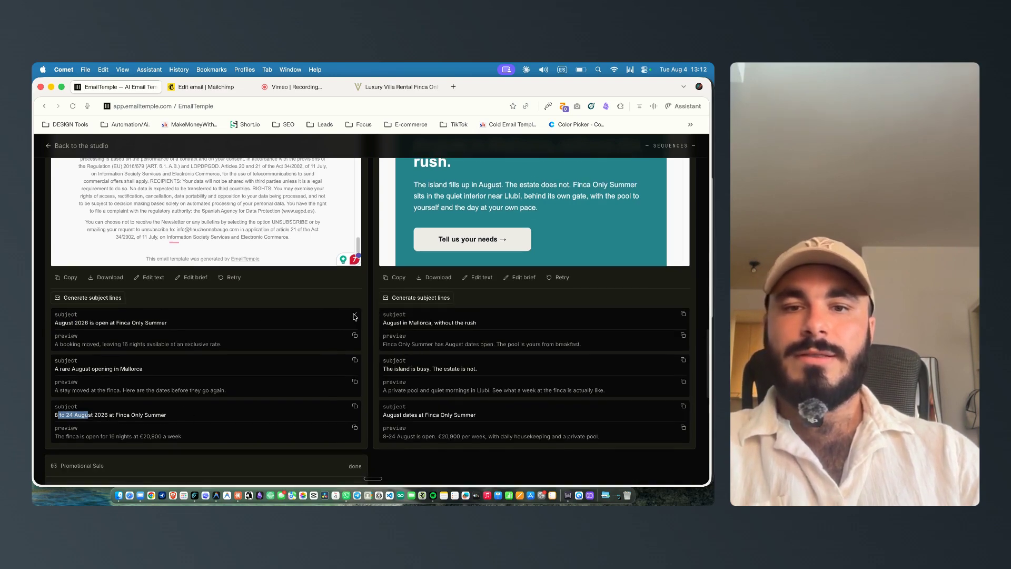
{"action": "left_click", "coordinate": [229, 89]}
{"action": "left_click", "coordinate": [138, 259]}
{"action": "key", "text": "super+v"}
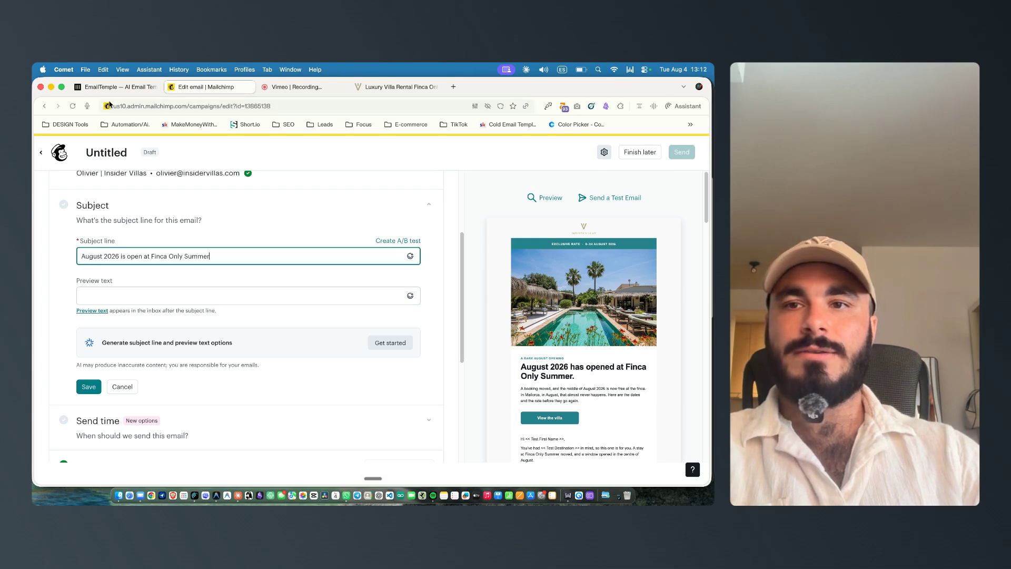
Step: Copy the preview text A booking moved, leaving 16 nights available at an exclusive rate. into the email and save
{"action": "left_click", "coordinate": [151, 87]}
{"action": "left_click", "coordinate": [355, 335]}
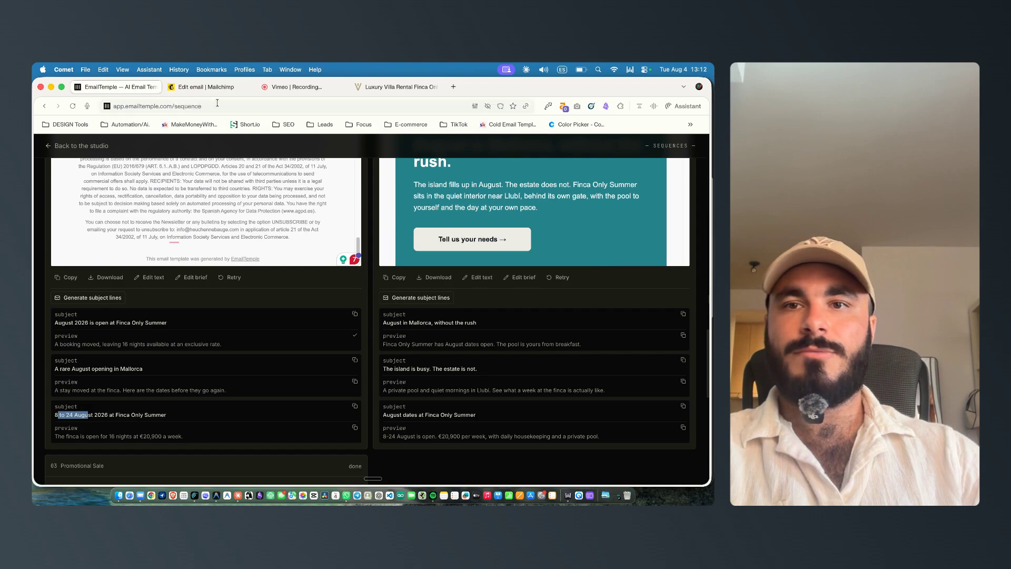
{"action": "left_click", "coordinate": [205, 87]}
{"action": "left_click", "coordinate": [160, 293]}
{"action": "type", "text": "A booking moved, leaving 16 nights available at an exclusive rate."}
{"action": "scroll", "coordinate": [76, 275], "scroll_direction": "down", "scroll_amount": 2}
{"action": "left_click", "coordinate": [89, 337]}
Step: Open the email's design editor in Mailchimp and scroll through the imported layout to review it
{"action": "scroll", "coordinate": [581, 296], "scroll_direction": "down", "scroll_amount": 3}
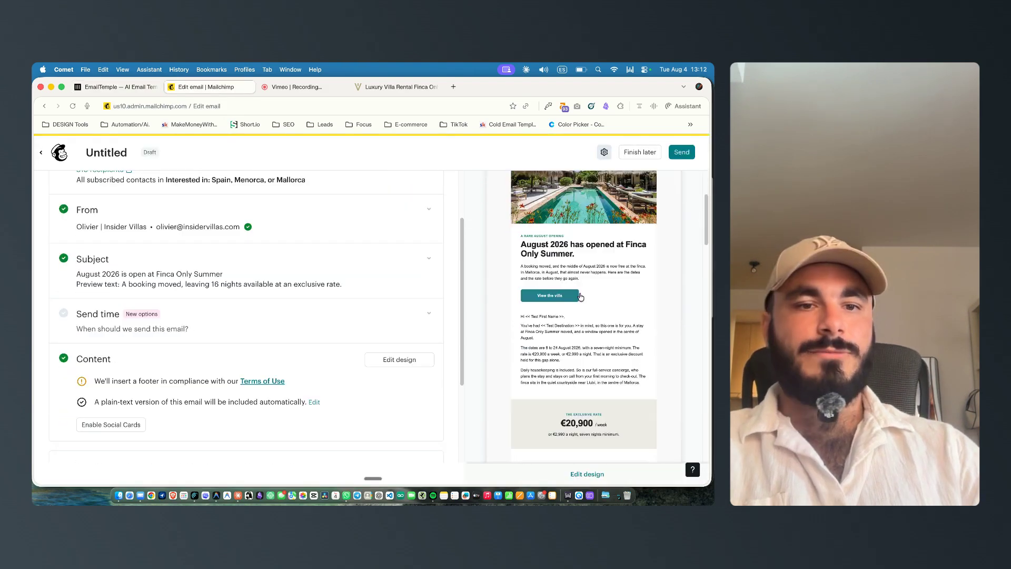
{"action": "left_click", "coordinate": [585, 474]}
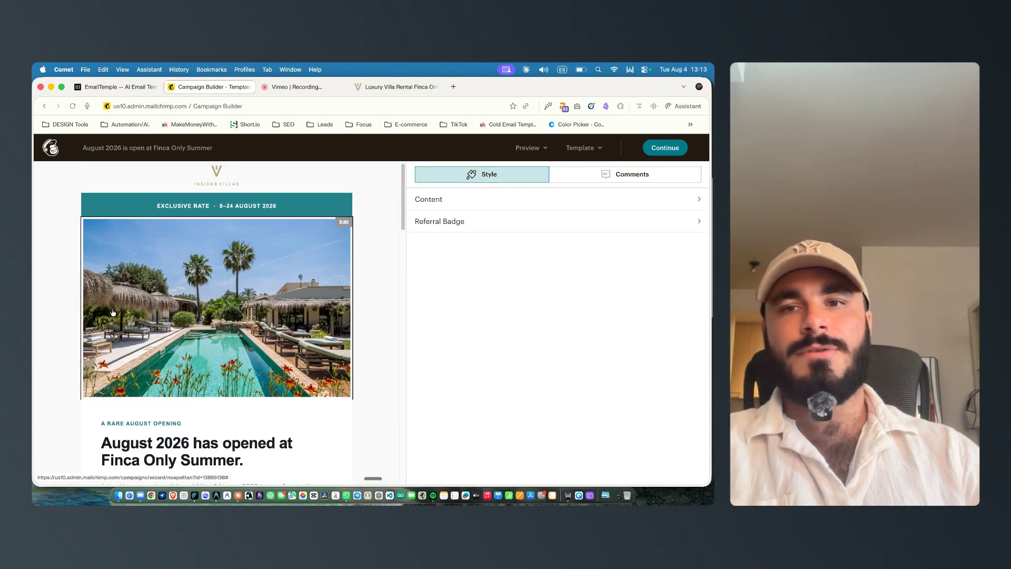
{"action": "scroll", "coordinate": [216, 221], "scroll_direction": "down", "scroll_amount": 5}
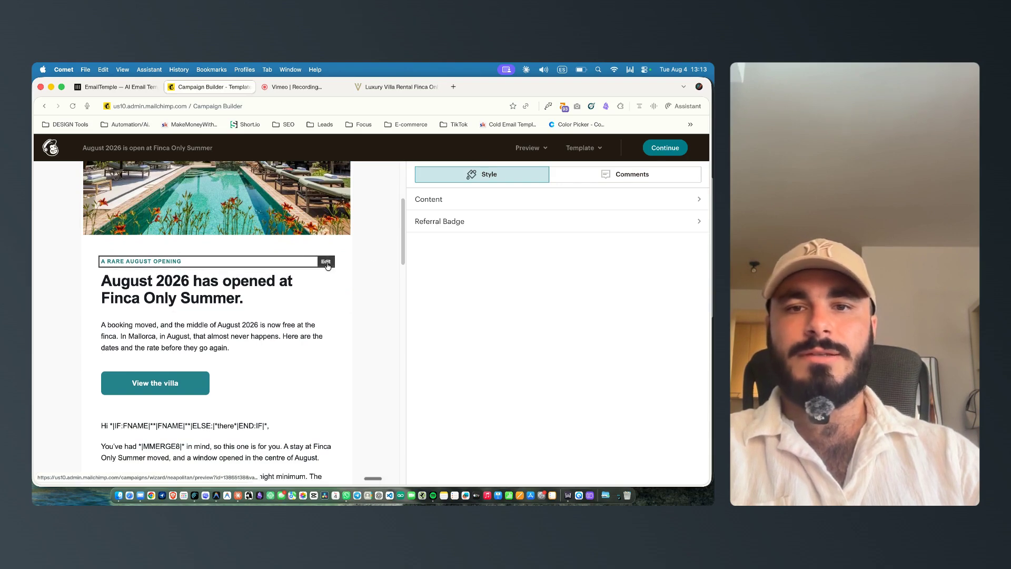
{"action": "scroll", "coordinate": [158, 287], "scroll_direction": "down", "scroll_amount": 2}
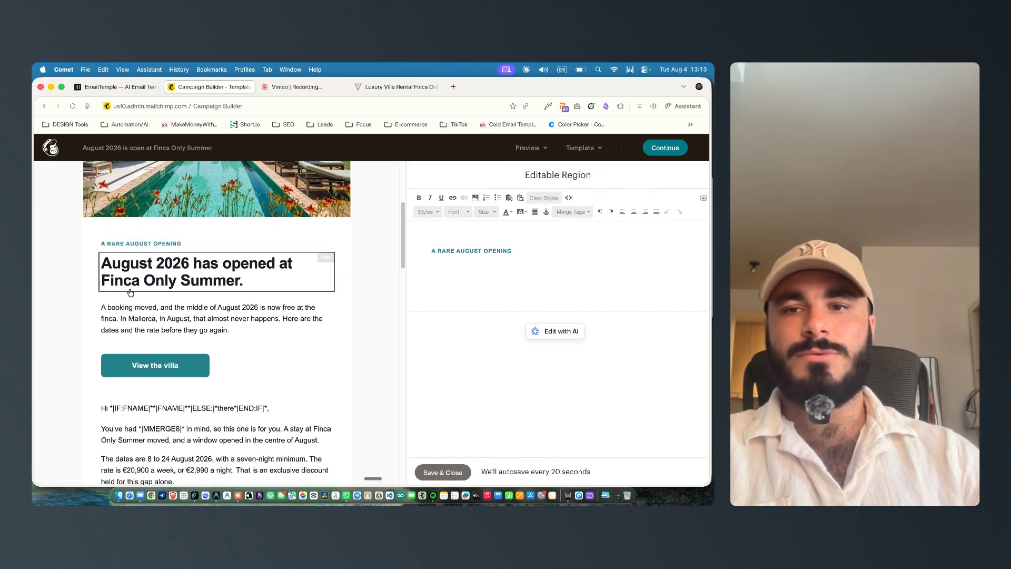
{"action": "scroll", "coordinate": [178, 296], "scroll_direction": "down", "scroll_amount": 10}
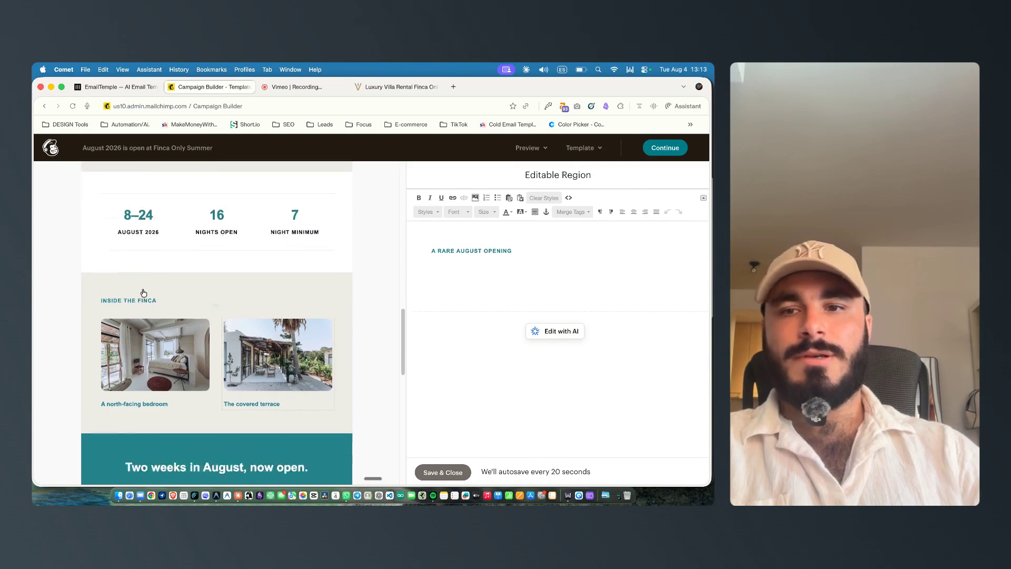
{"action": "scroll", "coordinate": [285, 296], "scroll_direction": "down", "scroll_amount": 2}
{"action": "scroll", "coordinate": [263, 285], "scroll_direction": "up", "scroll_amount": 4}
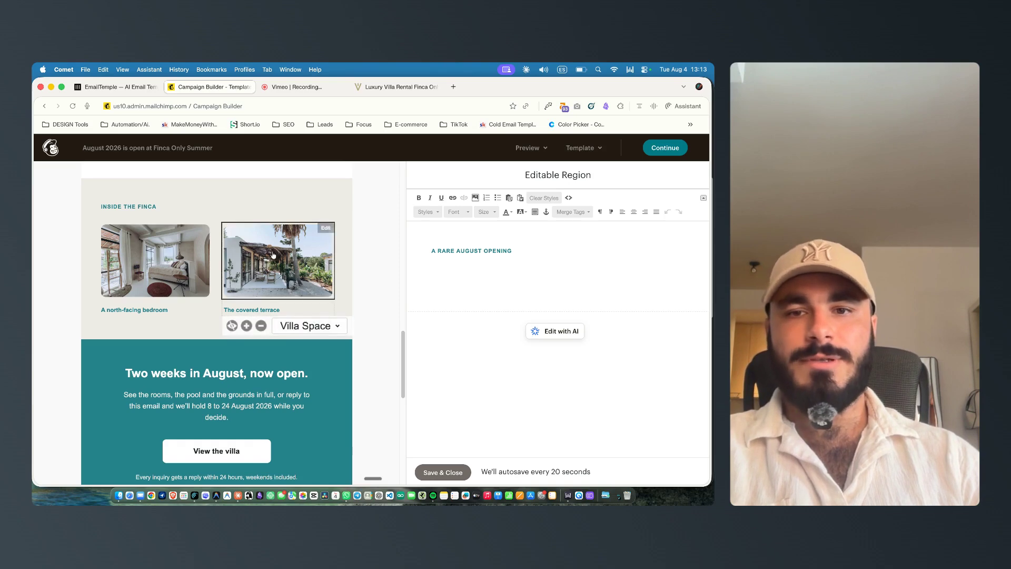
{"action": "left_click", "coordinate": [246, 325]}
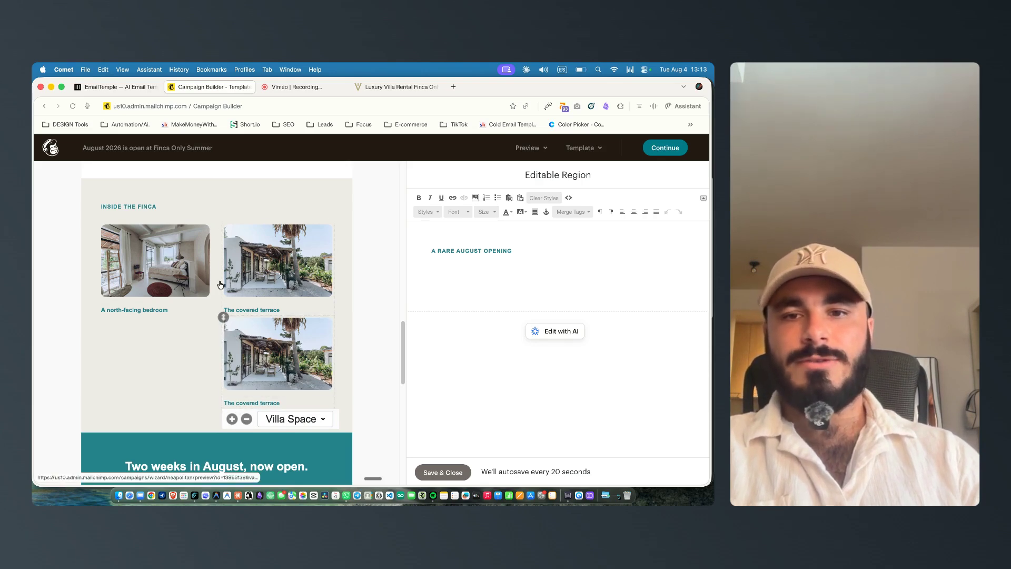
{"action": "scroll", "coordinate": [220, 284], "scroll_direction": "down", "scroll_amount": 4}
{"action": "scroll", "coordinate": [168, 319], "scroll_direction": "up", "scroll_amount": 12}
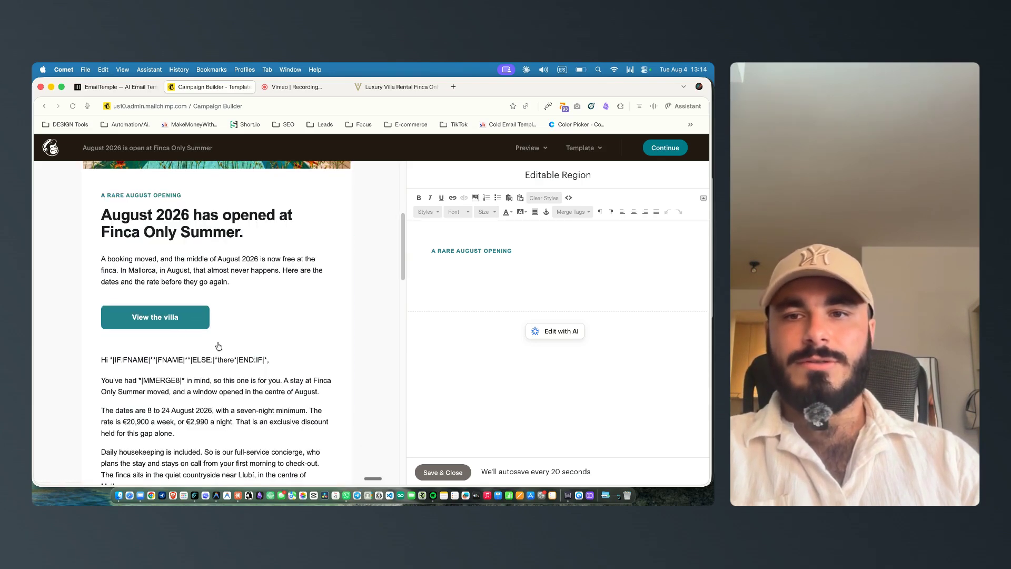
Step: Test the View the villa button's link by opening it, close that page, and return to the top of the email
{"action": "left_click", "coordinate": [169, 318]}
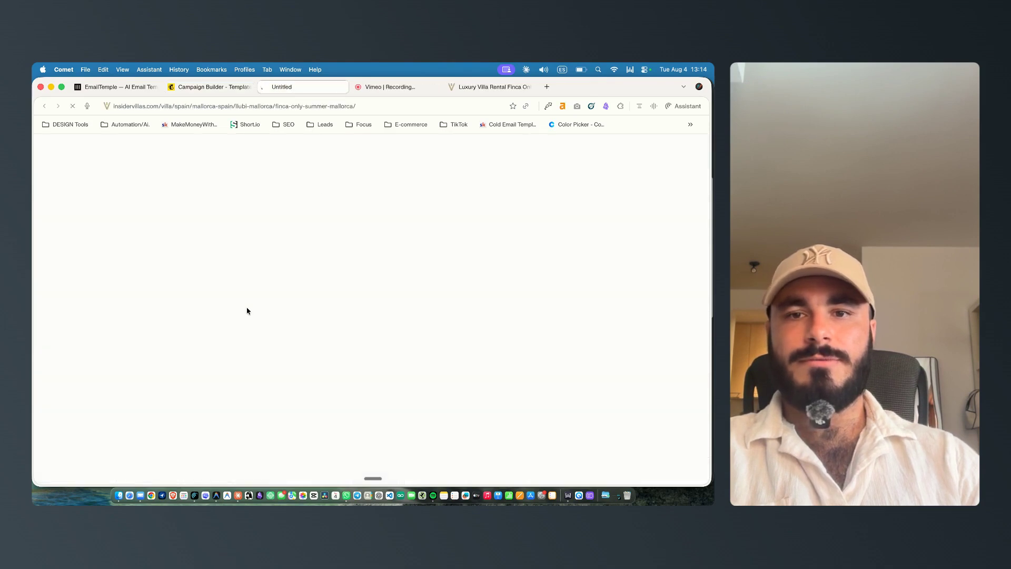
{"action": "key", "text": "super+w"}
{"action": "scroll", "coordinate": [238, 355], "scroll_direction": "down", "scroll_amount": 10}
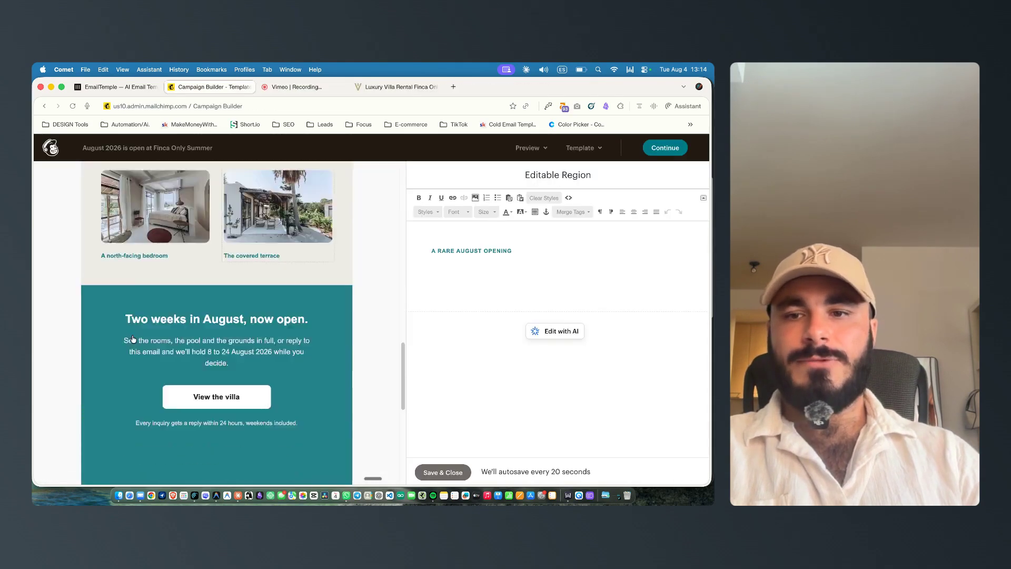
{"action": "scroll", "coordinate": [237, 354], "scroll_direction": "down", "scroll_amount": 5}
{"action": "scroll", "coordinate": [210, 356], "scroll_direction": "up", "scroll_amount": 15}
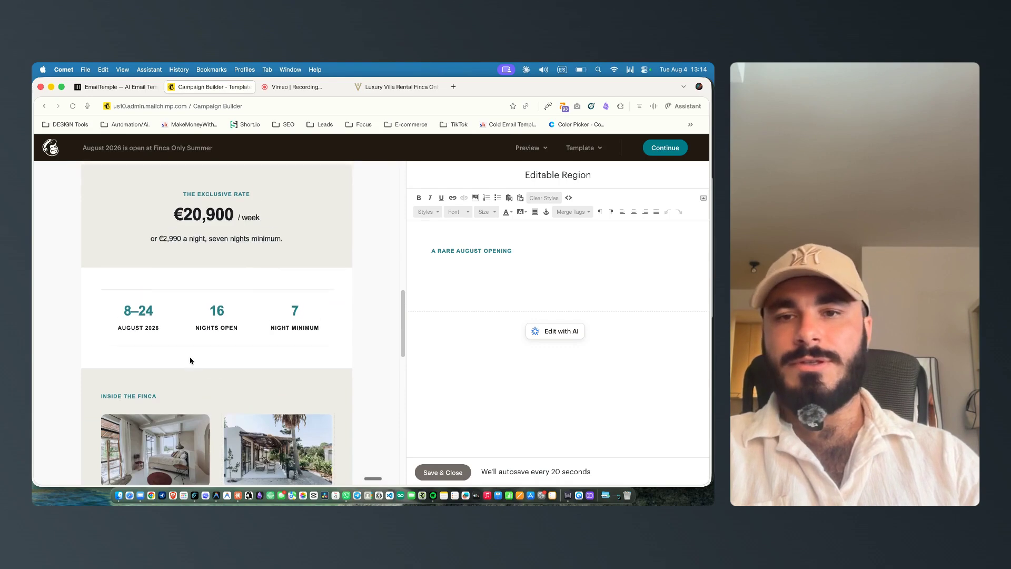
{"action": "scroll", "coordinate": [190, 357], "scroll_direction": "up", "scroll_amount": 10}
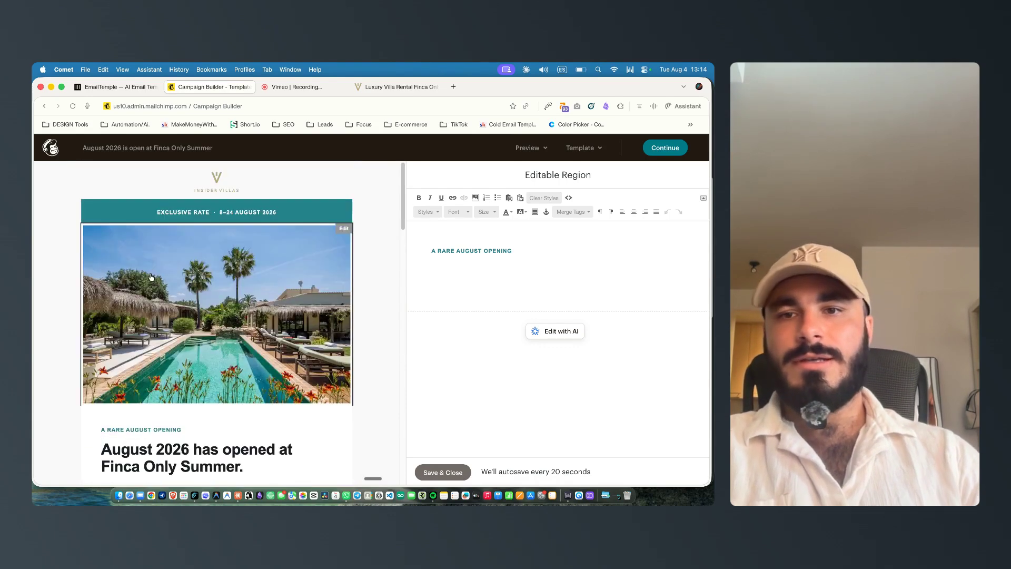
Step: Open the hero image block's source code and select its image URL
{"action": "left_click", "coordinate": [342, 229]}
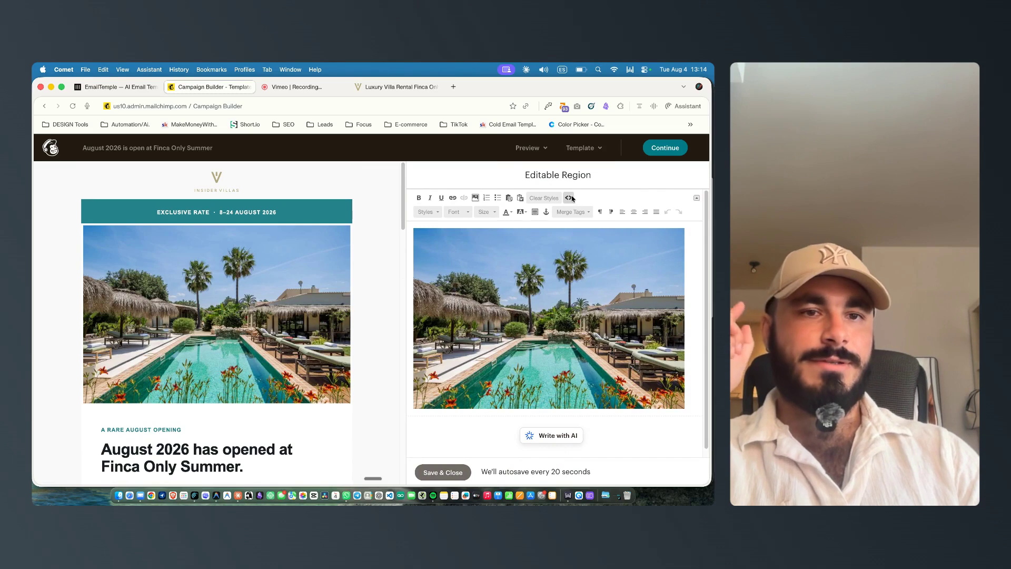
{"action": "left_click", "coordinate": [571, 198]}
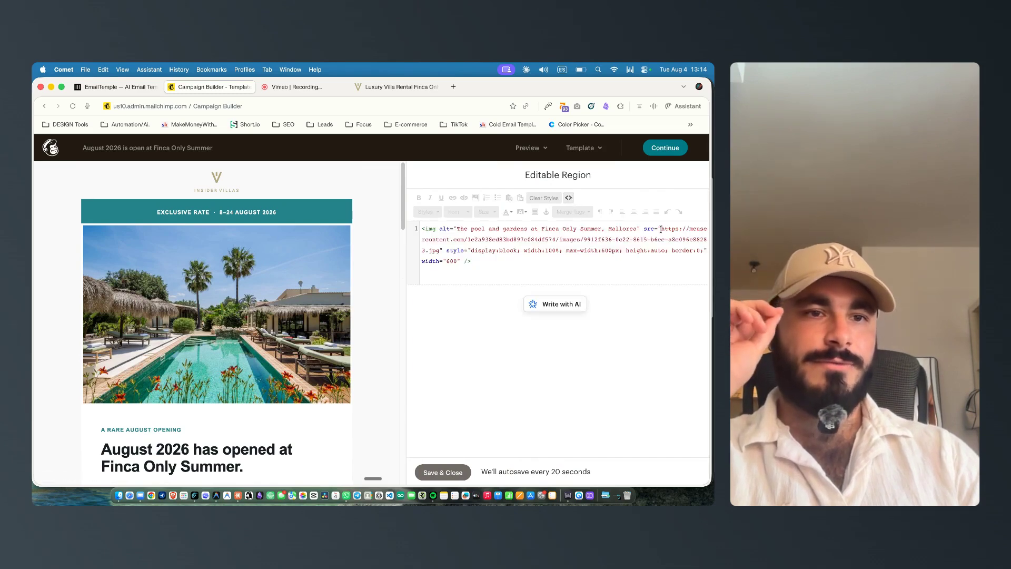
{"action": "left_click_drag", "start_coordinate": [690, 232], "coordinate": [432, 248]}
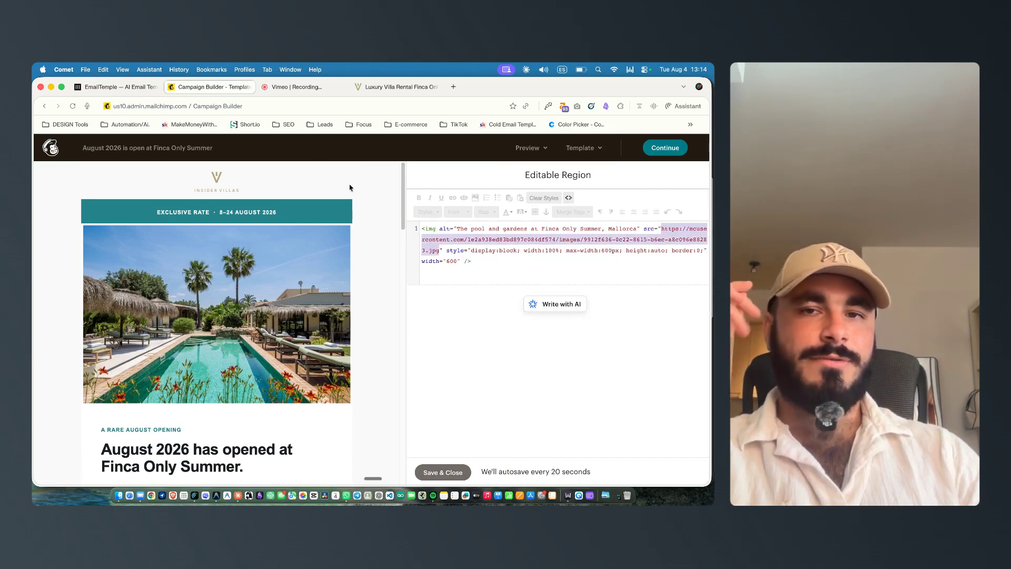
Step: Compare the Mailchimp design with the sequence setup in EmailTemple, switching between the two tabs
{"action": "left_click", "coordinate": [127, 88]}
{"action": "left_click", "coordinate": [200, 86]}
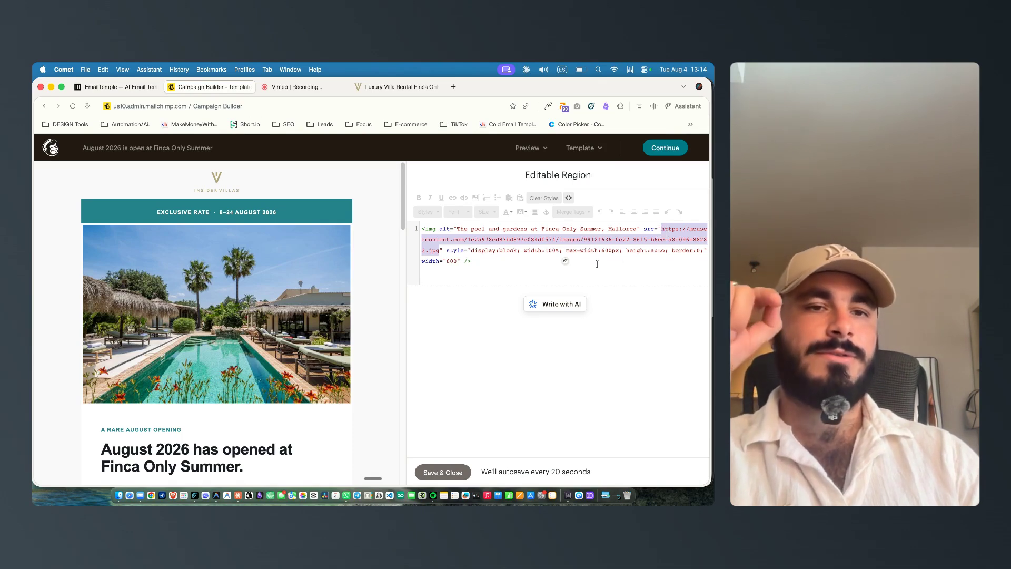
{"action": "scroll", "coordinate": [227, 280], "scroll_direction": "down", "scroll_amount": 2}
{"action": "scroll", "coordinate": [223, 280], "scroll_direction": "up", "scroll_amount": 2}
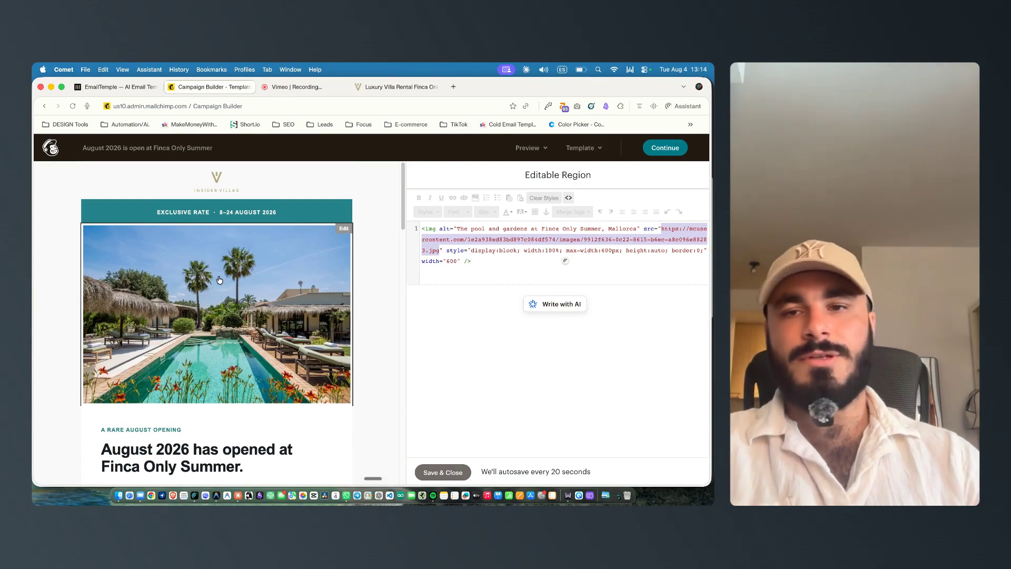
{"action": "scroll", "coordinate": [246, 305], "scroll_direction": "down", "scroll_amount": 10}
{"action": "scroll", "coordinate": [237, 297], "scroll_direction": "down", "scroll_amount": 4}
{"action": "scroll", "coordinate": [235, 294], "scroll_direction": "up", "scroll_amount": 5}
{"action": "scroll", "coordinate": [245, 316], "scroll_direction": "down", "scroll_amount": 5}
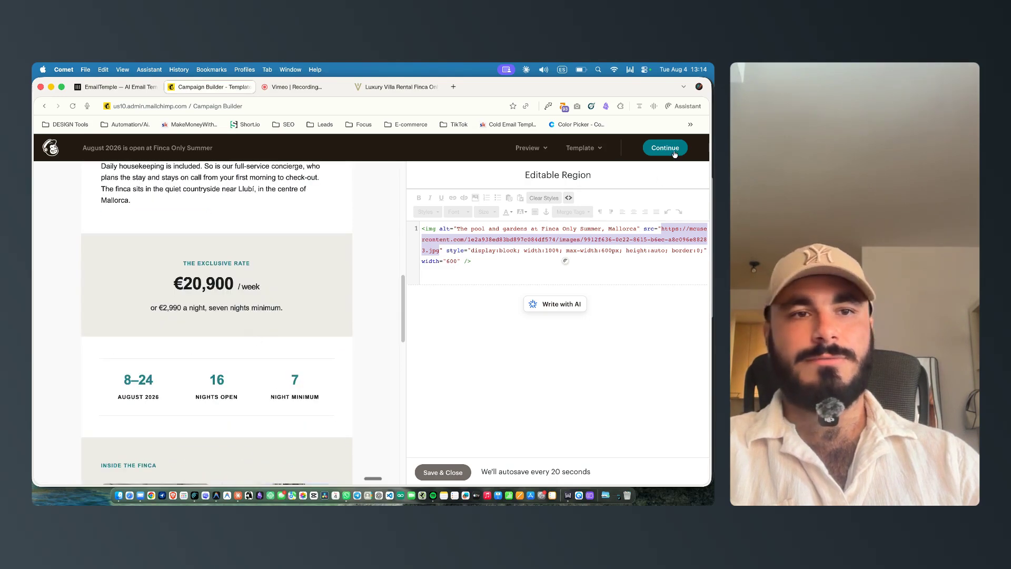
{"action": "left_click", "coordinate": [117, 89]}
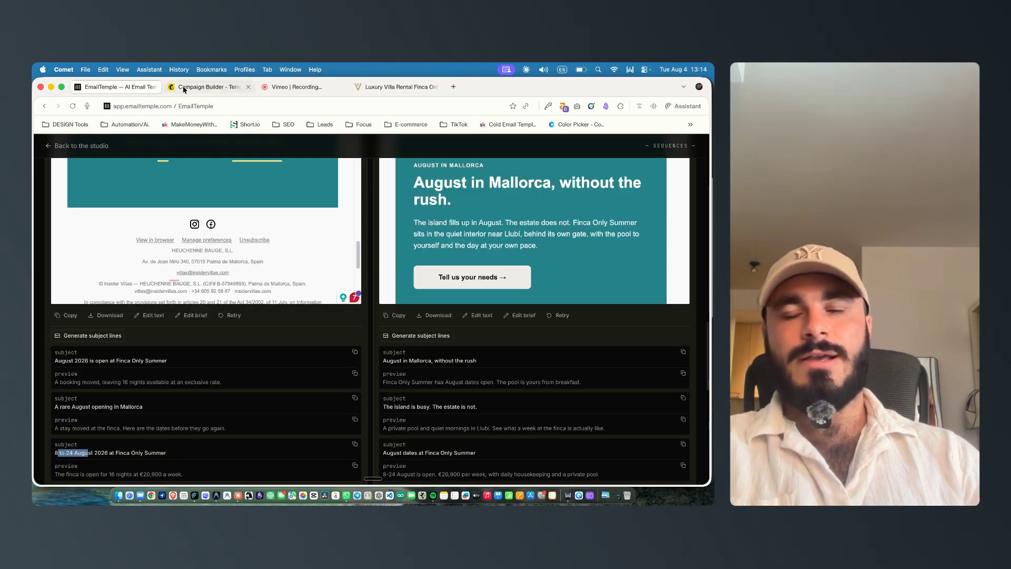
{"action": "scroll", "coordinate": [274, 237], "scroll_direction": "up", "scroll_amount": 20}
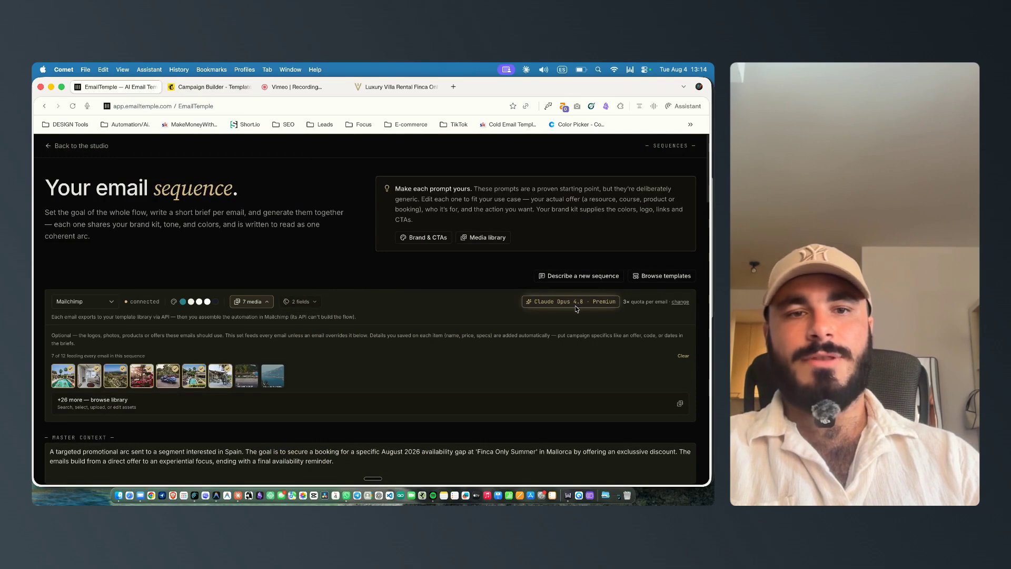
{"action": "left_click_drag", "start_coordinate": [563, 302], "coordinate": [607, 296]}
{"action": "left_click", "coordinate": [197, 87]}
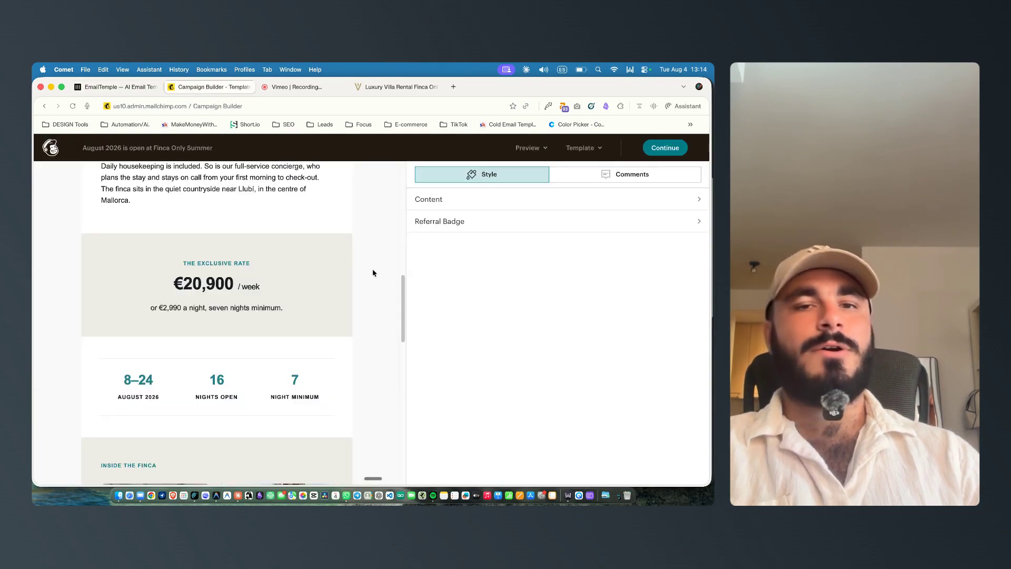
Step: Scroll through the email body once more and leave the design editor for the email overview
{"action": "scroll", "coordinate": [296, 284], "scroll_direction": "up", "scroll_amount": 6}
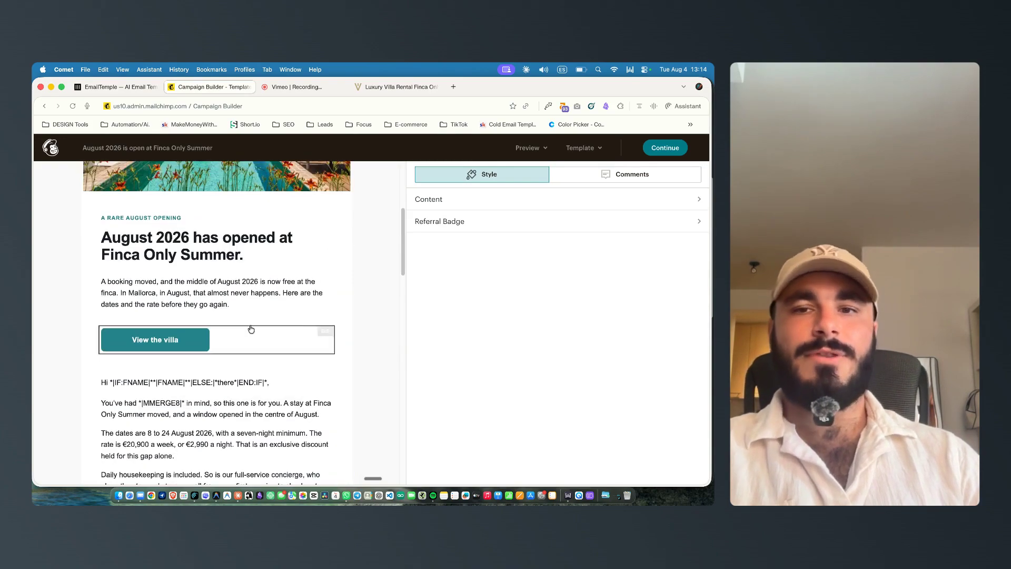
{"action": "scroll", "coordinate": [252, 335], "scroll_direction": "up", "scroll_amount": 3}
{"action": "scroll", "coordinate": [248, 344], "scroll_direction": "up", "scroll_amount": 3}
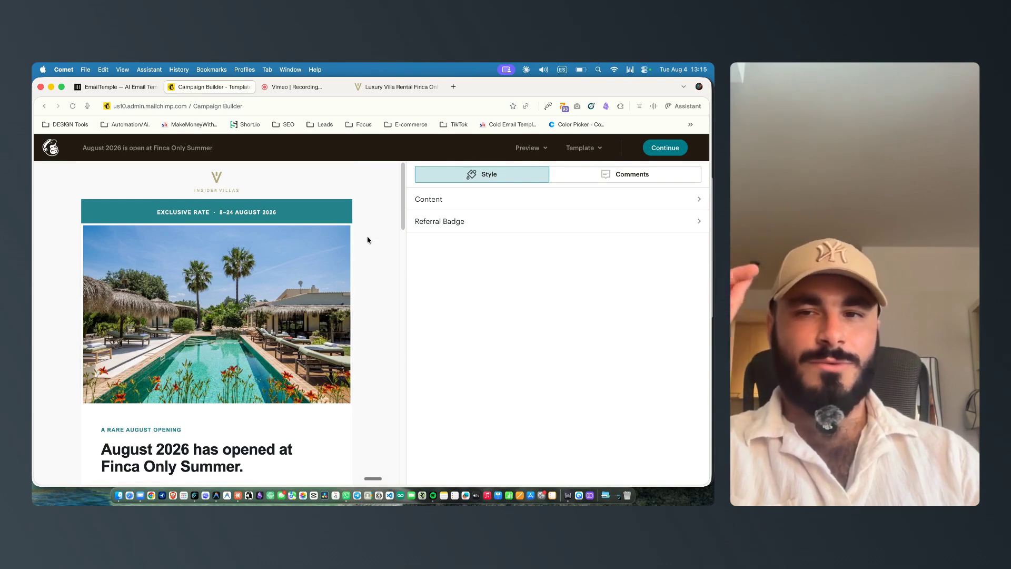
{"action": "scroll", "coordinate": [366, 239], "scroll_direction": "down", "scroll_amount": 7}
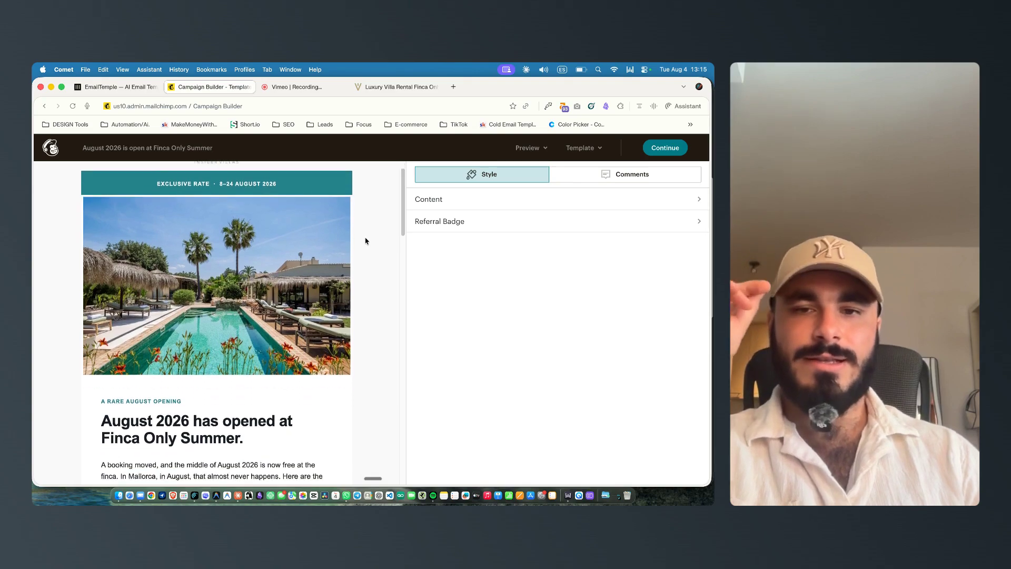
{"action": "scroll", "coordinate": [303, 267], "scroll_direction": "down", "scroll_amount": 10}
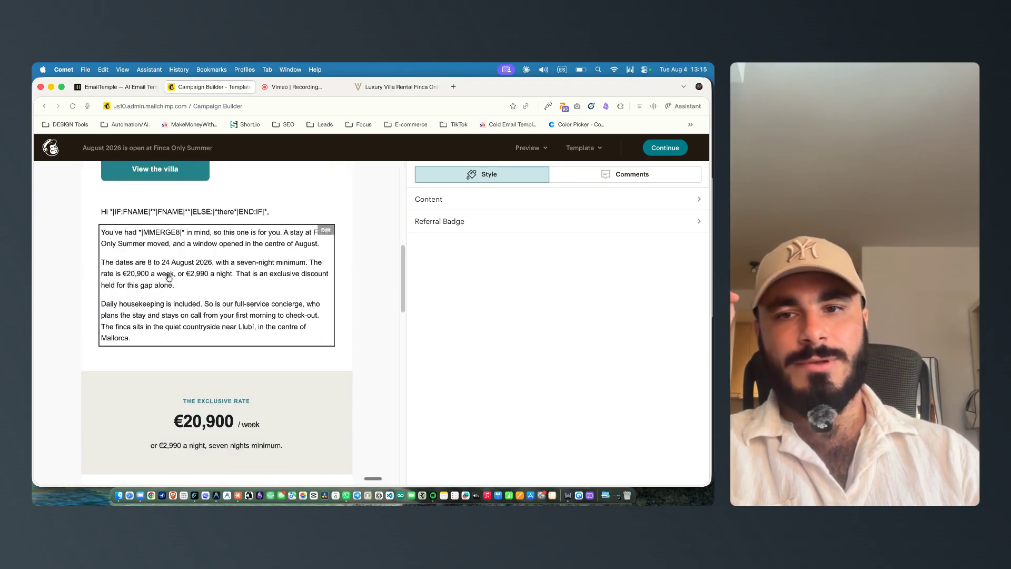
{"action": "scroll", "coordinate": [250, 336], "scroll_direction": "down", "scroll_amount": 14}
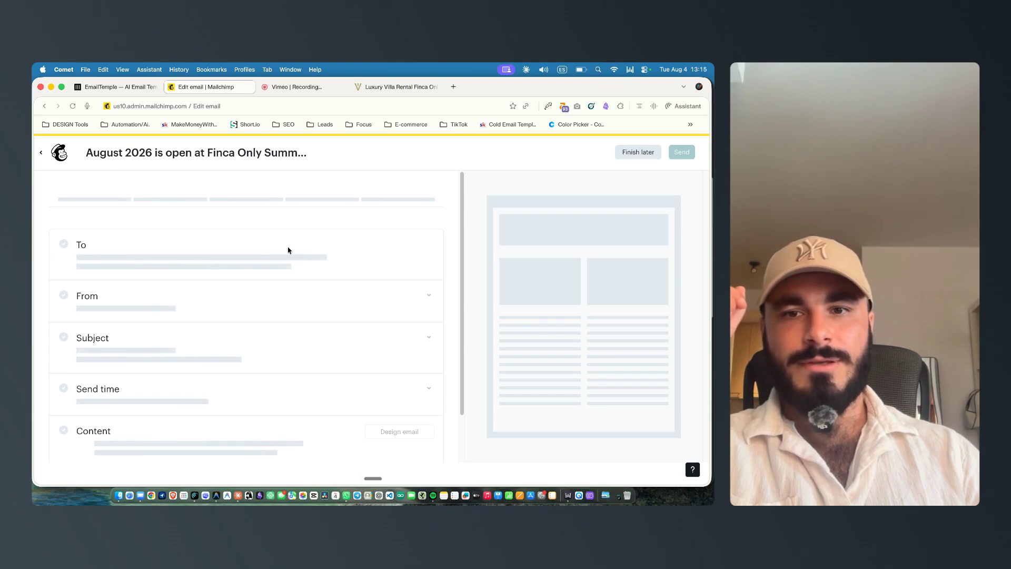
{"action": "scroll", "coordinate": [342, 266], "scroll_direction": "down", "scroll_amount": 2}
{"action": "left_click", "coordinate": [152, 322]}
{"action": "left_click", "coordinate": [154, 340]}
Step: Review the email briefs and wait timings of the sequence in EmailTemple
{"action": "left_click", "coordinate": [106, 88]}
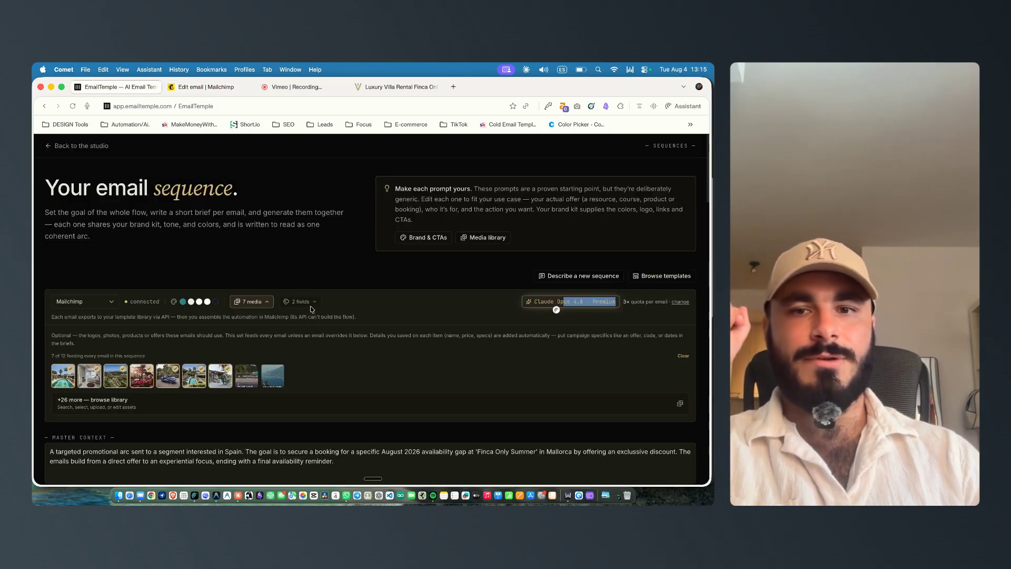
{"action": "scroll", "coordinate": [311, 325], "scroll_direction": "down", "scroll_amount": 6}
{"action": "left_click_drag", "start_coordinate": [454, 247], "coordinate": [478, 246]}
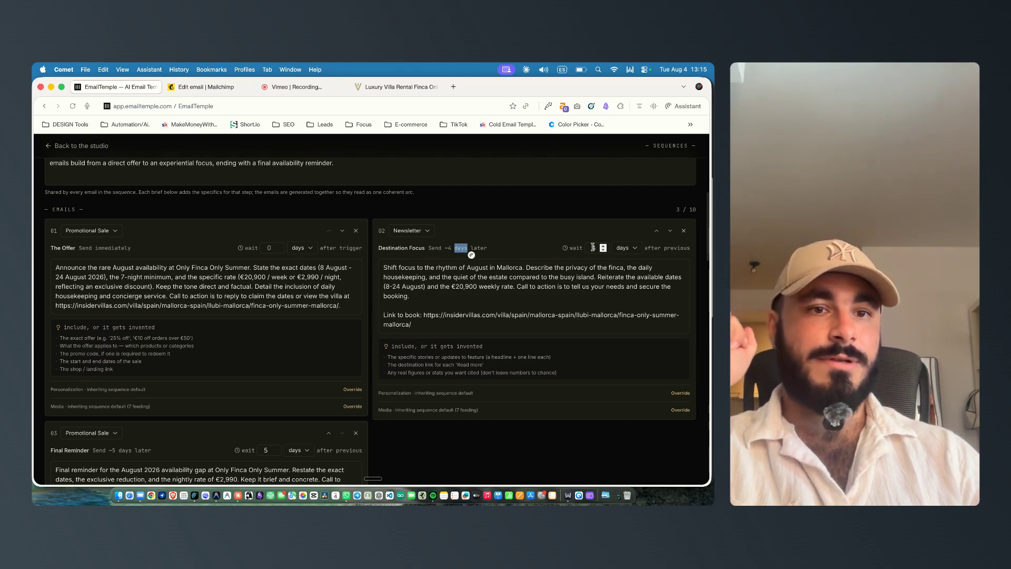
{"action": "scroll", "coordinate": [592, 247], "scroll_direction": "down", "scroll_amount": 5}
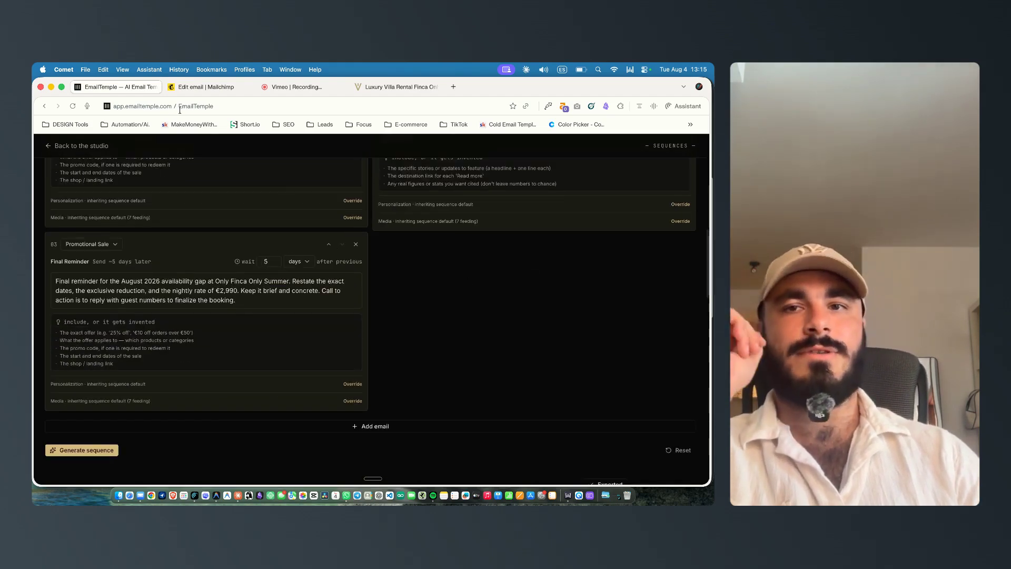
Step: Preview the Mailchimp email with live merge tag info enabled and scroll through the personalised content
{"action": "key", "text": "ctrl+Tab"}
{"action": "scroll", "coordinate": [458, 267], "scroll_direction": "up", "scroll_amount": 4}
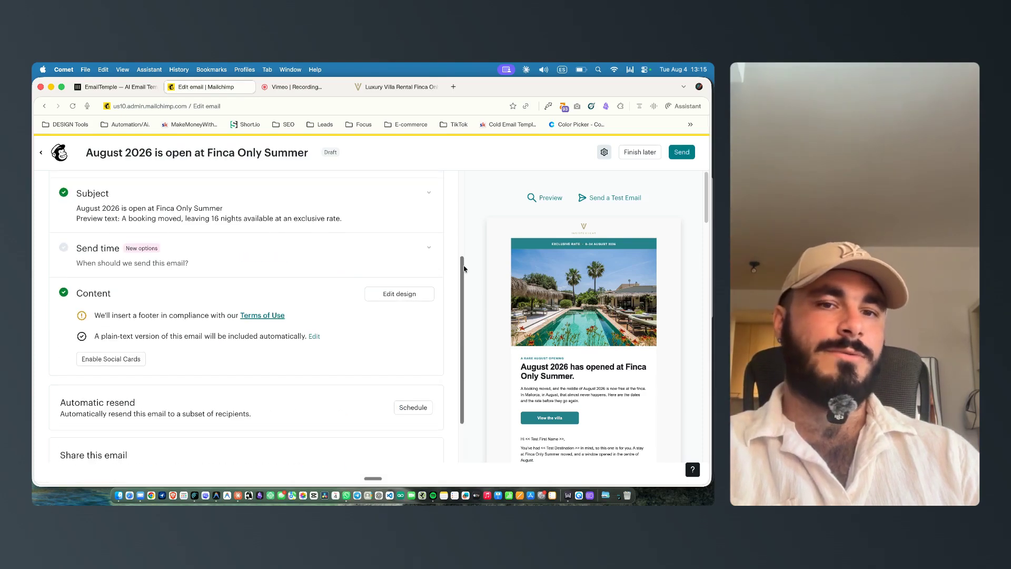
{"action": "left_click", "coordinate": [551, 197]}
{"action": "scroll", "coordinate": [273, 293], "scroll_direction": "down", "scroll_amount": 5}
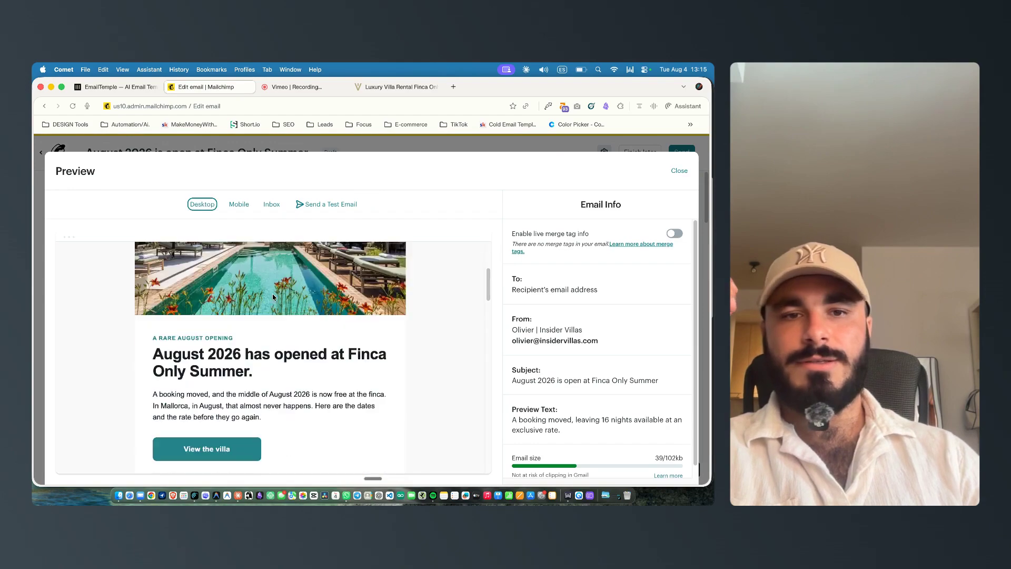
{"action": "scroll", "coordinate": [273, 297], "scroll_direction": "down", "scroll_amount": 2}
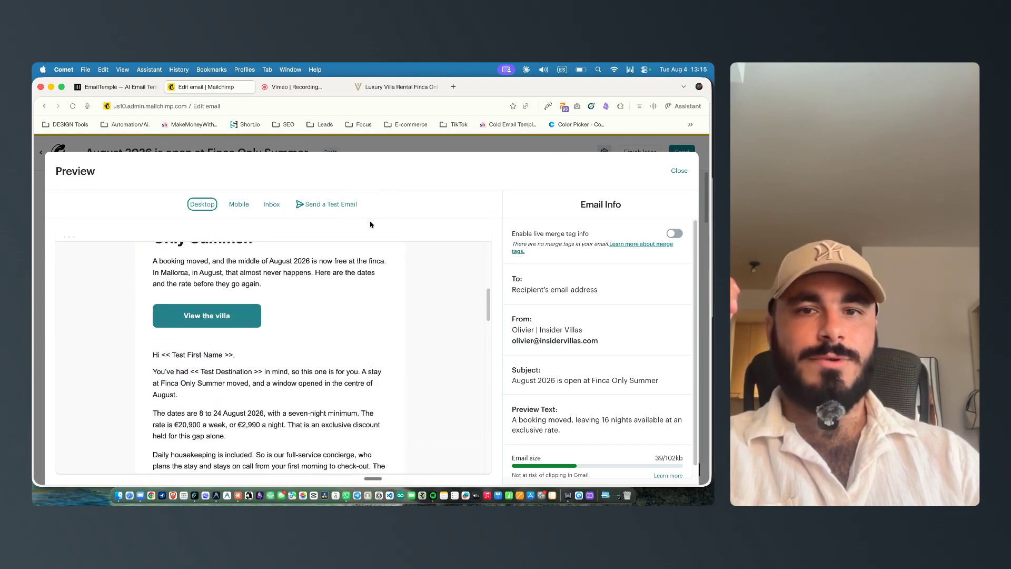
{"action": "left_click", "coordinate": [675, 233]}
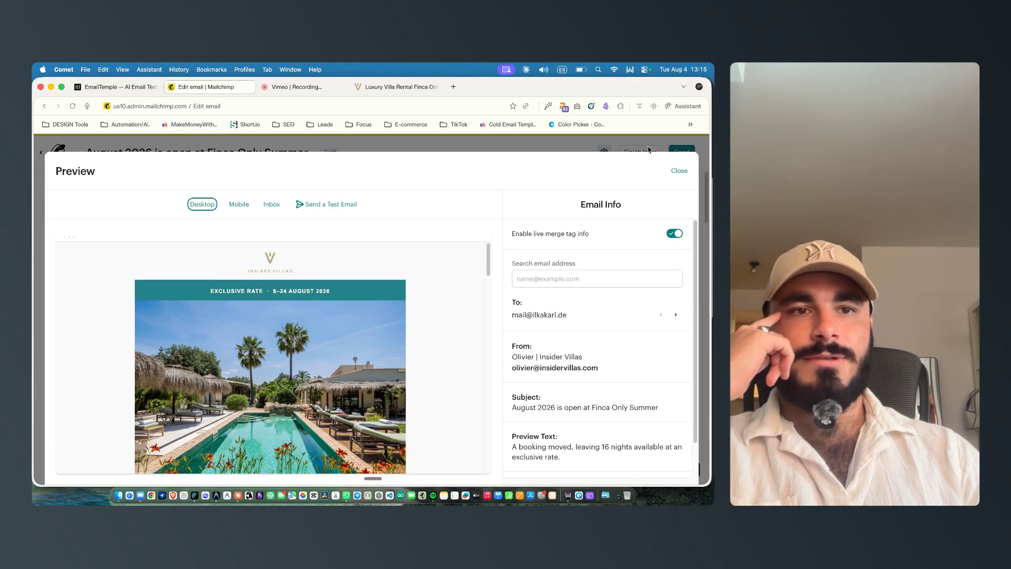
{"action": "scroll", "coordinate": [519, 277], "scroll_direction": "down", "scroll_amount": 2}
{"action": "scroll", "coordinate": [294, 330], "scroll_direction": "down", "scroll_amount": 5}
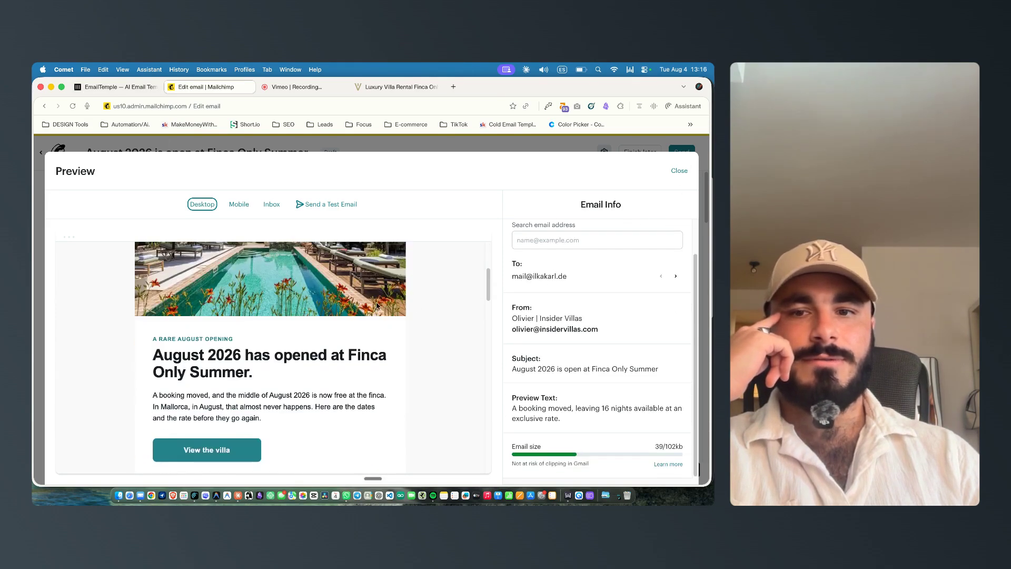
{"action": "scroll", "coordinate": [176, 325], "scroll_direction": "down", "scroll_amount": 3}
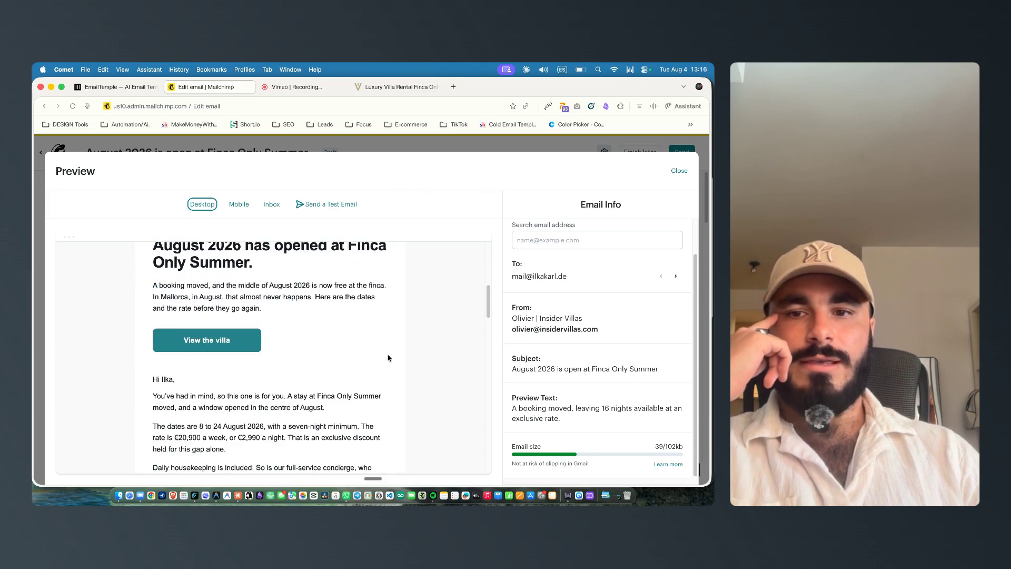
Step: Continue reading the personalised preview body down to the exclusive rate section
{"action": "scroll", "coordinate": [355, 337], "scroll_direction": "down", "scroll_amount": 4}
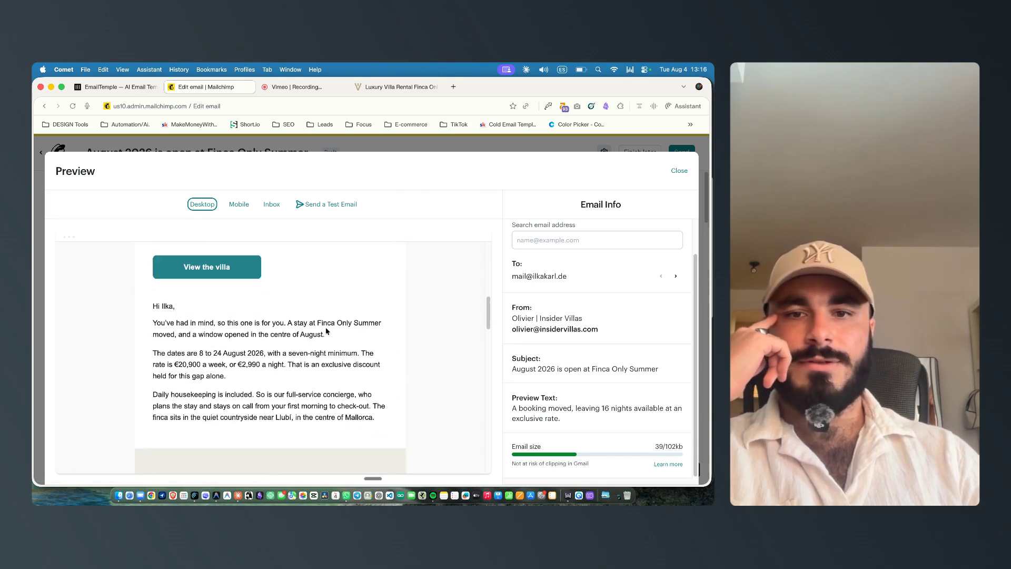
{"action": "scroll", "coordinate": [178, 354], "scroll_direction": "down", "scroll_amount": 3}
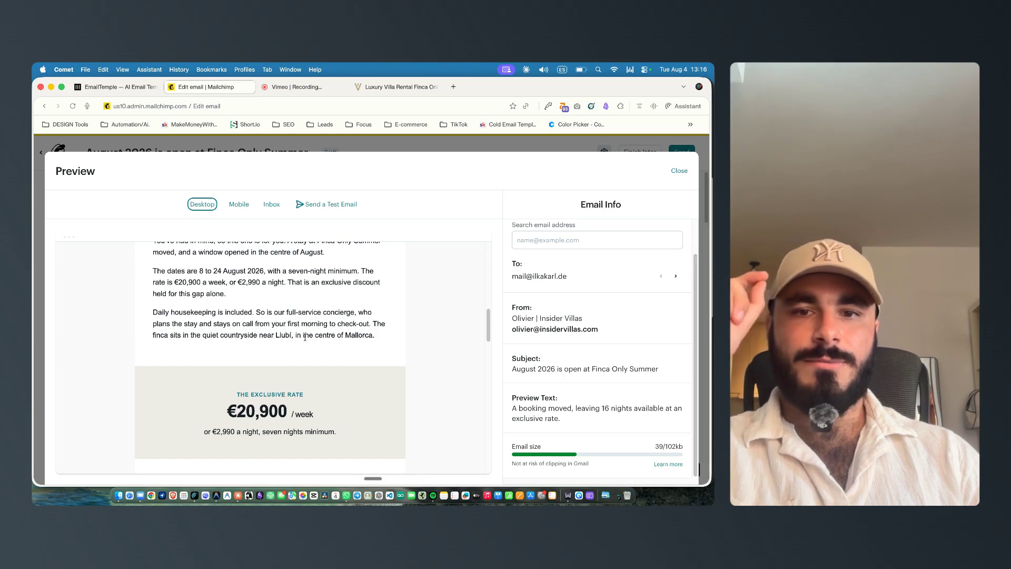
{"action": "scroll", "coordinate": [300, 337], "scroll_direction": "down", "scroll_amount": 10}
{"action": "scroll", "coordinate": [265, 275], "scroll_direction": "up", "scroll_amount": 12}
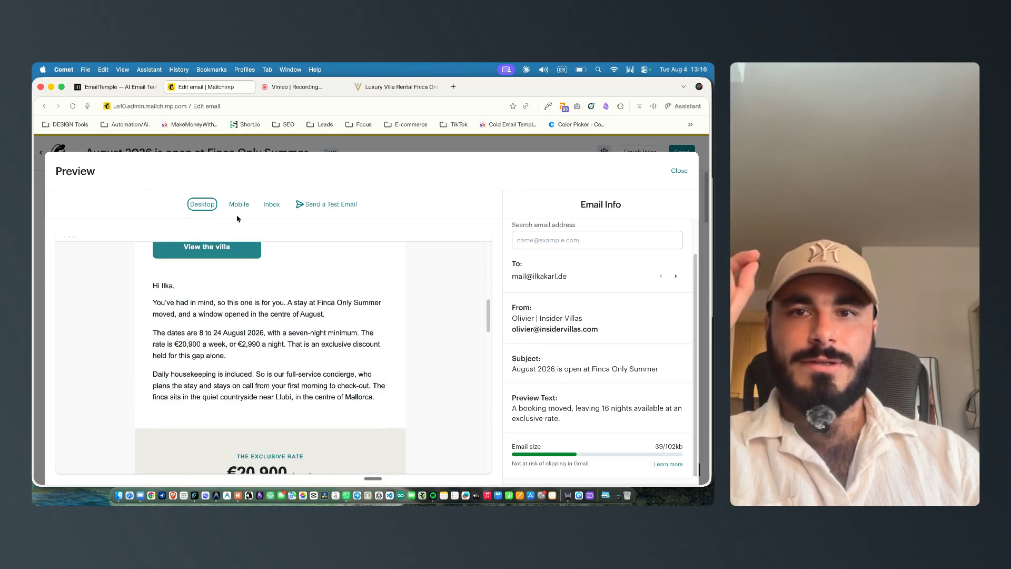
Step: Switch to EmailTemple and review the first email's generated body with its merge tags
{"action": "left_click", "coordinate": [117, 87]}
{"action": "scroll", "coordinate": [246, 300], "scroll_direction": "up", "scroll_amount": 5}
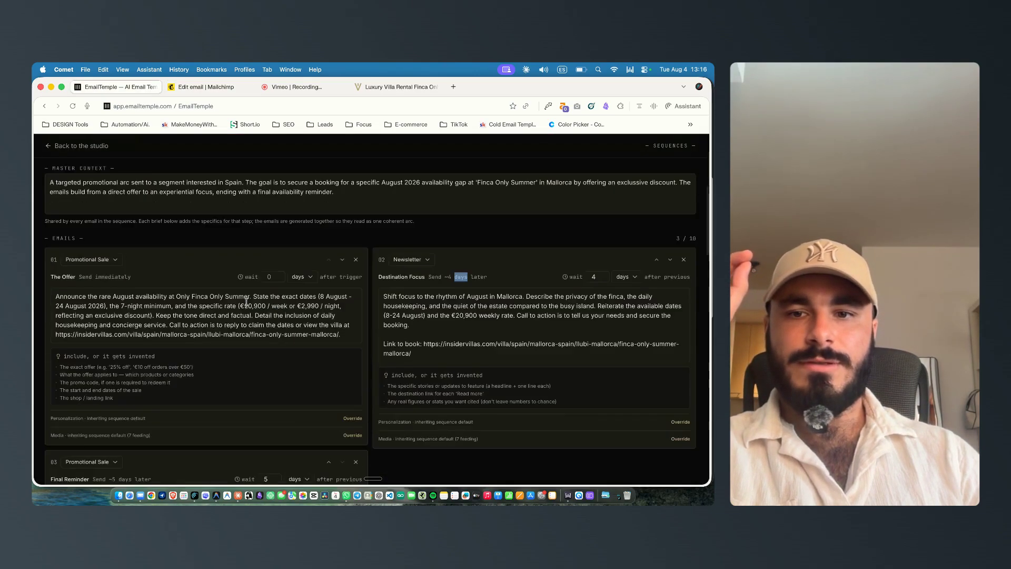
{"action": "scroll", "coordinate": [246, 300], "scroll_direction": "down", "scroll_amount": 10}
{"action": "scroll", "coordinate": [69, 342], "scroll_direction": "down", "scroll_amount": 10}
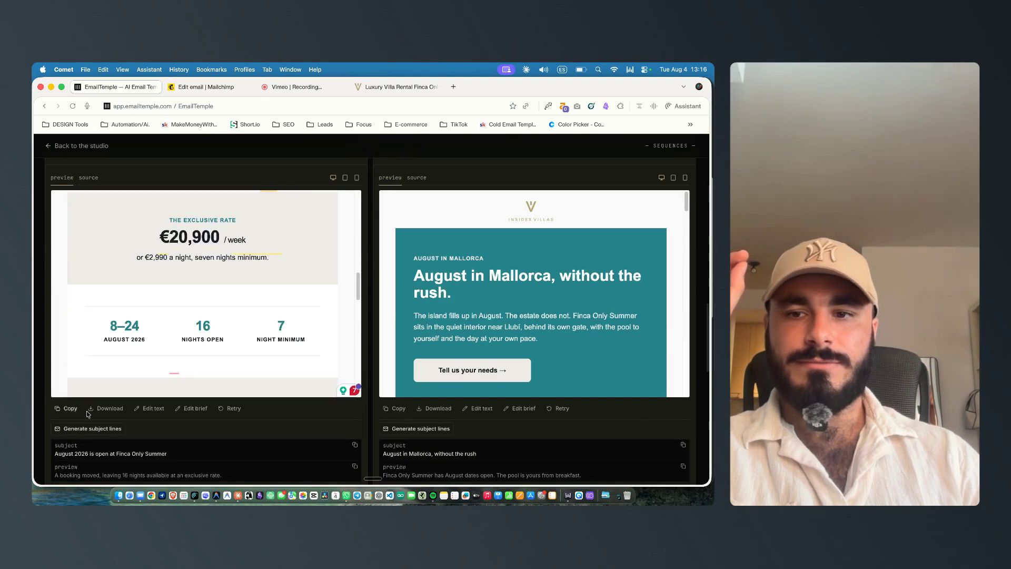
{"action": "scroll", "coordinate": [74, 410], "scroll_direction": "up", "scroll_amount": 3}
{"action": "scroll", "coordinate": [158, 390], "scroll_direction": "up", "scroll_amount": 5}
{"action": "scroll", "coordinate": [250, 349], "scroll_direction": "down", "scroll_amount": 4}
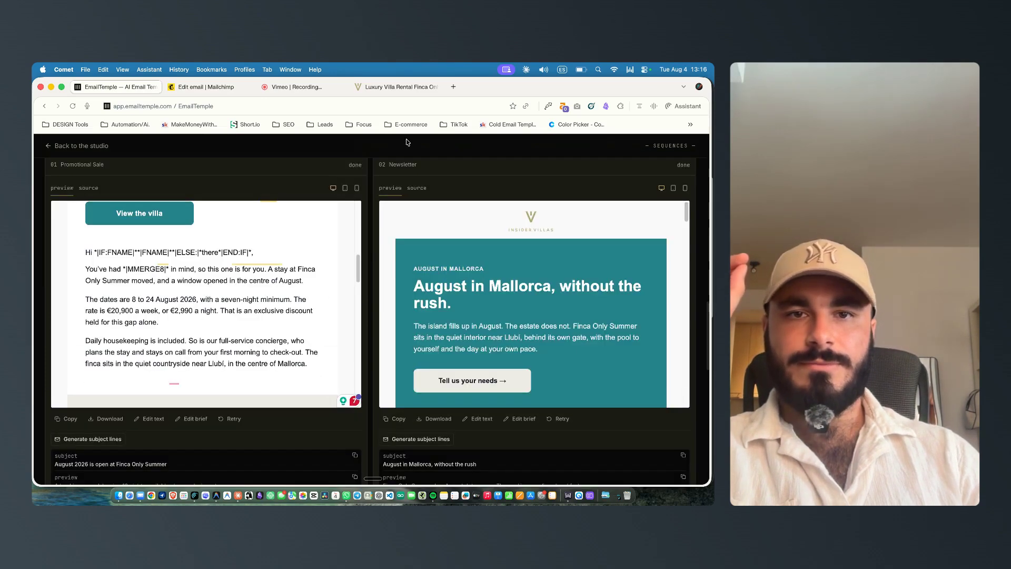
Step: Return to the Mailchimp preview and compare its personalised greeting and body with the EmailTemple version
{"action": "left_click", "coordinate": [188, 89]}
{"action": "scroll", "coordinate": [164, 357], "scroll_direction": "down", "scroll_amount": 3}
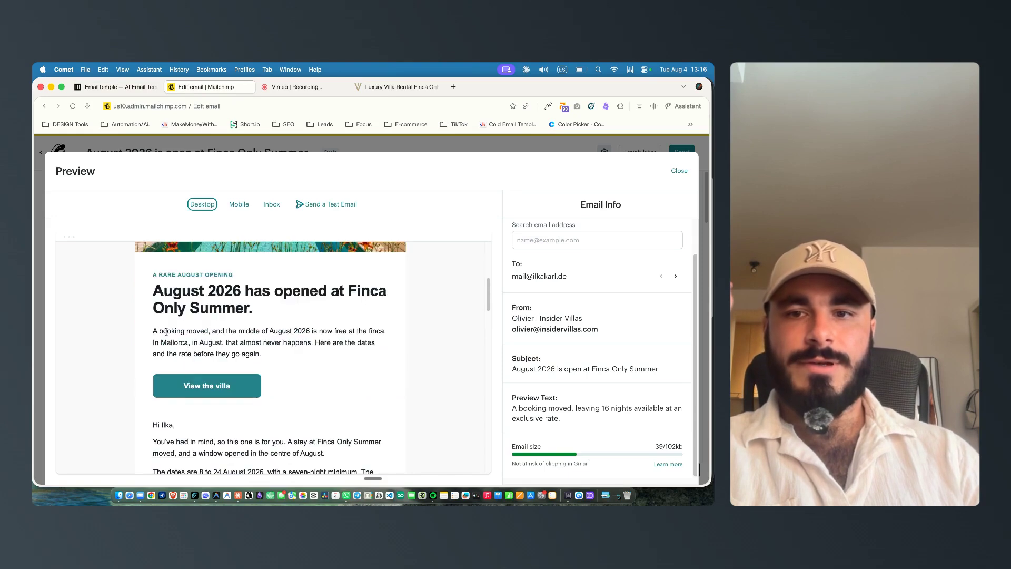
{"action": "scroll", "coordinate": [157, 438], "scroll_direction": "down", "scroll_amount": 8}
{"action": "scroll", "coordinate": [189, 332], "scroll_direction": "up", "scroll_amount": 5}
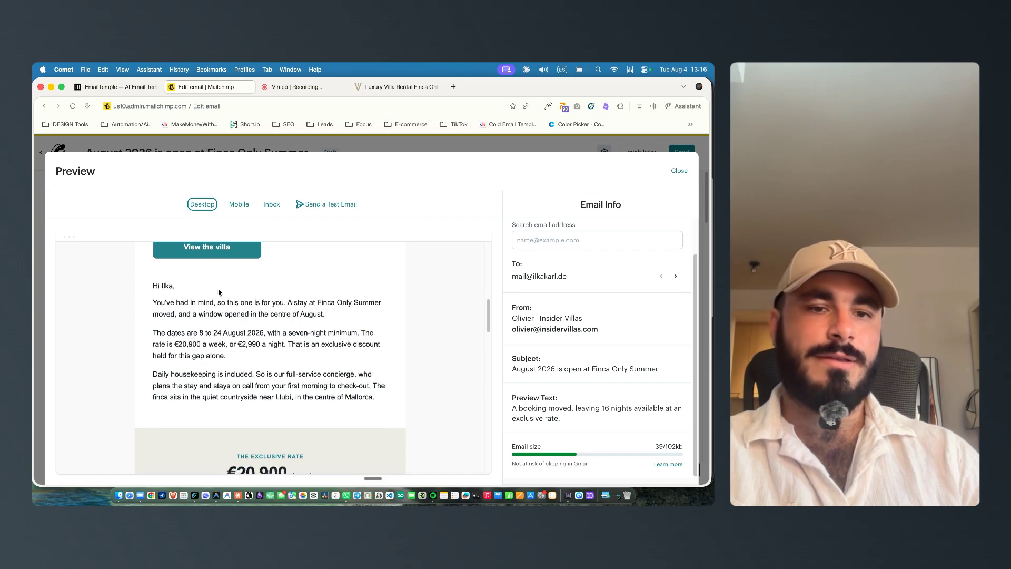
{"action": "scroll", "coordinate": [211, 290], "scroll_direction": "down", "scroll_amount": 20}
Step: Close the preview and scroll through the campaign email's overview settings and content
{"action": "left_click", "coordinate": [679, 170]}
{"action": "scroll", "coordinate": [395, 275], "scroll_direction": "down", "scroll_amount": 5}
{"action": "scroll", "coordinate": [478, 283], "scroll_direction": "down", "scroll_amount": 5}
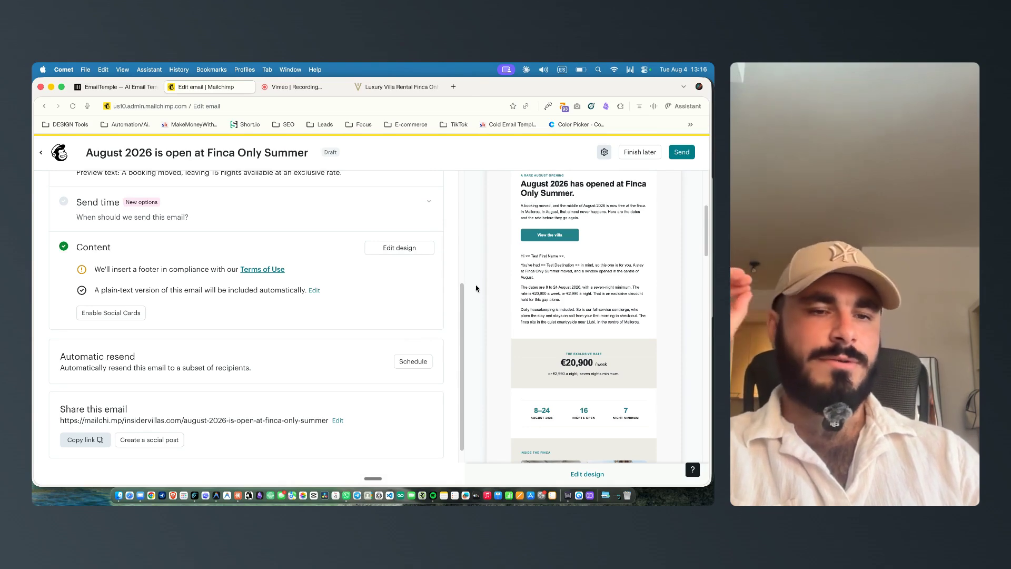
{"action": "scroll", "coordinate": [483, 289], "scroll_direction": "up", "scroll_amount": 1}
{"action": "scroll", "coordinate": [473, 294], "scroll_direction": "up", "scroll_amount": 1}
Step: Return to EmailTemple, scroll to the top of the sequence page and go back to the studio
{"action": "left_click", "coordinate": [110, 84]}
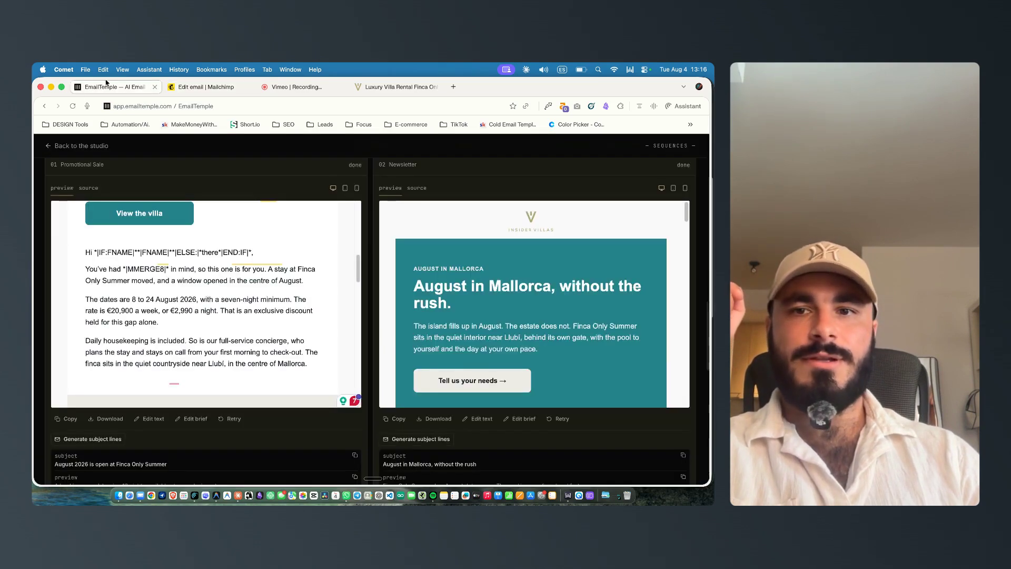
{"action": "scroll", "coordinate": [247, 209], "scroll_direction": "up", "scroll_amount": 15}
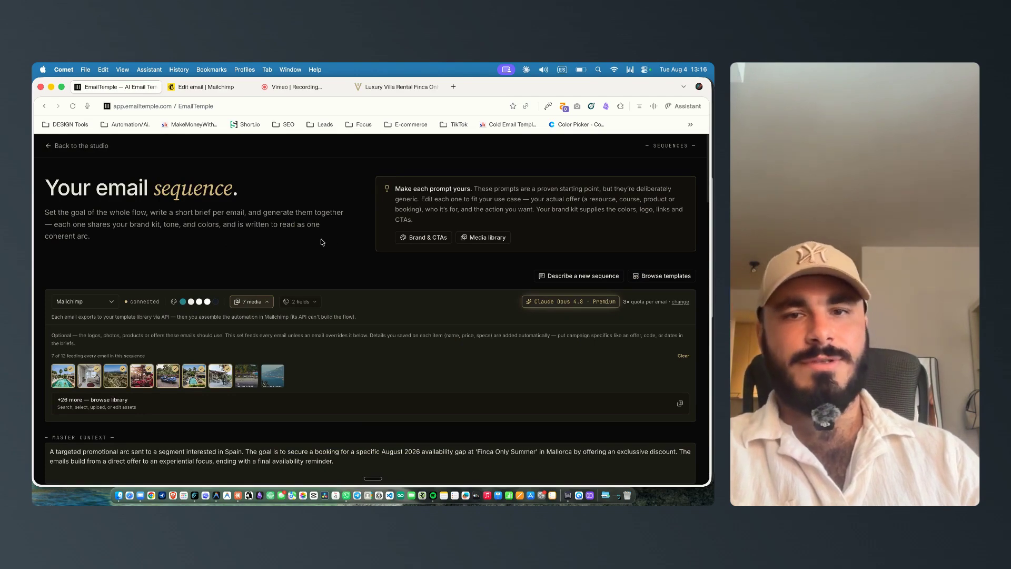
{"action": "left_click", "coordinate": [79, 146]}
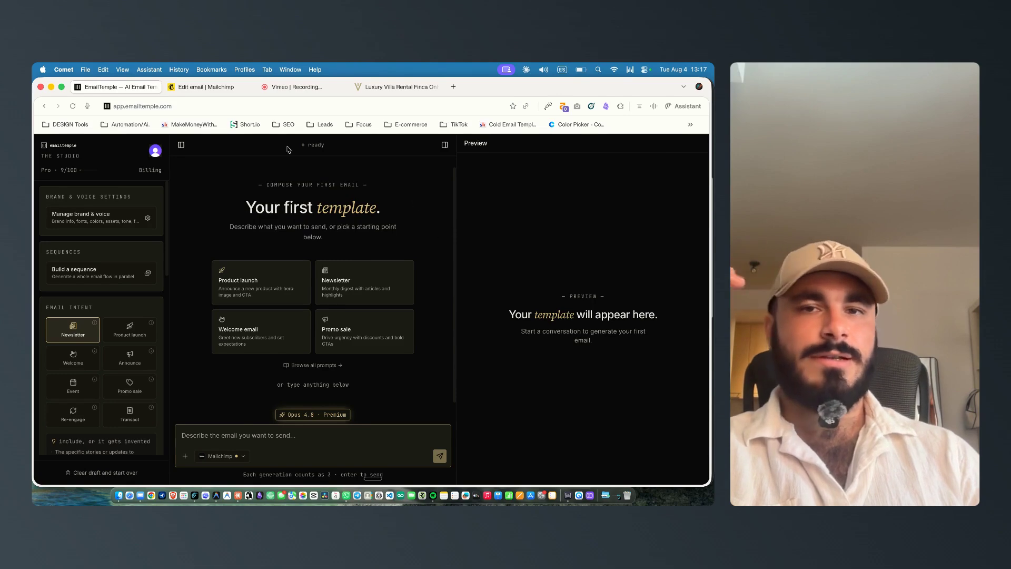
{"action": "left_click", "coordinate": [279, 87]}
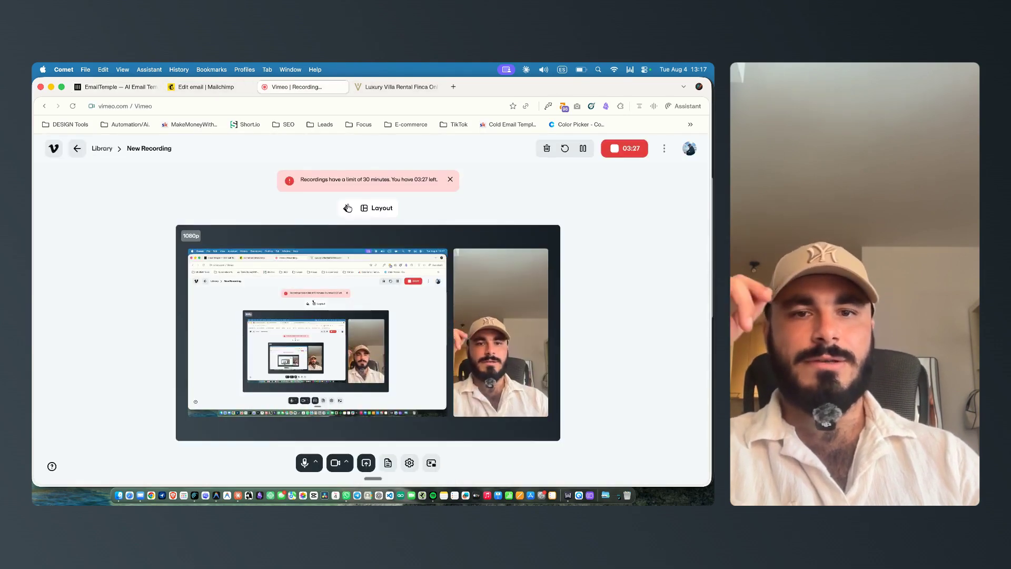